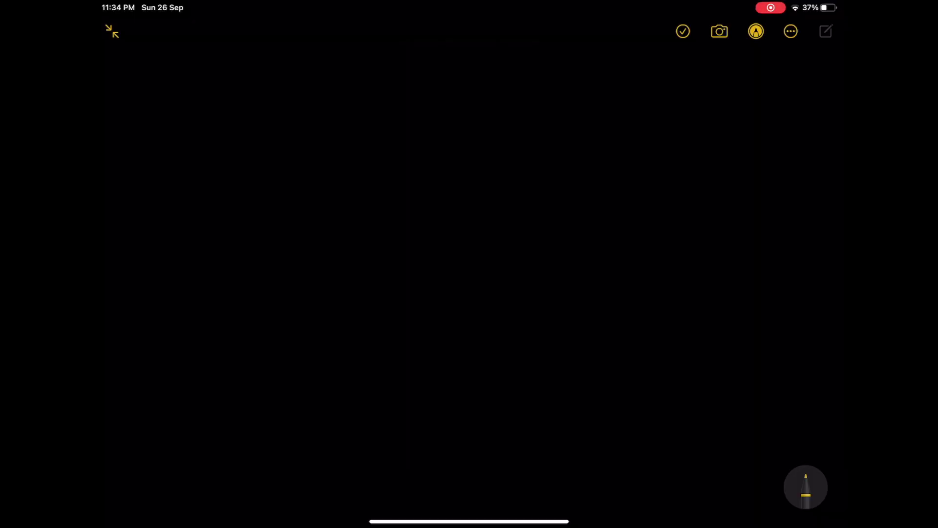
- Sketch three overlapping yellow cards in the note, numbered 1, 2 and 3 from front to back
mouse_move(423, 97)
mouse_down()
mouse_move(460, 94)
mouse_move(511, 195)
mouse_move(422, 245)
mouse_move(438, 95)
mouse_up()
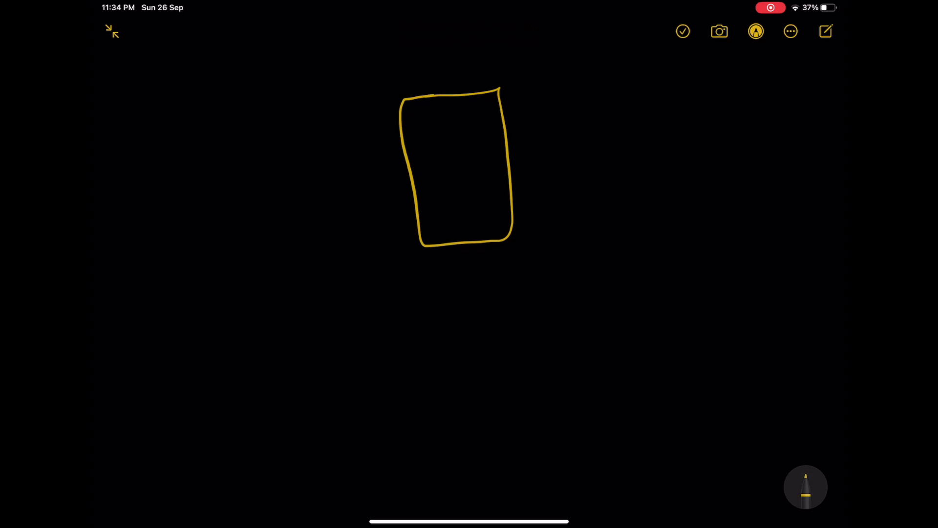
drag(453, 150, 457, 167)
mouse_move(421, 95)
mouse_down()
mouse_move(519, 79)
mouse_move(536, 207)
mouse_move(485, 226)
mouse_up()
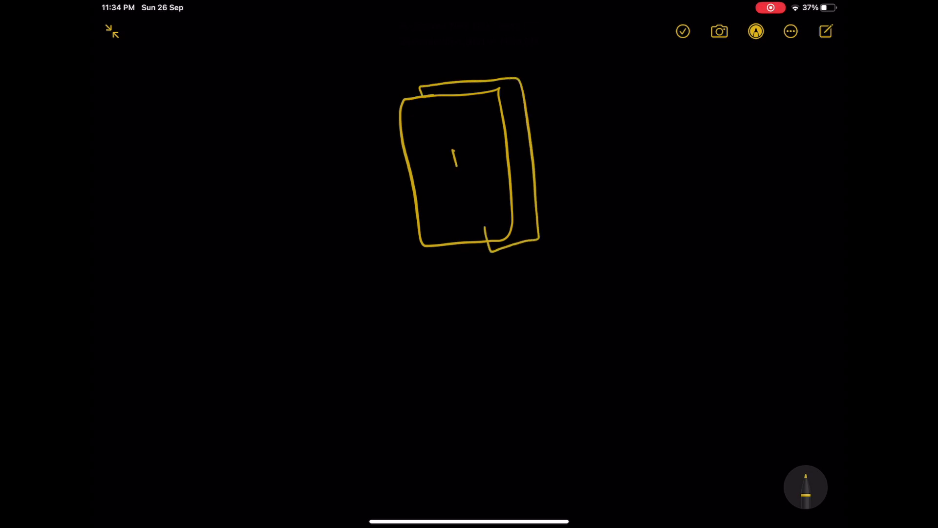
drag(517, 154, 531, 167)
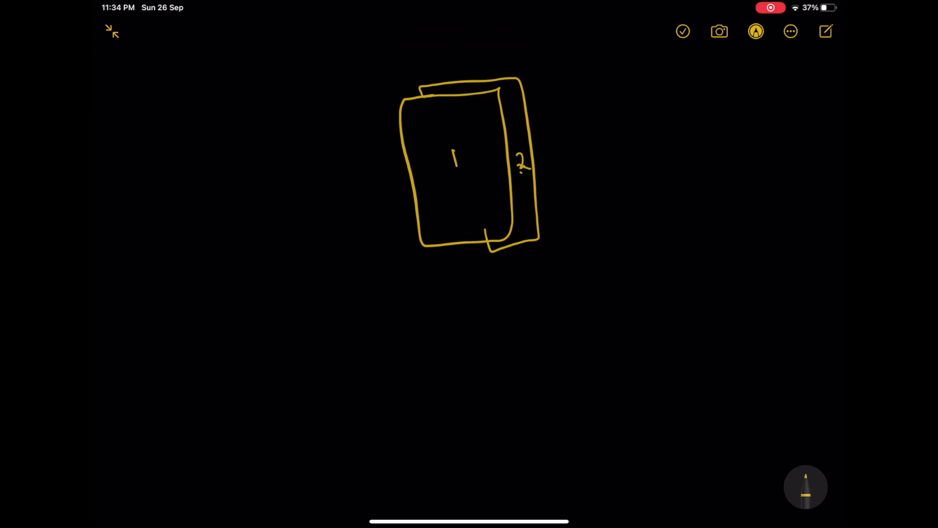
mouse_move(468, 80)
mouse_down()
mouse_move(558, 144)
mouse_move(523, 255)
mouse_up()
drag(541, 144, 544, 159)
- Draw a blue arrow rightward from the yellow stack to a new blue stack of cards numbered 2 and 3
click(805, 487)
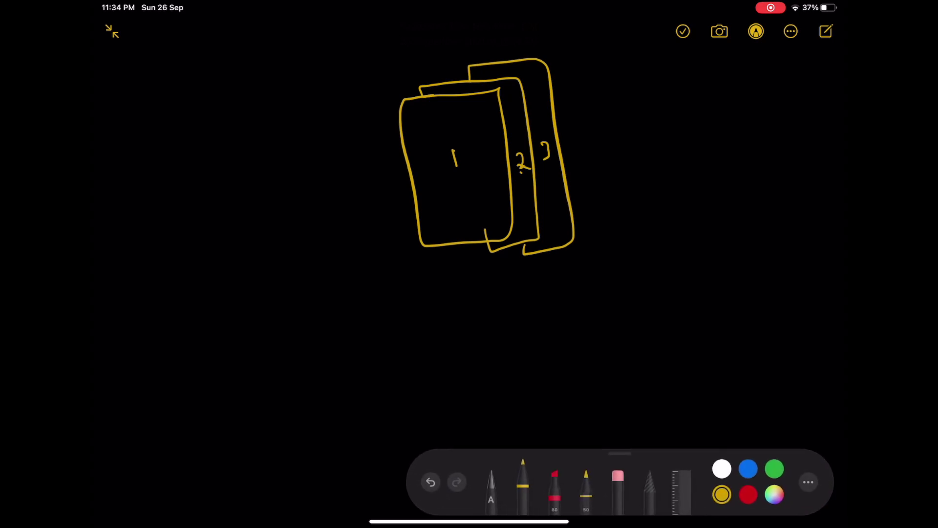
click(750, 468)
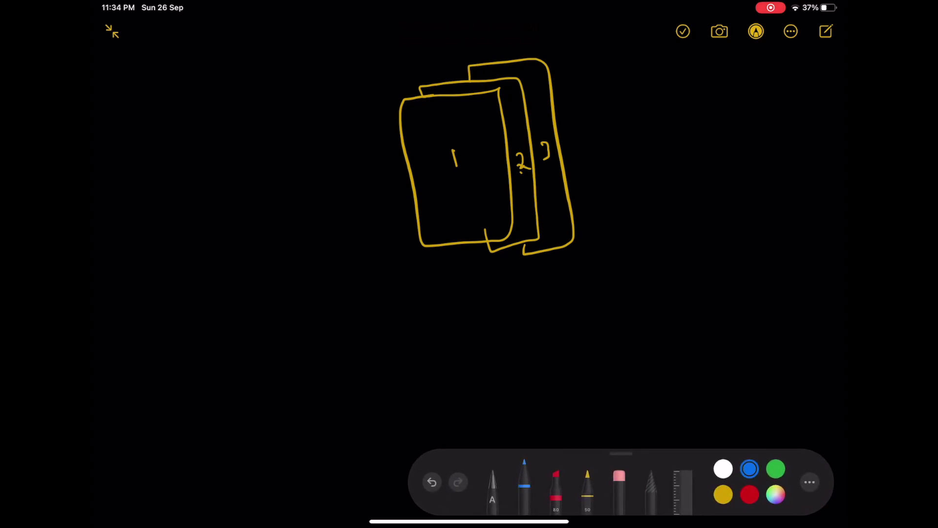
mouse_move(499, 181)
mouse_down()
mouse_move(623, 173)
mouse_move(618, 157)
mouse_move(617, 184)
mouse_up()
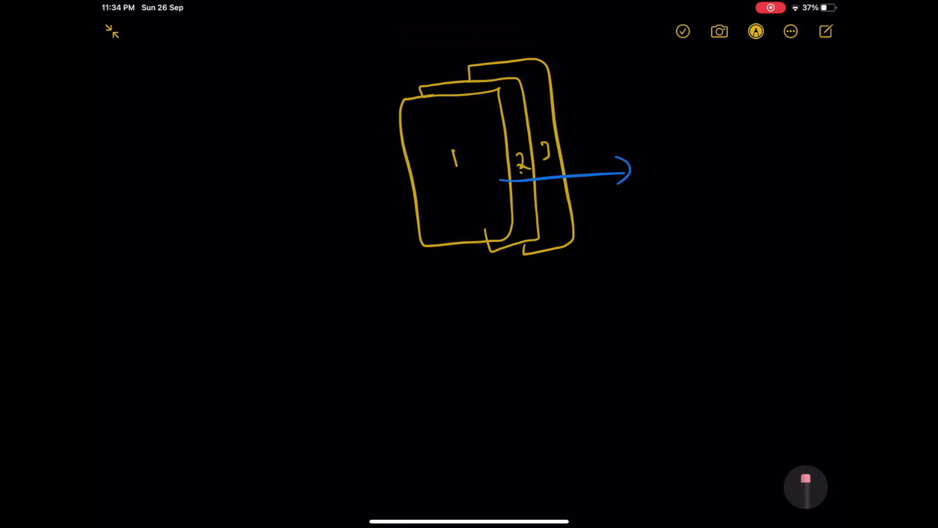
drag(675, 95, 683, 248)
mouse_move(676, 87)
mouse_down()
mouse_move(718, 83)
mouse_move(702, 246)
mouse_up()
drag(704, 149, 727, 171)
mouse_move(717, 82)
mouse_down()
mouse_move(772, 133)
mouse_move(780, 250)
mouse_move(751, 253)
mouse_up()
mouse_move(761, 155)
mouse_down()
mouse_move(770, 162)
mouse_move(760, 178)
mouse_up()
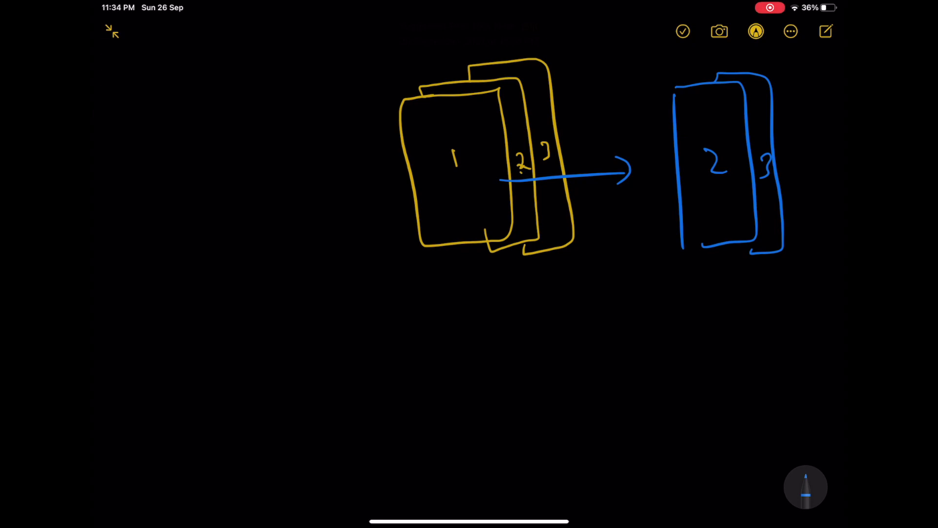
- Draw a blue arrow leftward from the yellow stack to a second blue stack of cards numbered 2 and 3
mouse_move(427, 177)
mouse_down()
mouse_move(319, 190)
mouse_move(326, 206)
mouse_up()
mouse_move(199, 133)
mouse_down()
mouse_move(286, 128)
mouse_move(228, 286)
mouse_up()
drag(233, 182, 254, 195)
mouse_move(205, 123)
mouse_down()
mouse_move(196, 269)
mouse_move(233, 287)
mouse_up()
drag(201, 208, 209, 232)
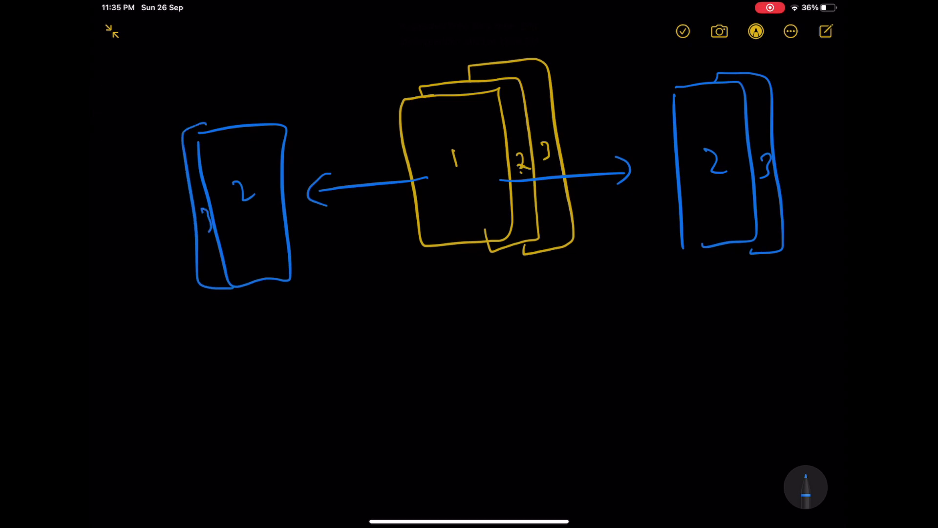
- Draw blue lines from both side stacks to a shared blue stack of cards 2 and 3 below the yellow cards
mouse_move(257, 280)
mouse_down()
mouse_move(267, 359)
mouse_move(441, 366)
mouse_up()
mouse_move(725, 253)
mouse_down()
mouse_move(728, 335)
mouse_move(571, 360)
mouse_up()
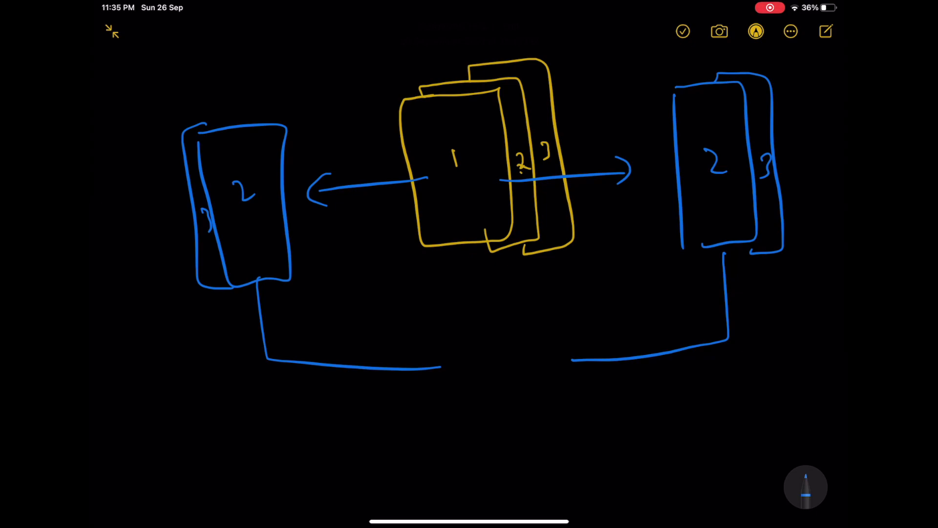
mouse_move(449, 297)
mouse_down()
mouse_move(463, 433)
mouse_move(540, 290)
mouse_move(518, 433)
mouse_move(480, 432)
mouse_up()
drag(484, 348, 506, 358)
mouse_move(497, 293)
mouse_down()
mouse_move(547, 277)
mouse_move(573, 399)
mouse_move(547, 433)
mouse_up()
drag(551, 370, 557, 385)
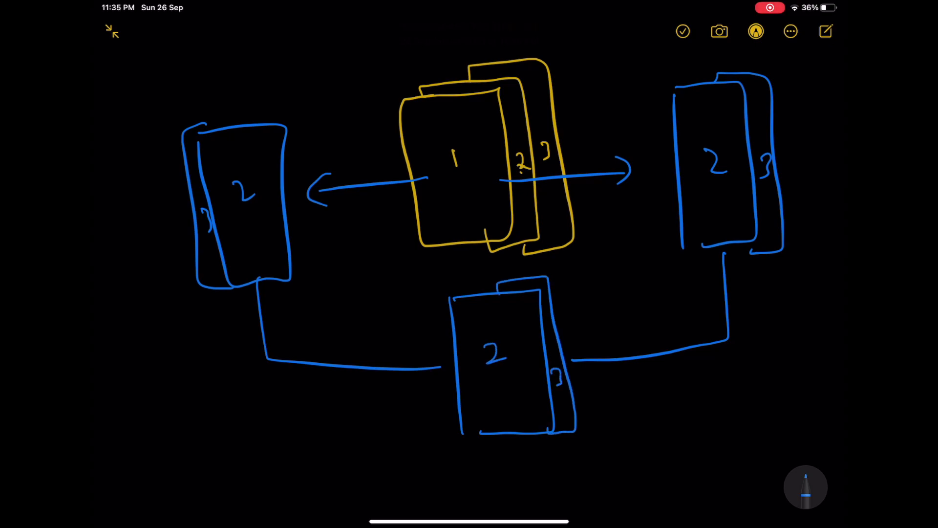
- In red, draw arrows from the lower blue stack to a circled 3 on each side and connecting lines downward from both
scroll(470, 245, down, 3)
click(805, 487)
click(750, 494)
drag(579, 330, 676, 327)
drag(663, 311, 664, 343)
drag(484, 339, 405, 348)
drag(415, 330, 417, 358)
mouse_move(727, 314)
mouse_down()
mouse_move(712, 345)
mouse_move(719, 304)
mouse_up()
drag(338, 342, 348, 364)
drag(342, 322, 359, 319)
mouse_move(358, 383)
mouse_down()
mouse_move(491, 446)
mouse_move(520, 444)
mouse_up()
mouse_move(722, 350)
mouse_down()
mouse_move(704, 413)
mouse_move(565, 438)
mouse_up()
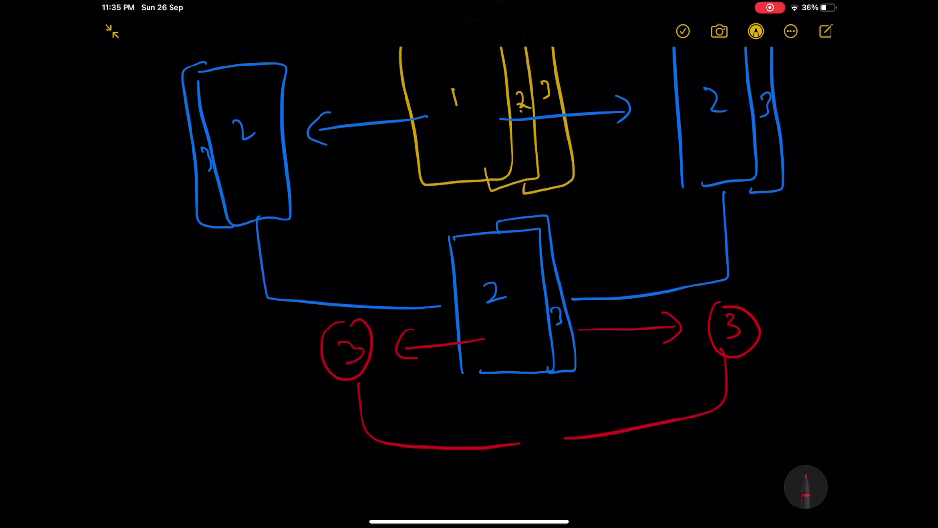
- Draw green arrows pointing outward on both sides of the two upper blue card stacks
scroll(469, 264, up, 4)
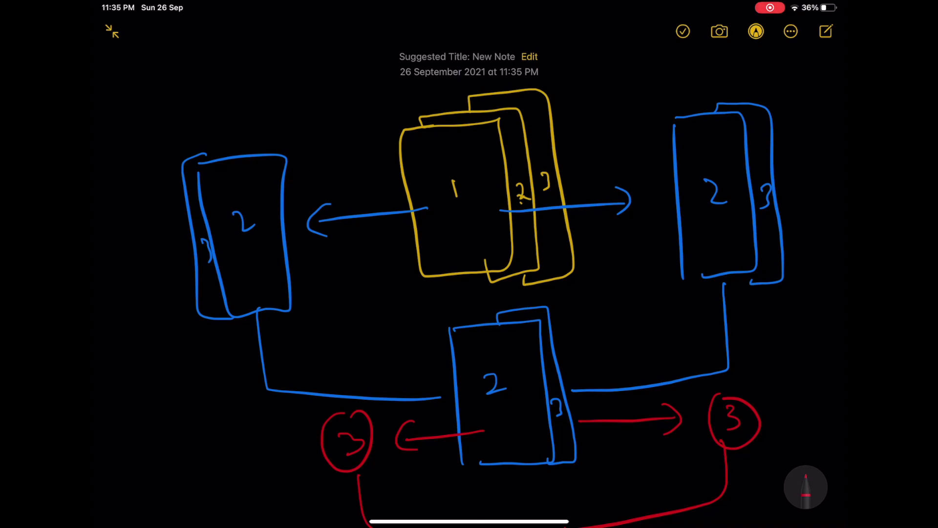
scroll(513, 288, up, 2)
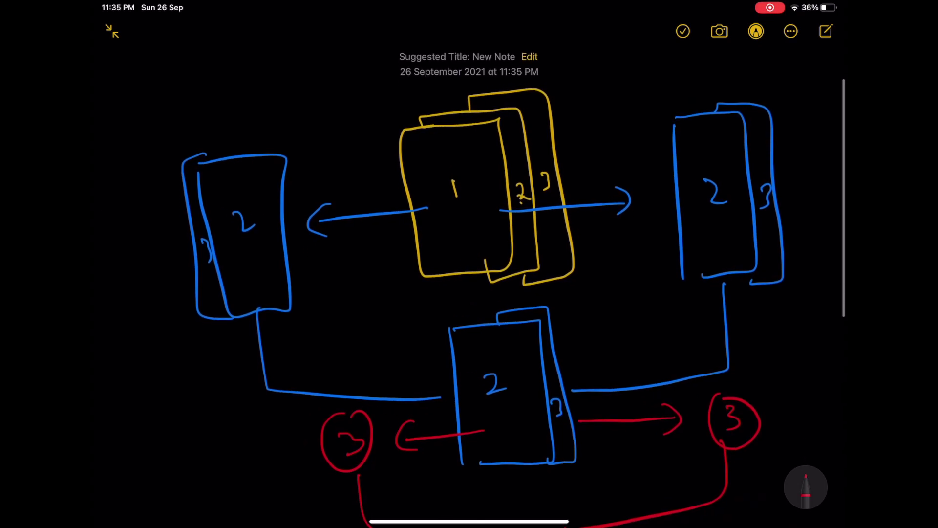
click(805, 488)
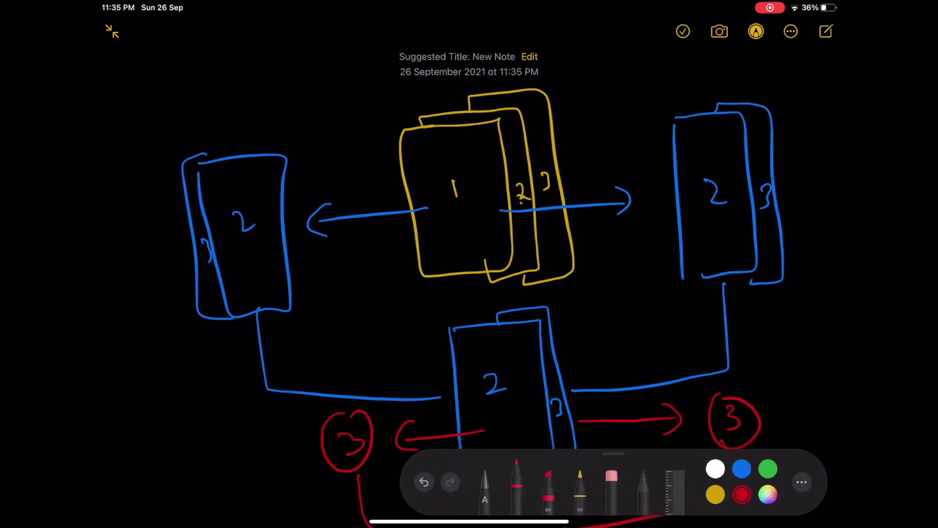
click(769, 468)
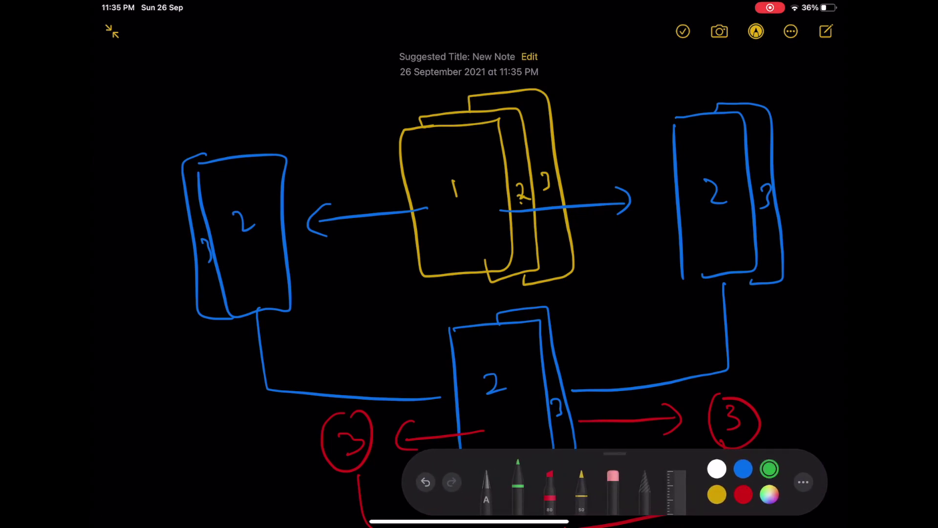
drag(682, 128, 644, 144)
mouse_move(735, 140)
mouse_down()
mouse_move(792, 140)
mouse_move(787, 147)
mouse_up()
drag(268, 195, 331, 185)
drag(324, 170, 326, 195)
mouse_move(206, 195)
mouse_down()
mouse_move(147, 210)
mouse_move(161, 221)
mouse_up()
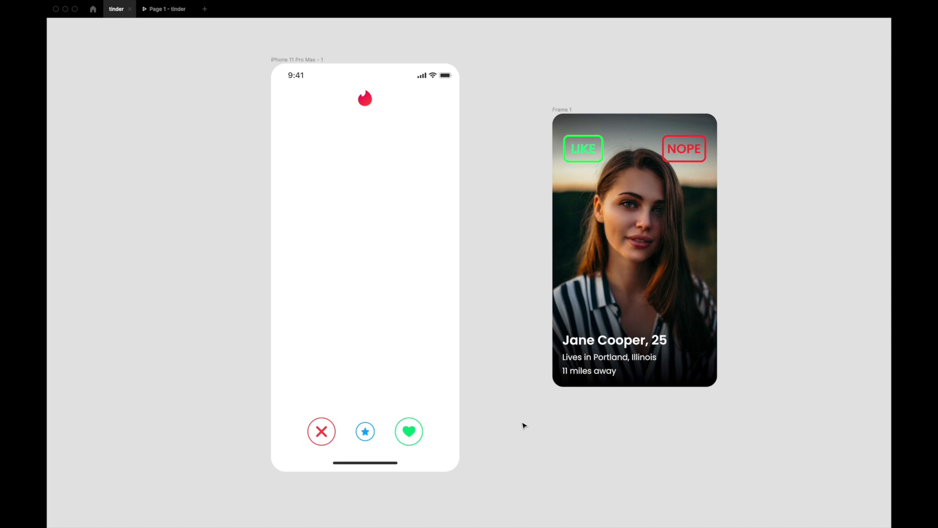
- Switch to the tinder file in Figma, show the interface and inspect the iPhone 11 Pro Max - 1 frame
key(super+backslash)
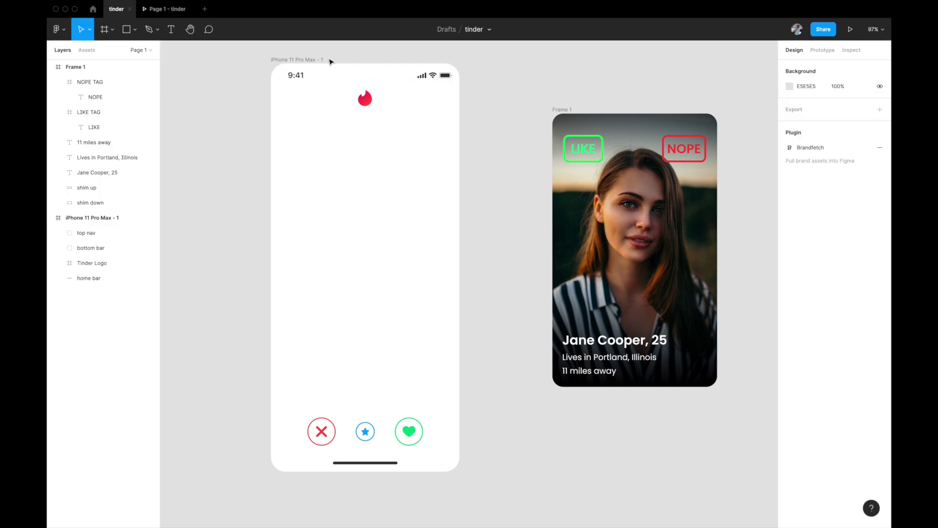
click(319, 60)
click(374, 113)
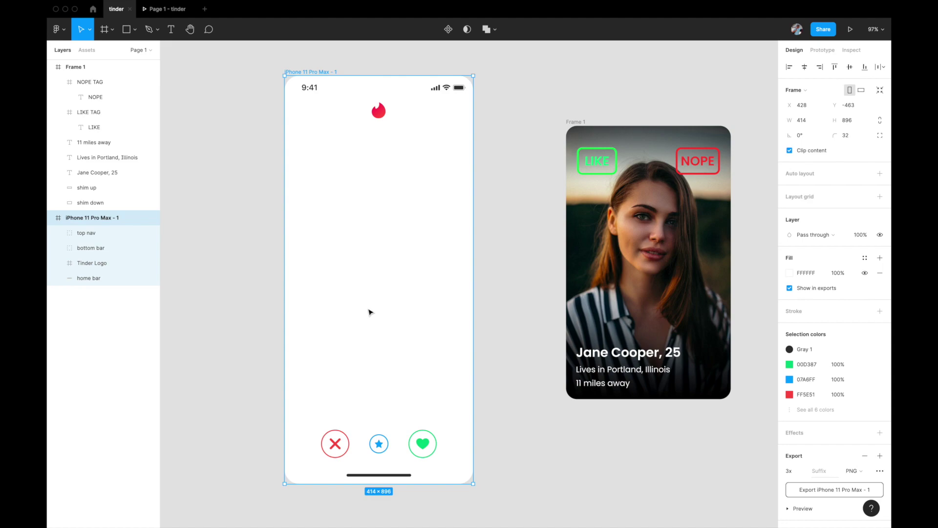
scroll(369, 312, right, 2)
click(503, 276)
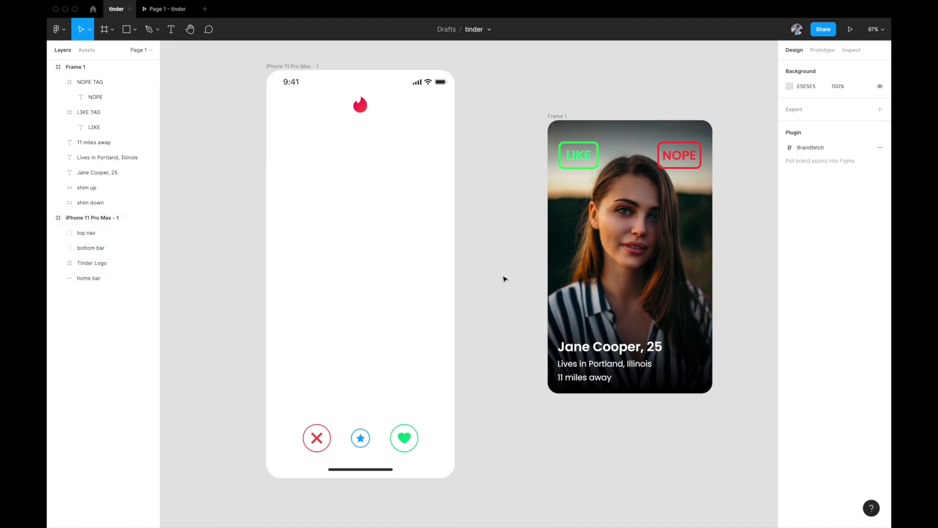
- Examine the profile card in Frame 1, including its name, location and distance texts and its LIKE and NOPE tags
scroll(505, 279, right, 3)
scroll(429, 287, up, 5)
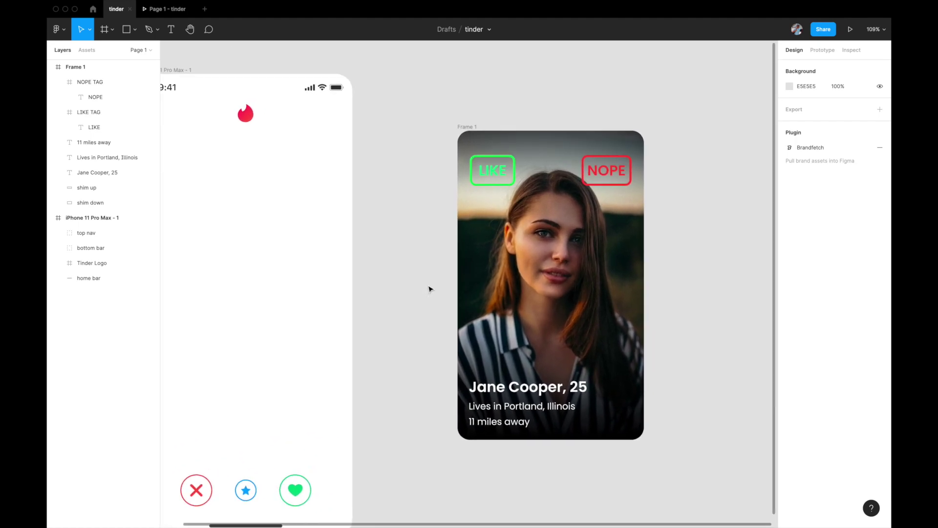
scroll(429, 288, right, 1)
click(398, 143)
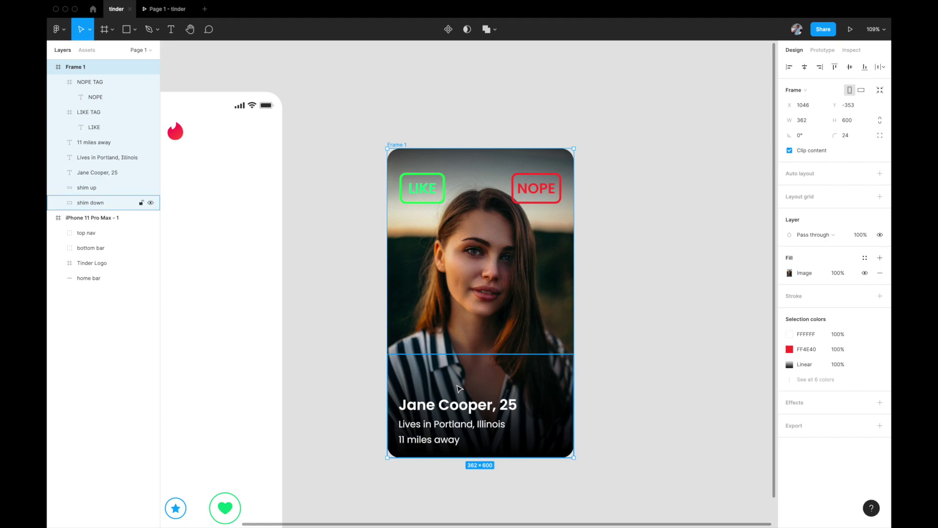
click(450, 405)
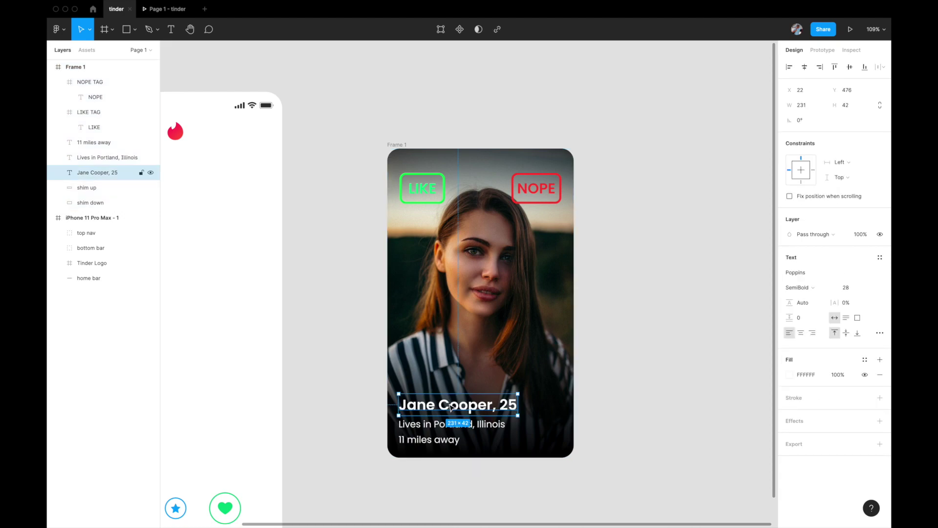
click(427, 428)
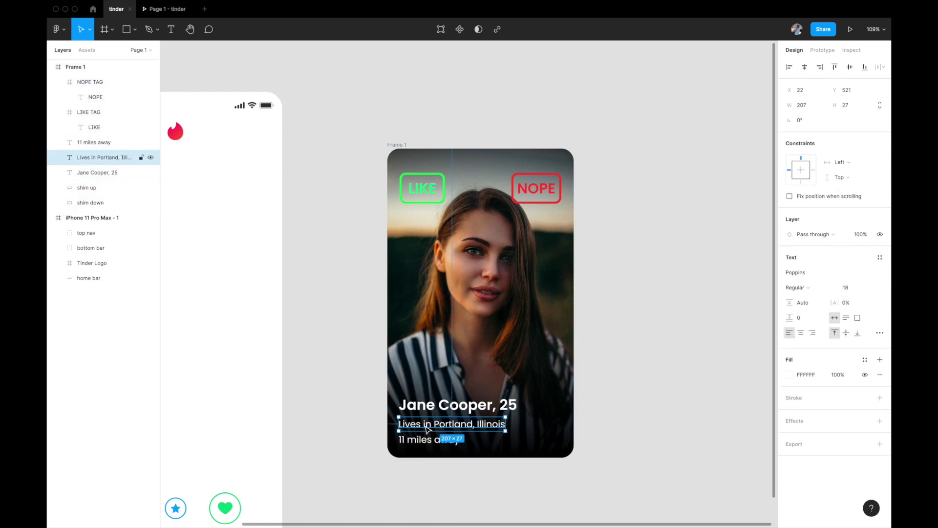
click(419, 442)
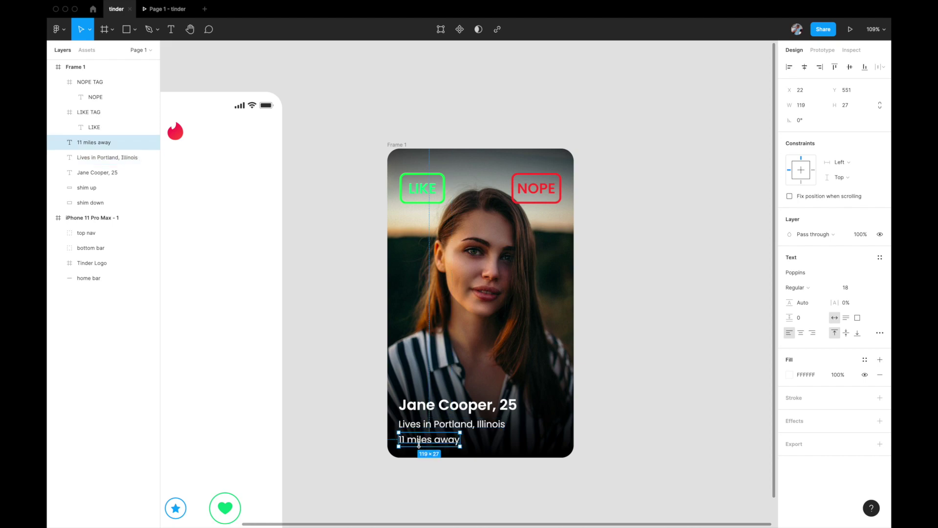
click(436, 203)
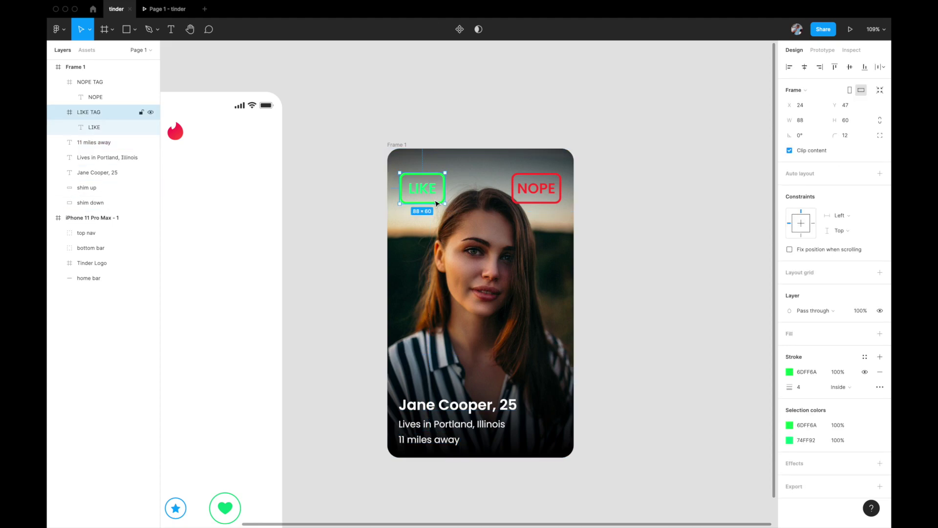
click(528, 194)
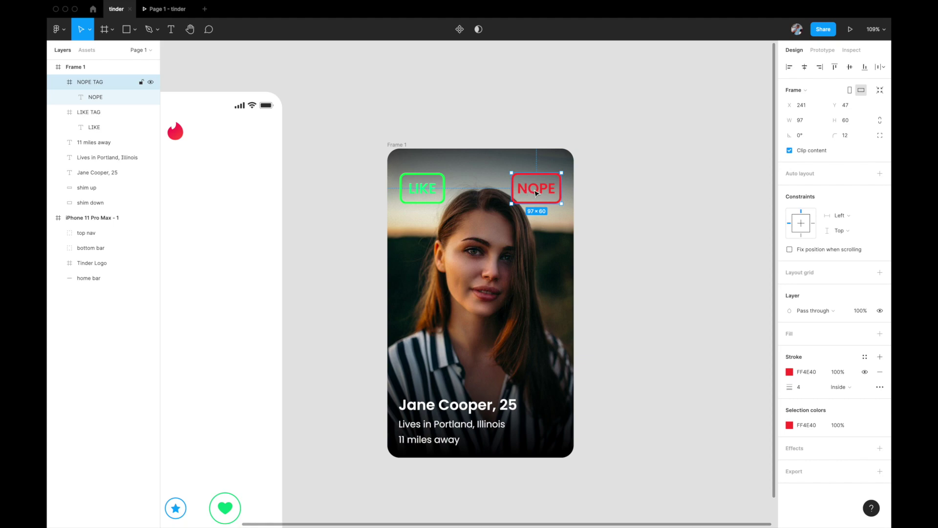
click(426, 193)
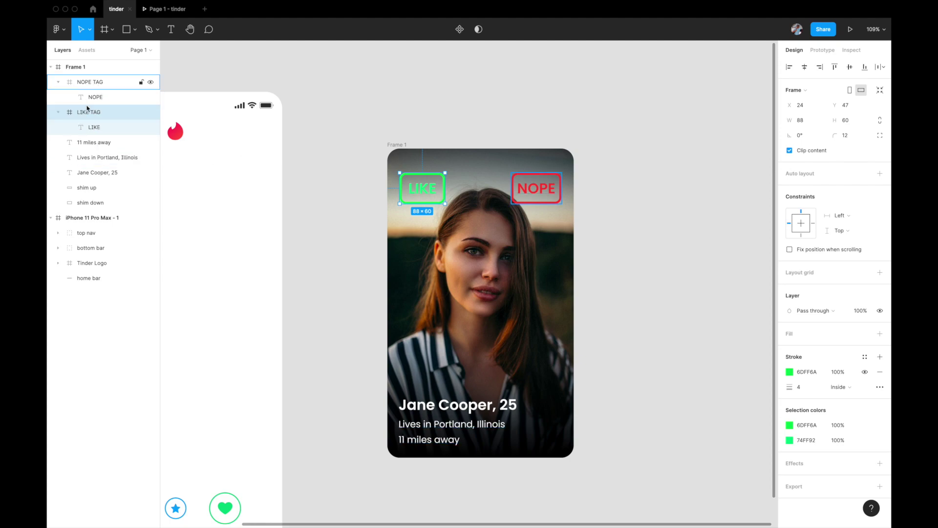
- Collapse the layers of Frame 1 and turn the frame into a component
click(59, 82)
click(62, 71)
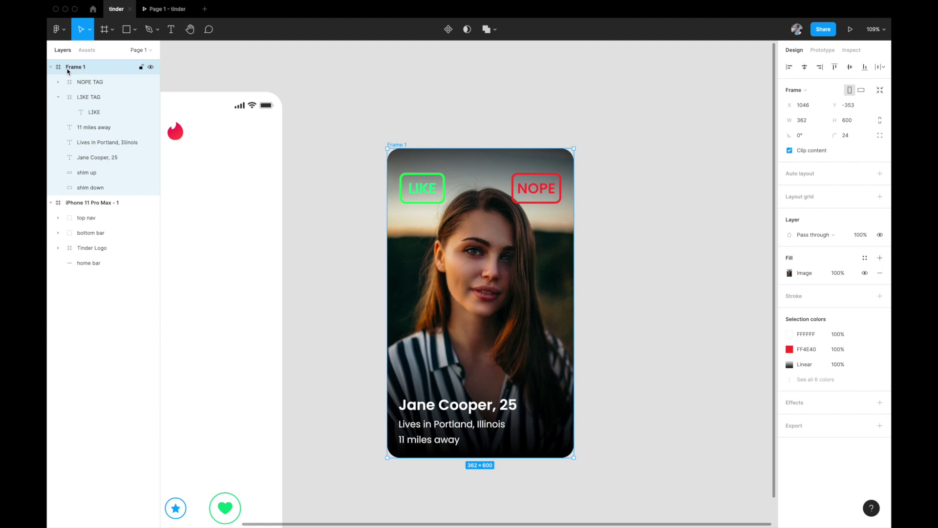
click(52, 68)
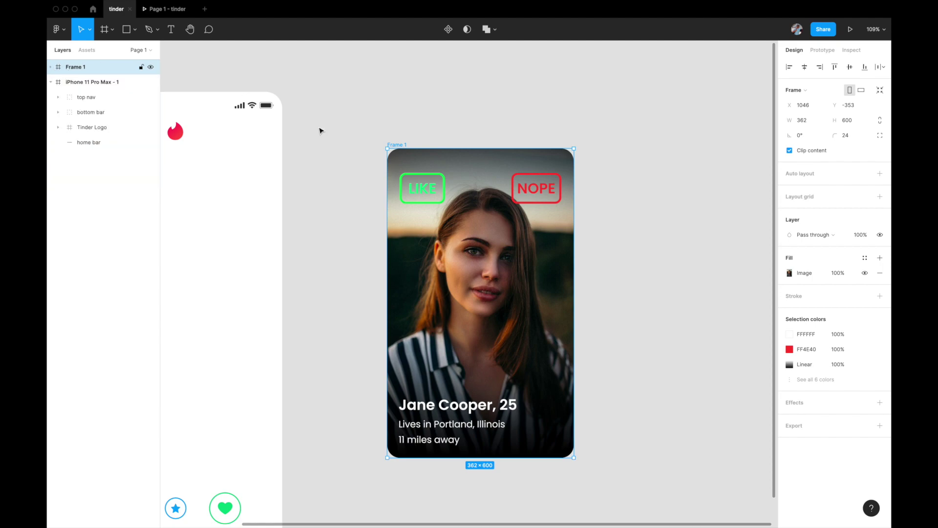
click(448, 32)
scroll(449, 135, down, 3)
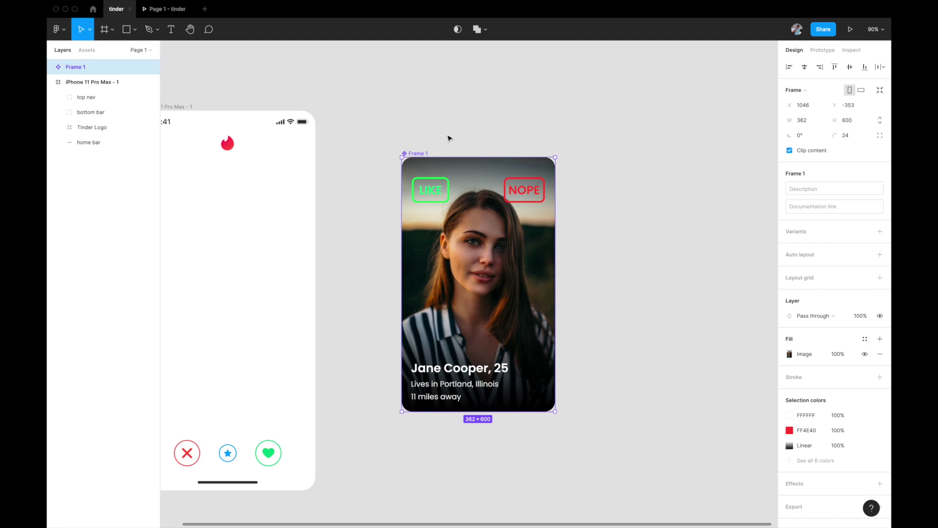
- Rename the profile card component as card-1
double_click(80, 67)
text(card-1)
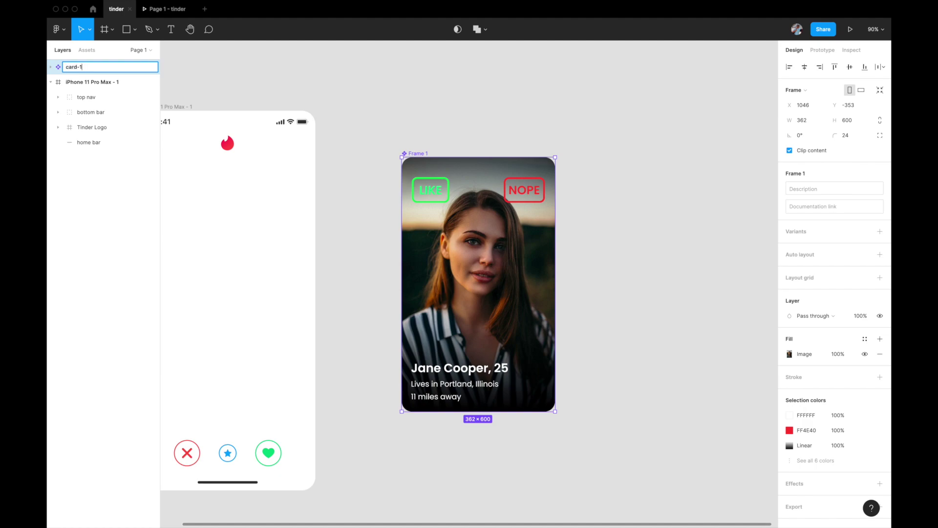
key(Return)
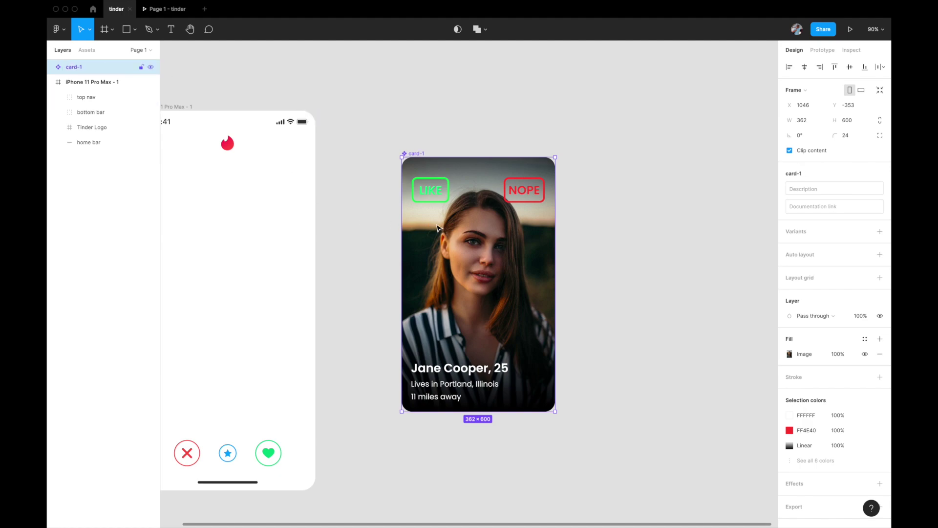
- Set the opacity of the LIKE and NOPE tags on card-1 to 0%
double_click(433, 201)
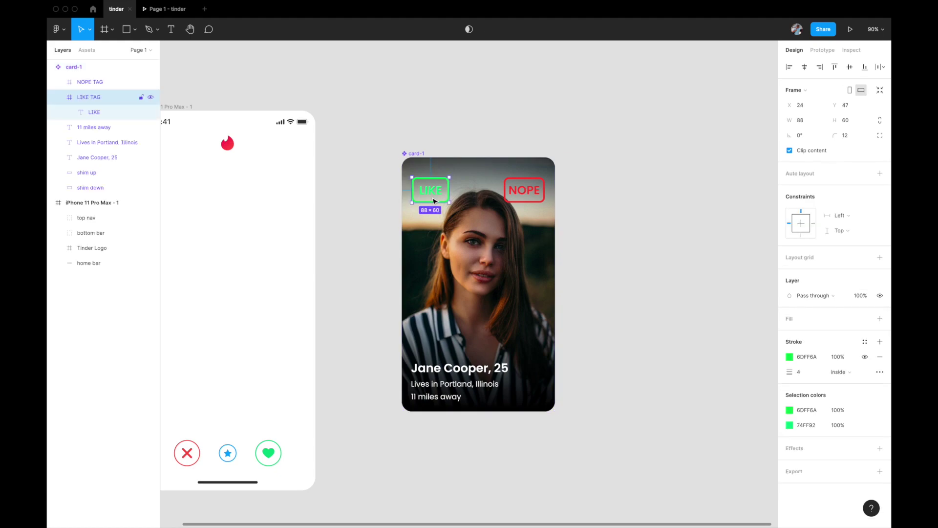
shift+click(513, 190)
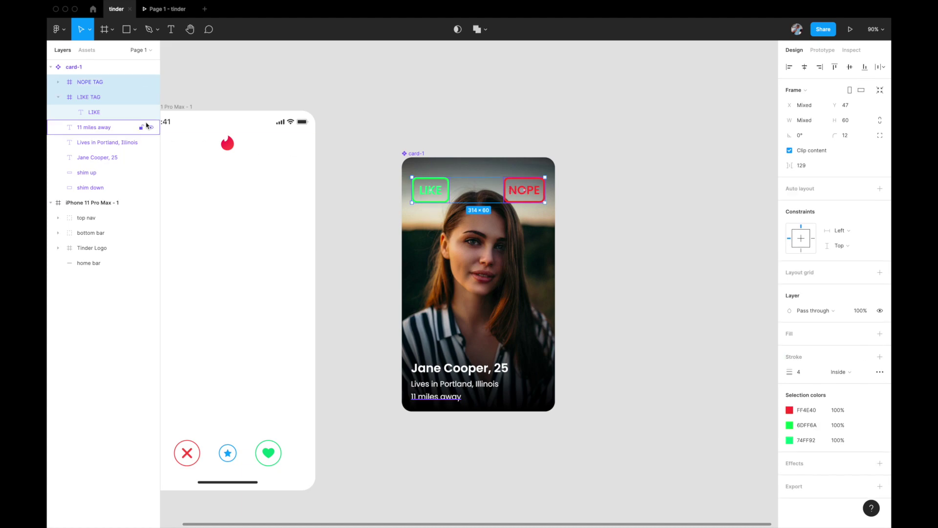
click(58, 97)
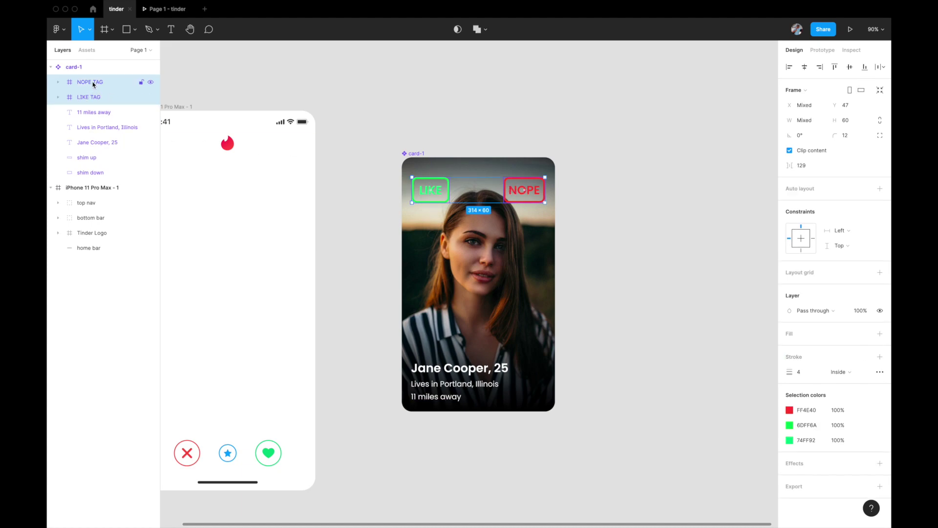
click(860, 313)
text(0)
key(Return)
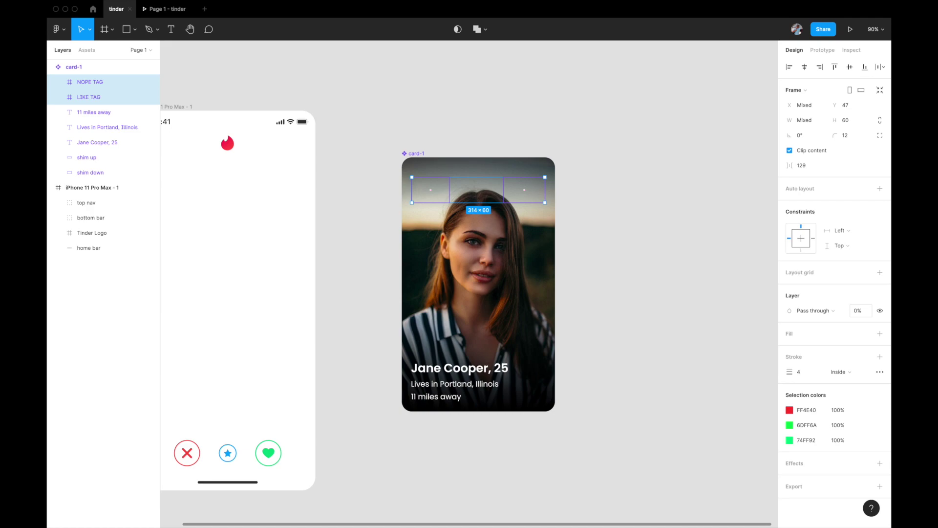
click(698, 250)
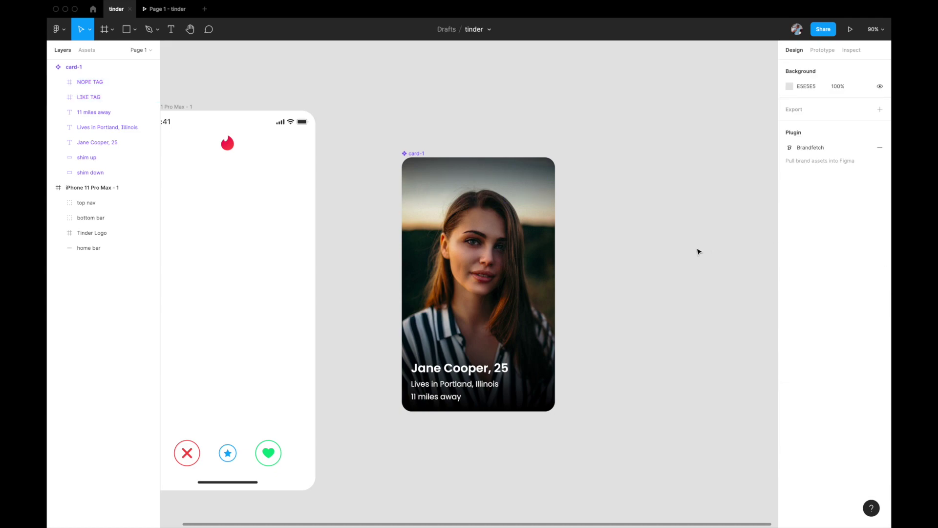
- Create two copies of card-1 in a row beside it, spaced 68 apart, and name them card-2 and card-3
click(416, 154)
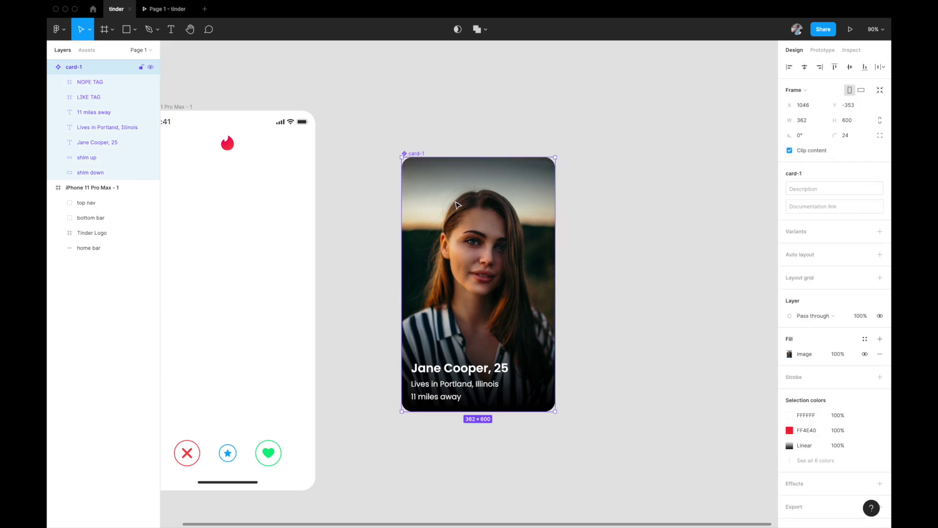
scroll(457, 205, down, 3)
drag(463, 212, 672, 222)
scroll(611, 215, down, 3)
scroll(616, 219, right, 2)
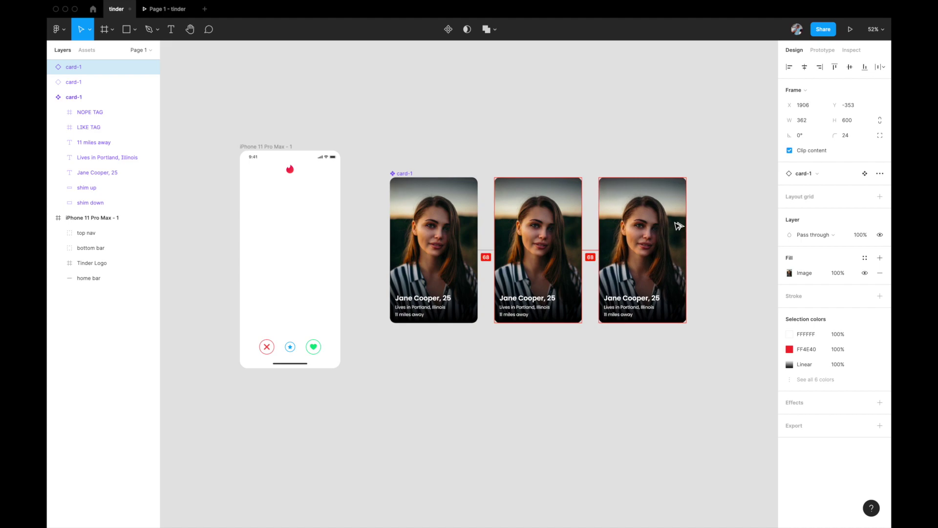
scroll(567, 257, up, 3)
scroll(566, 258, right, 2)
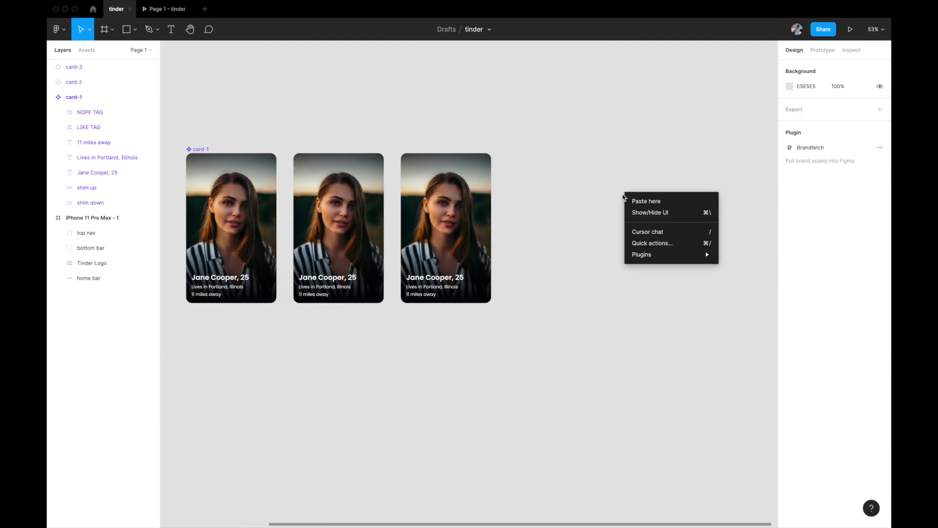
- Fill card-2 with the Unsplash portrait of the red-haired woman in front of the turquoise beam
mouse_move(684, 254)
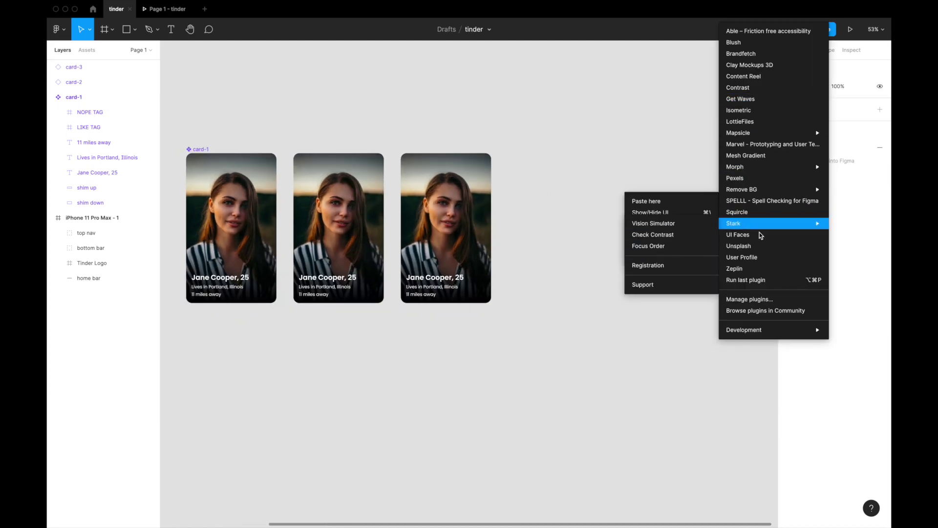
click(742, 247)
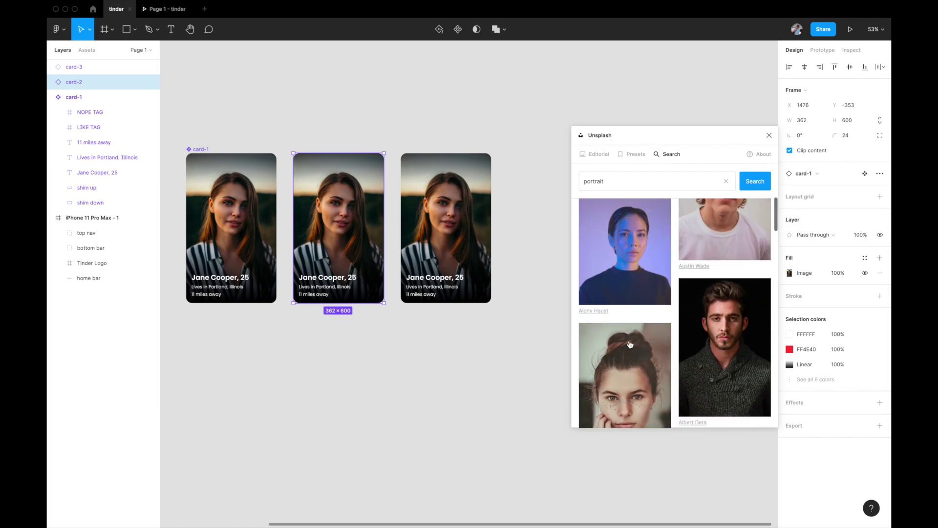
scroll(630, 345, down, 3)
scroll(630, 345, down, 3)
click(684, 308)
- Fill card-3 with an Unsplash portrait of a smiling woman with dark pinned-up hair and close the plugin
key(Tab)
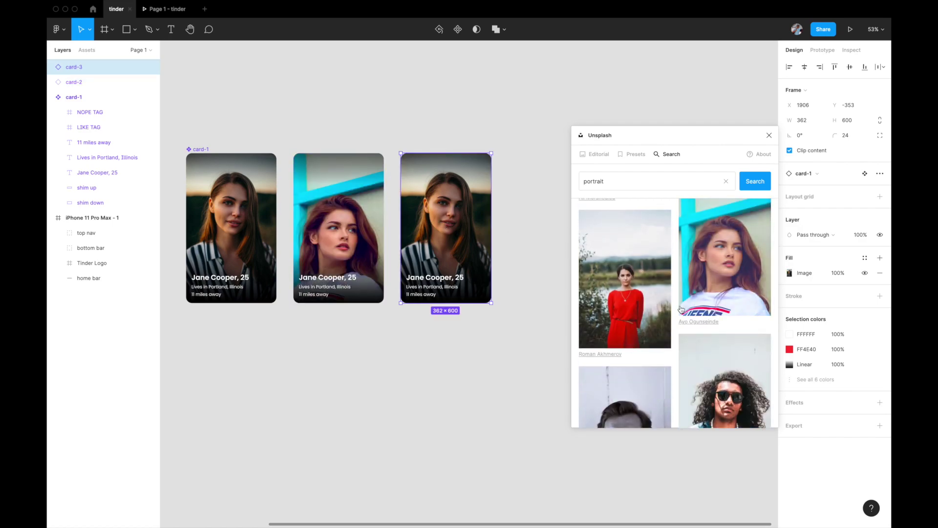
scroll(681, 309, down, 3)
click(625, 239)
key(shift+Tab)
click(769, 135)
click(609, 233)
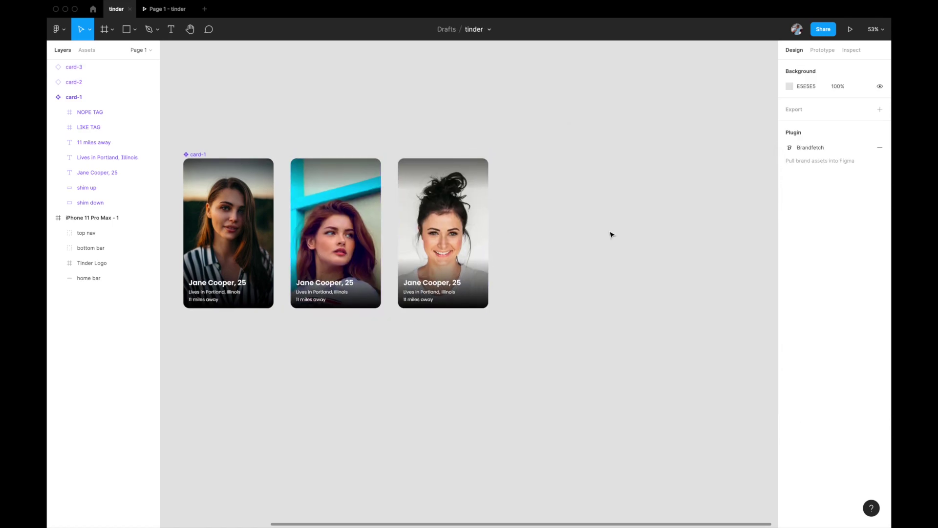
- Replace the name text on card-2 with a generated full name from Content Reel and the age 24
right_click(611, 229)
mouse_move(684, 291)
click(729, 77)
double_click(361, 291)
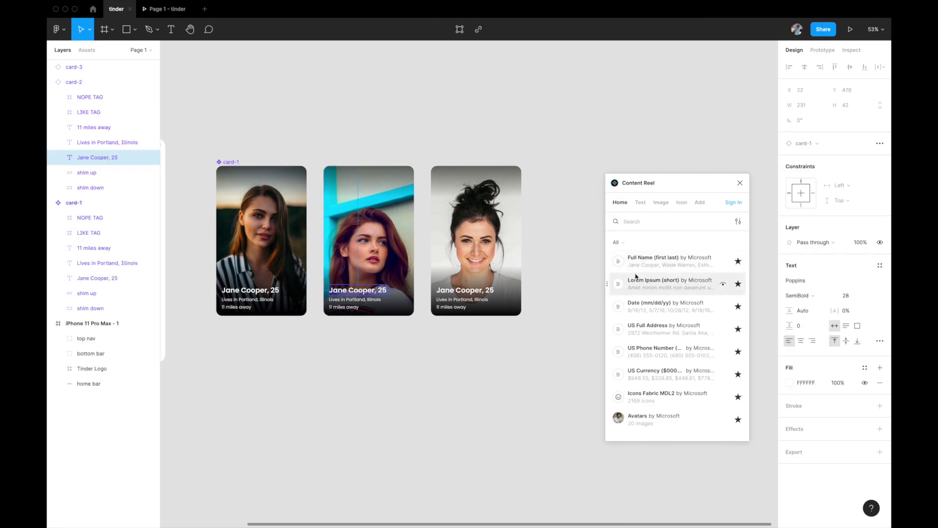
click(650, 260)
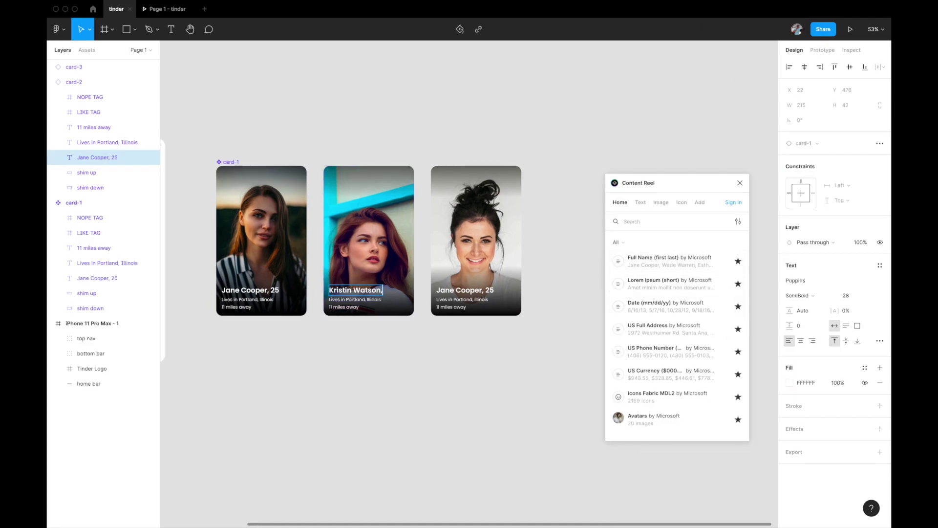
- Replace the name text on card-3 with a generated full name from Content Reel and the age 26
click(462, 294)
double_click(462, 293)
click(650, 261)
double_click(462, 290)
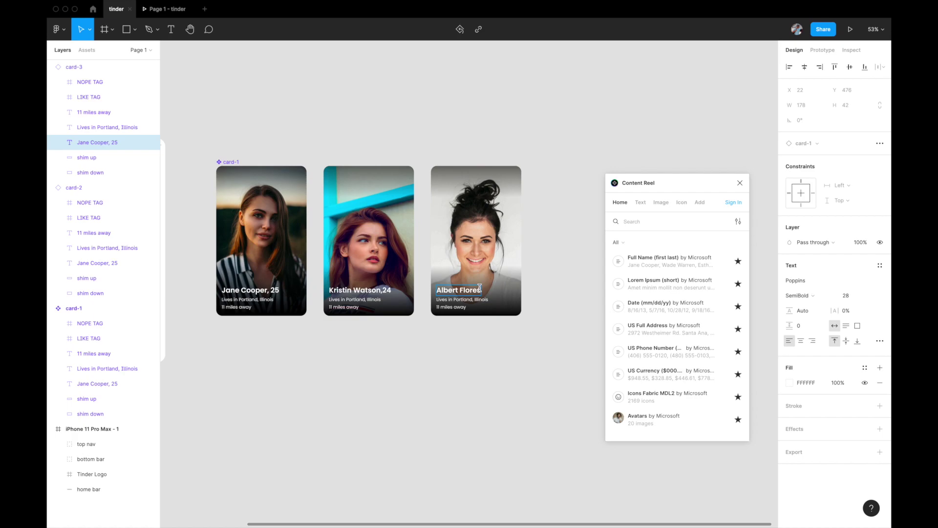
text(, 26)
- Change the distance text to 15 miles away on card-2 and 20 miles away on card-3
scroll(435, 351, up, 5)
click(425, 337)
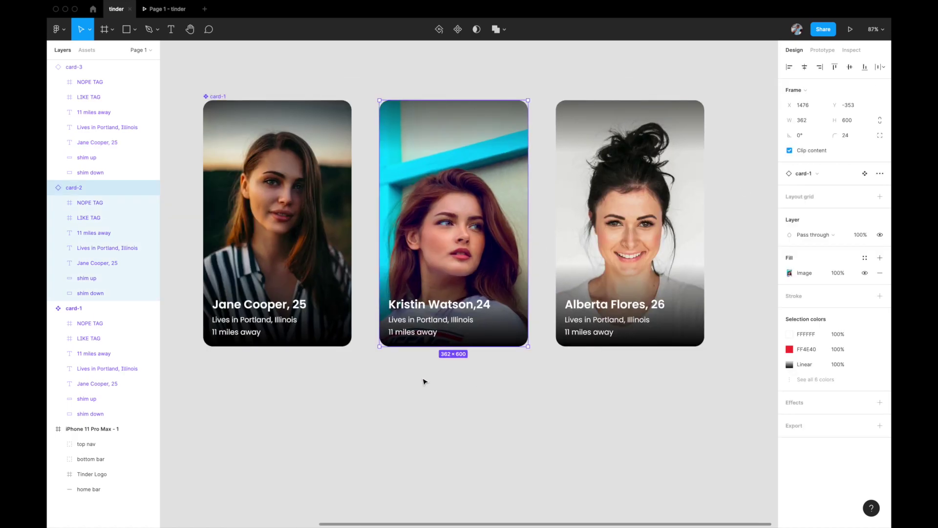
scroll(425, 379, up, 3)
double_click(386, 319)
text(15)
double_click(610, 319)
text(20)
click(565, 413)
key(shift+1)
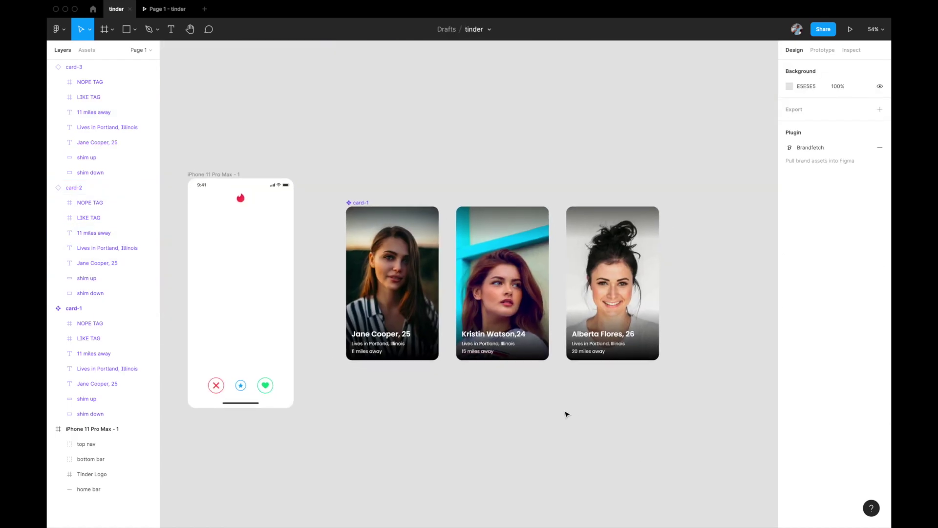
- Collapse all layers and move card-1 into the iPhone 11 Pro Max - 1 frame, centered horizontally and vertically
key(alt+l)
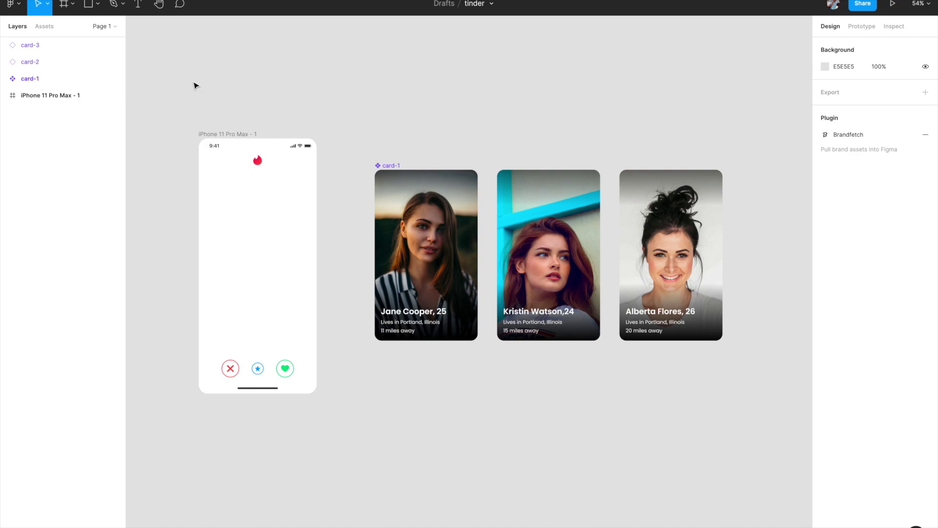
scroll(195, 86, left, 5)
scroll(194, 86, up, 1)
drag(510, 162, 333, 177)
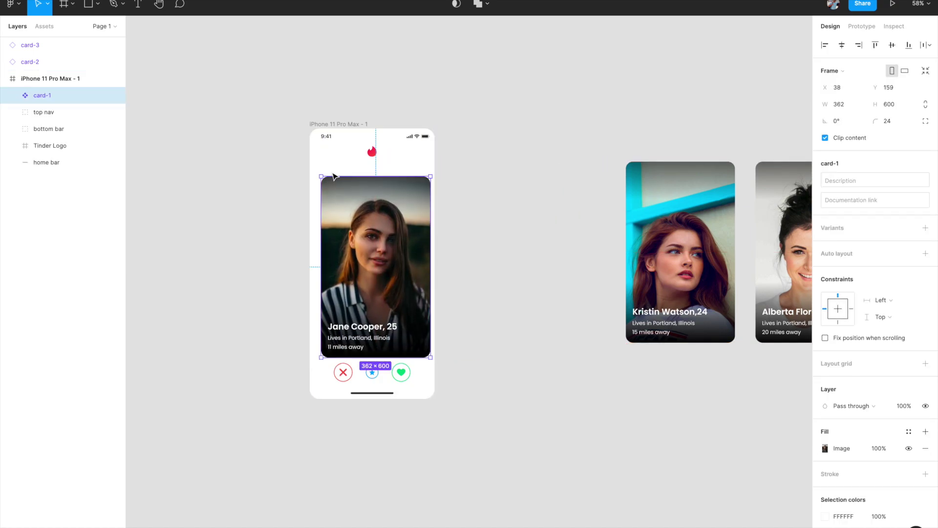
scroll(334, 177, up, 2)
click(892, 46)
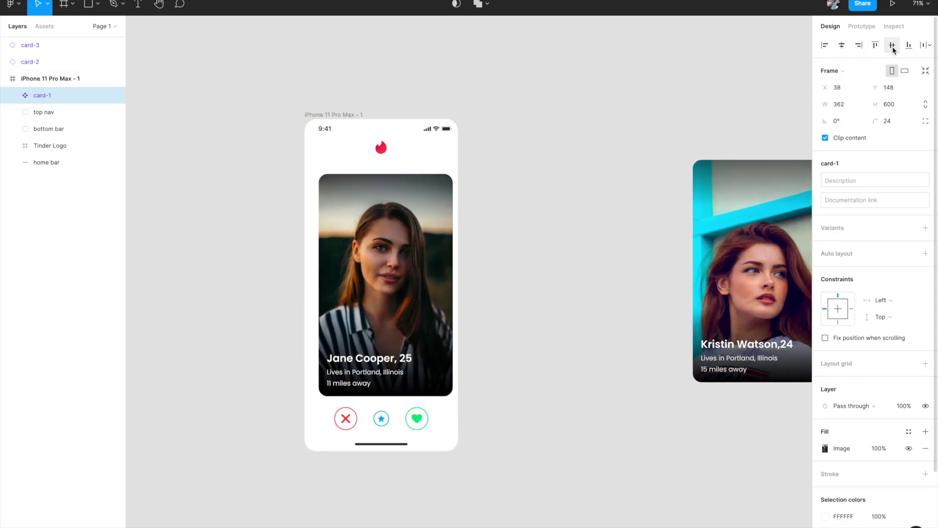
click(842, 45)
click(538, 241)
scroll(538, 241, right, 2)
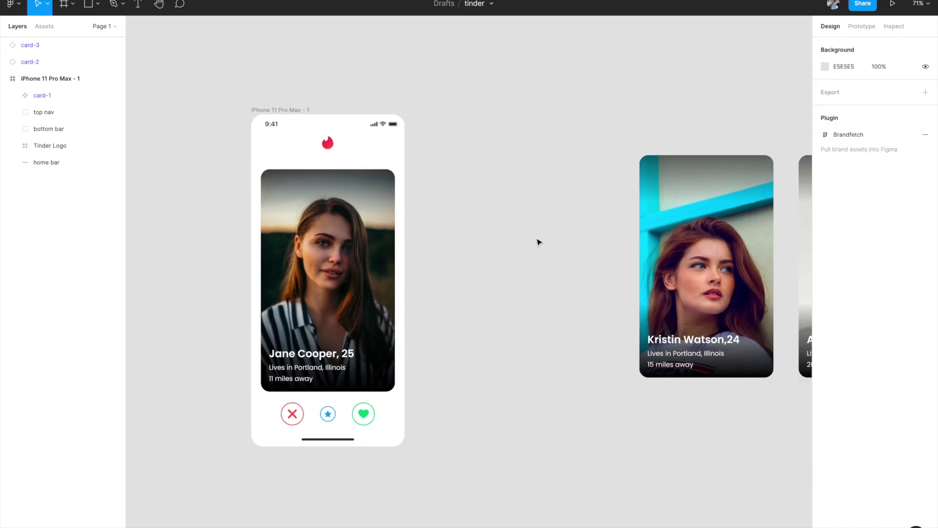
- Move card-2 and card-3 together into the iPhone 11 Pro Max - 1 frame, level with card-1 at Y 148
scroll(538, 241, down, 3)
click(593, 212)
shift+click(672, 221)
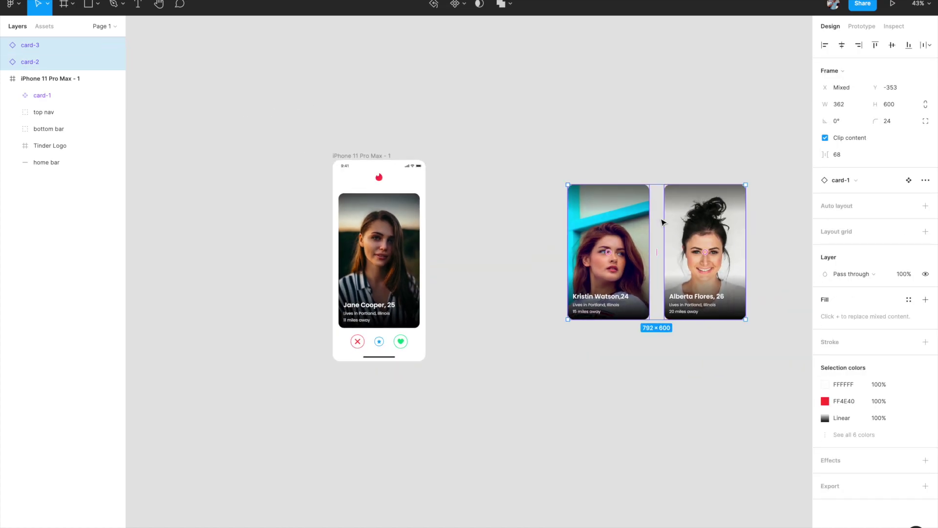
drag(628, 225, 397, 233)
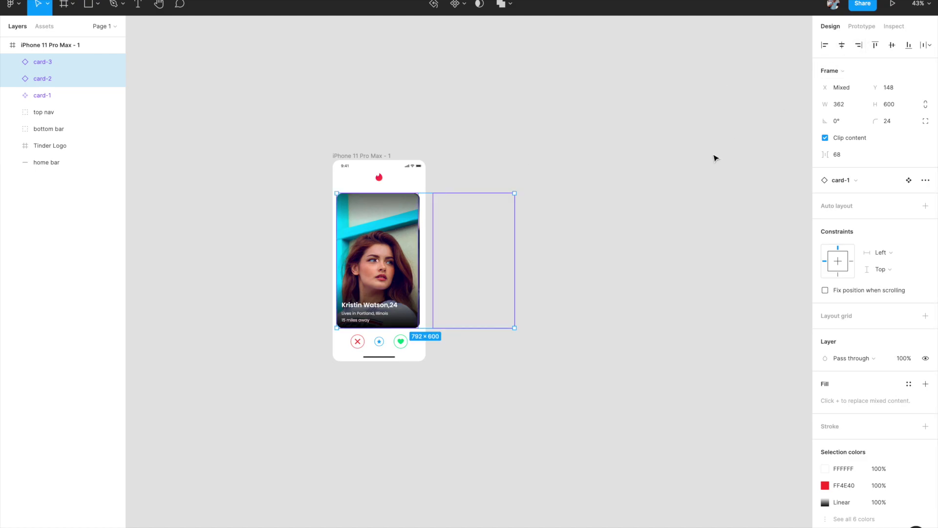
- Center card-2 and card-3 horizontally in the iPhone frame so that they stack exactly over card-1
click(53, 97)
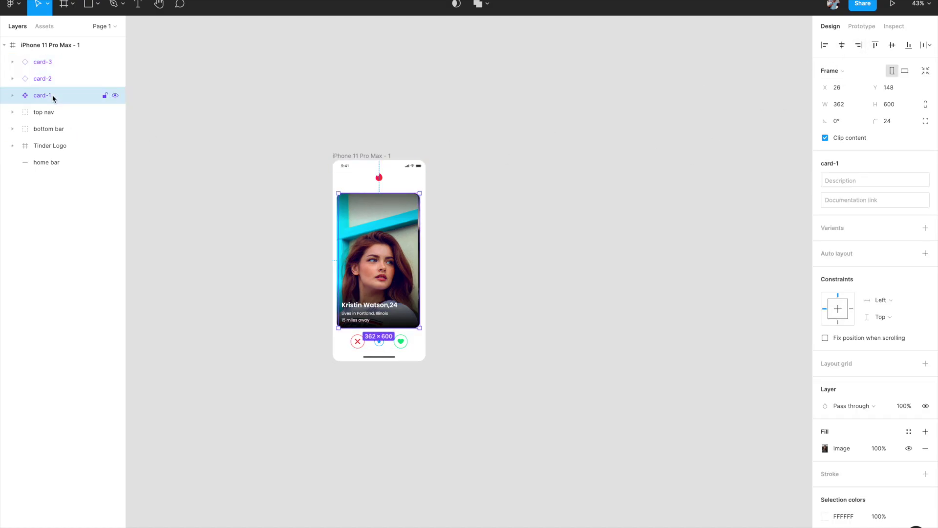
click(42, 79)
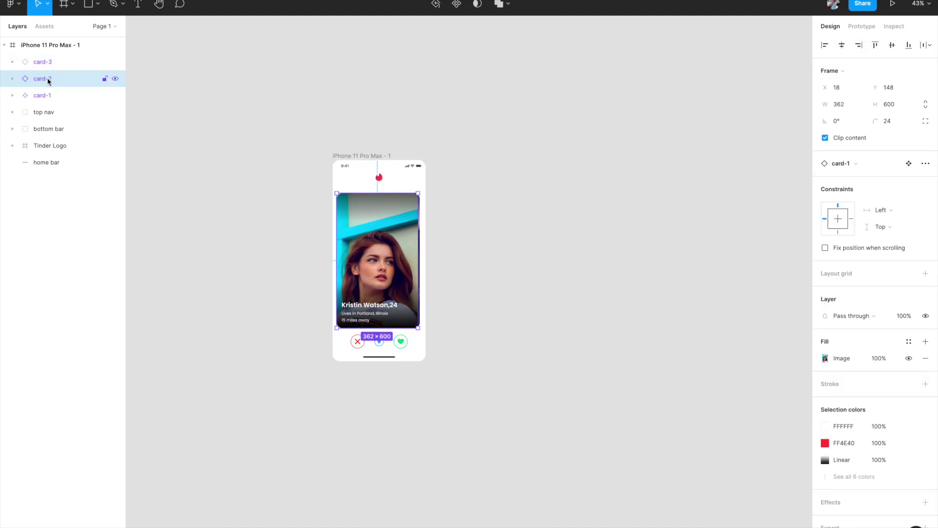
click(842, 46)
click(70, 63)
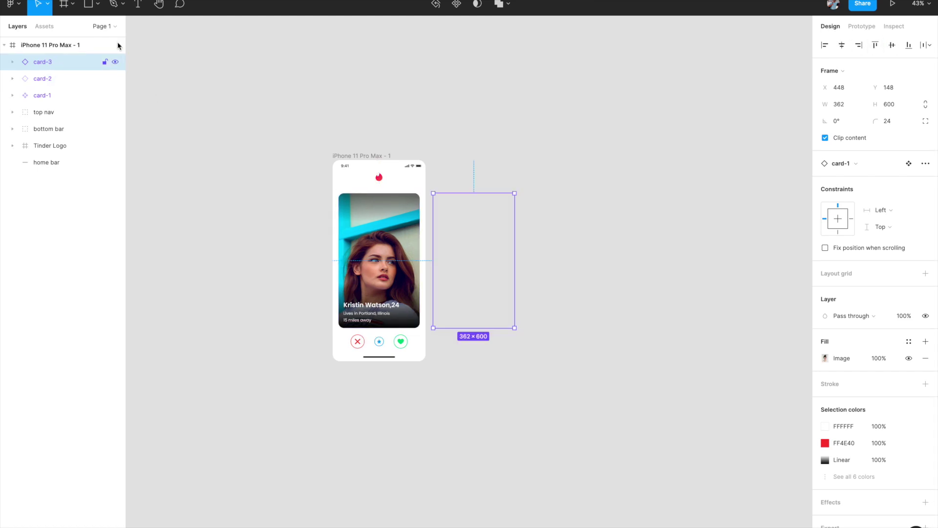
click(843, 45)
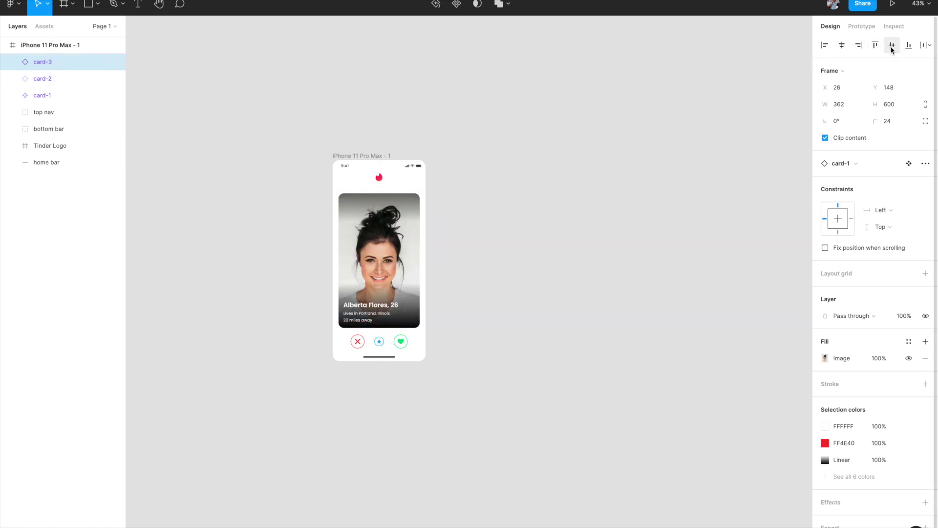
click(496, 142)
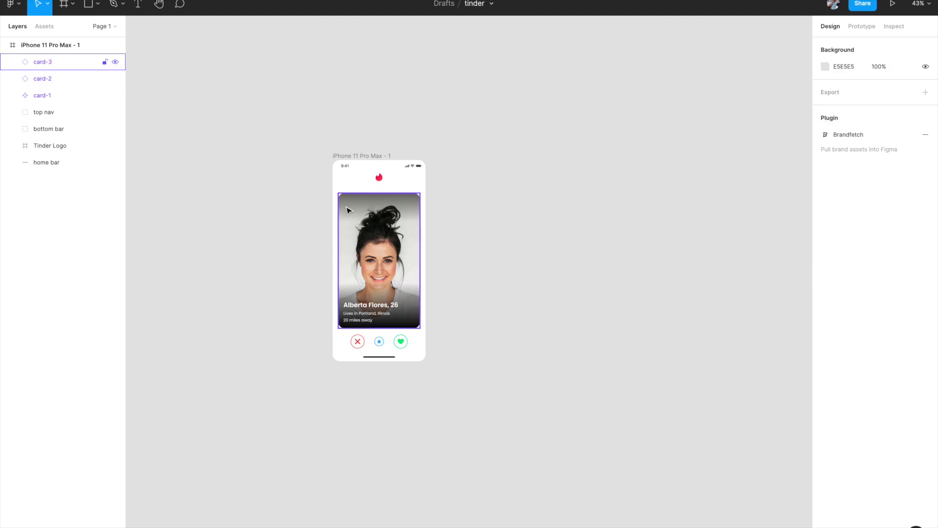
- Reorder the card layers so card-1 is in front, followed by card-2 and card-3
key(shift+1)
click(100, 95)
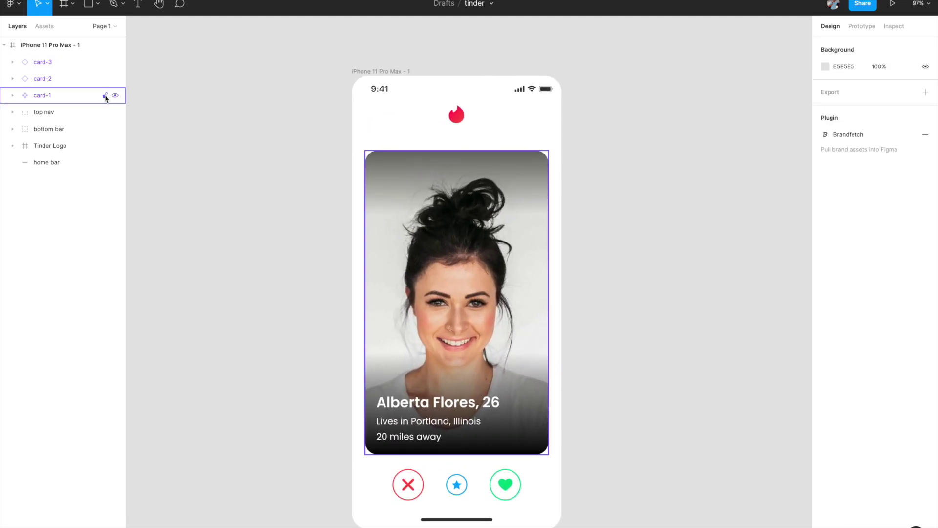
drag(43, 97, 41, 59)
drag(49, 96, 49, 78)
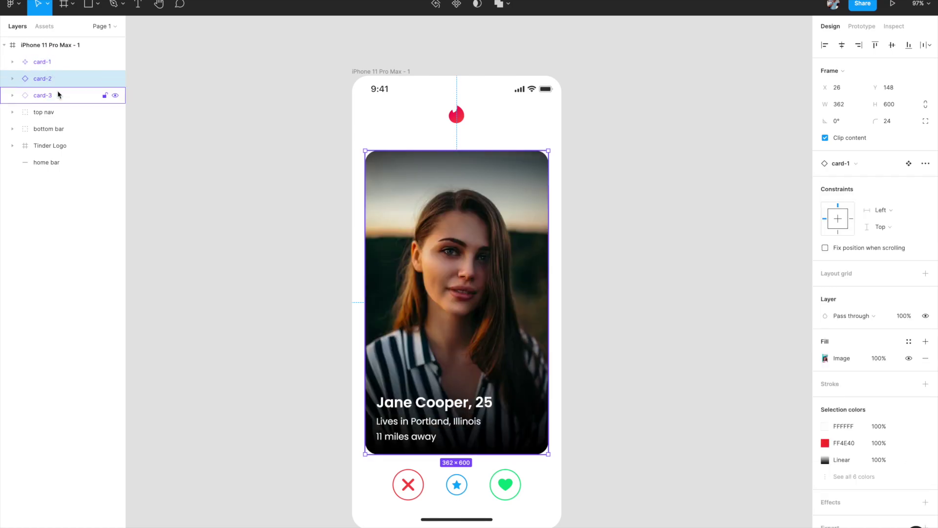
click(188, 164)
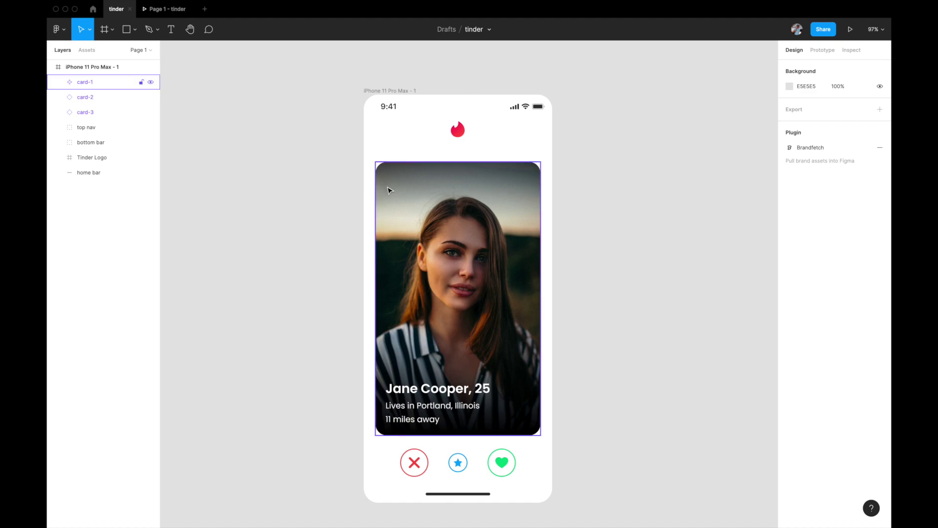
- Hide card-1 and scale card-2 and card-3 together down to 337.87 × 560
click(147, 81)
click(150, 82)
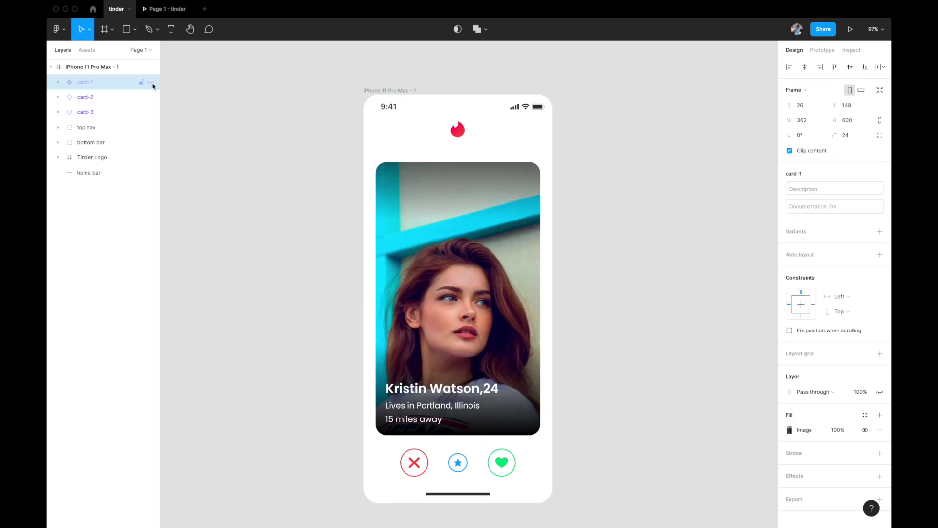
click(105, 100)
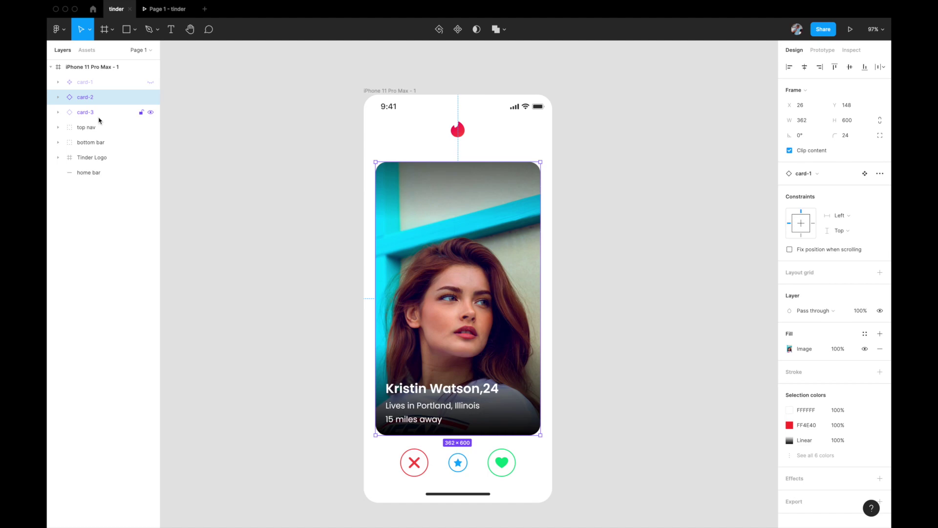
shift+click(102, 116)
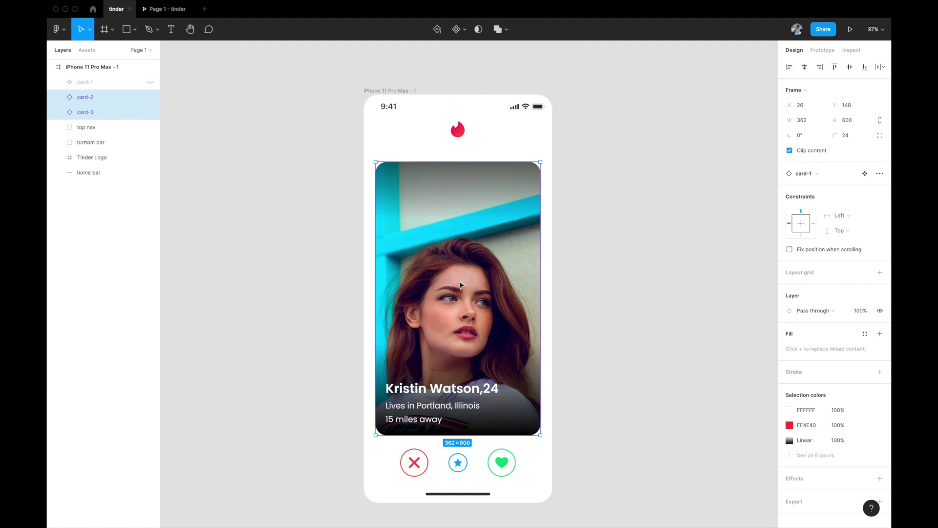
key(k)
drag(540, 437, 519, 415)
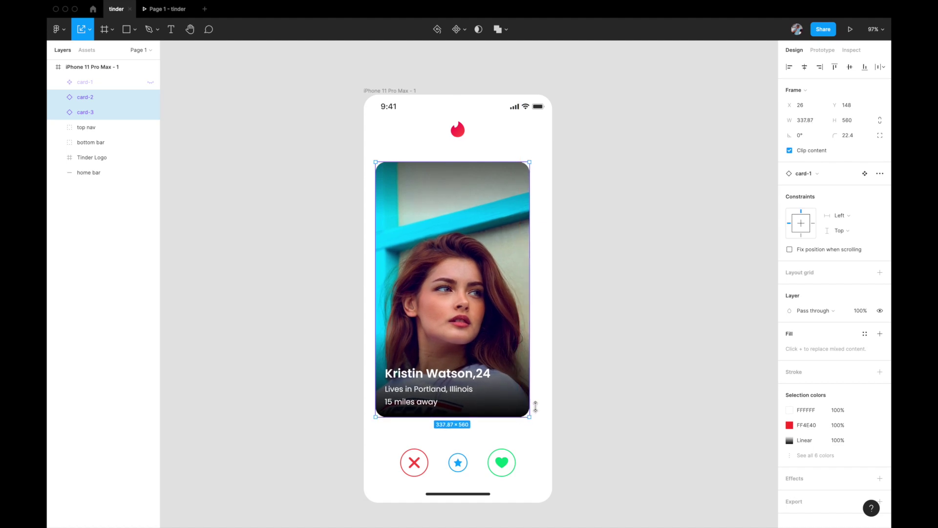
- Center card-3 and card-2 individually in the iPhone frame, both horizontally and vertically, at X 38, Y 168
click(594, 362)
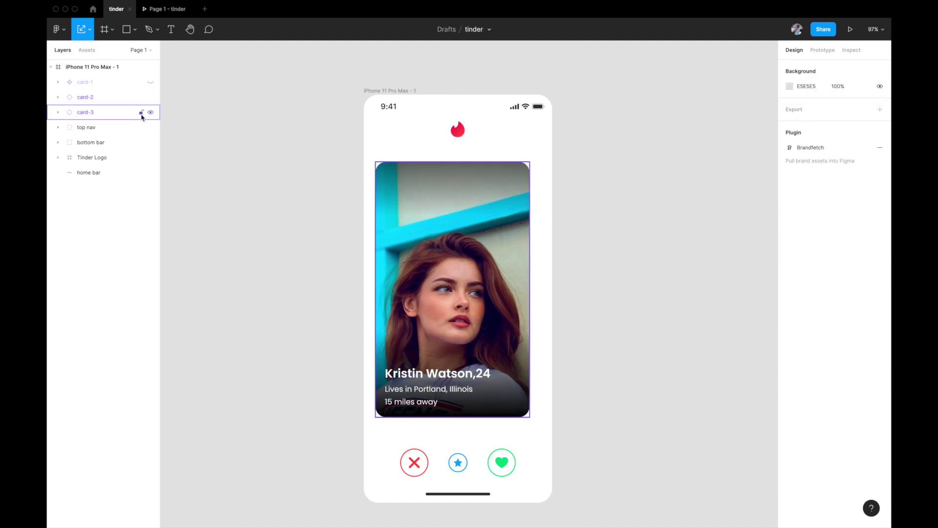
click(106, 114)
shift+click(96, 101)
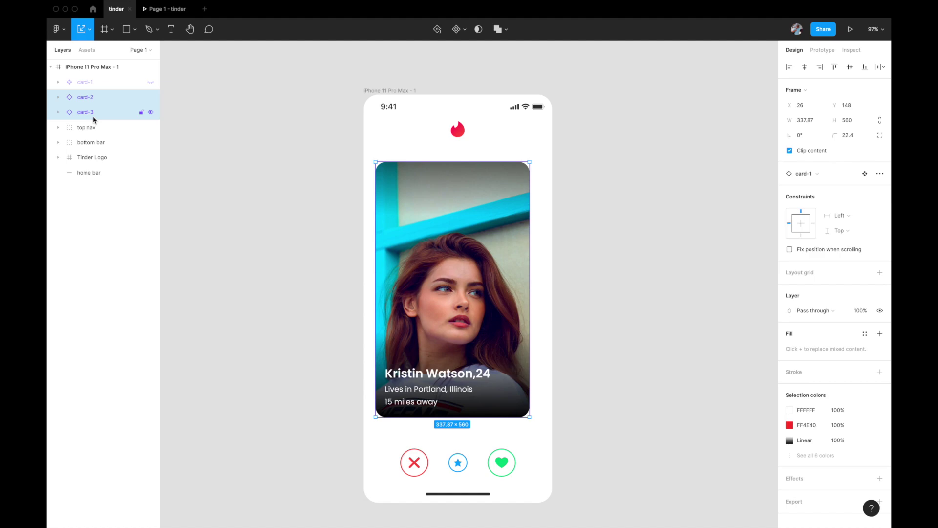
click(95, 118)
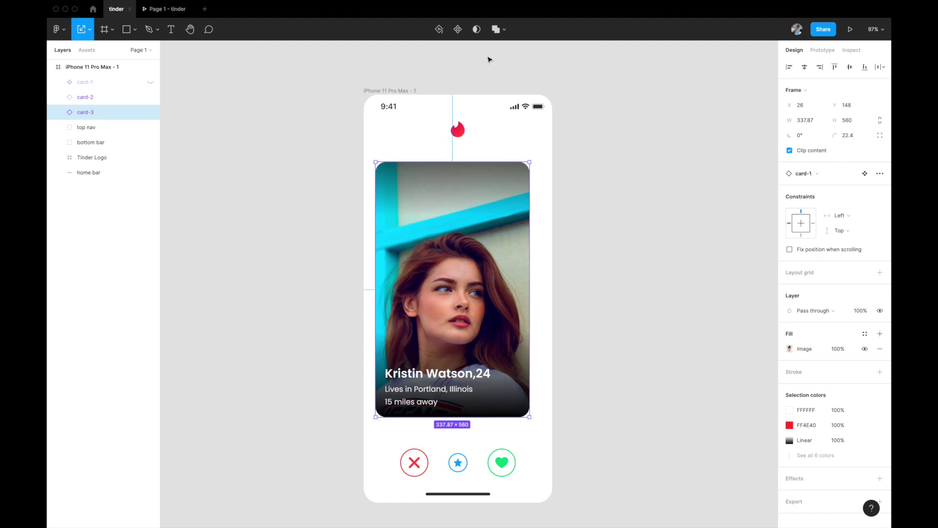
click(804, 67)
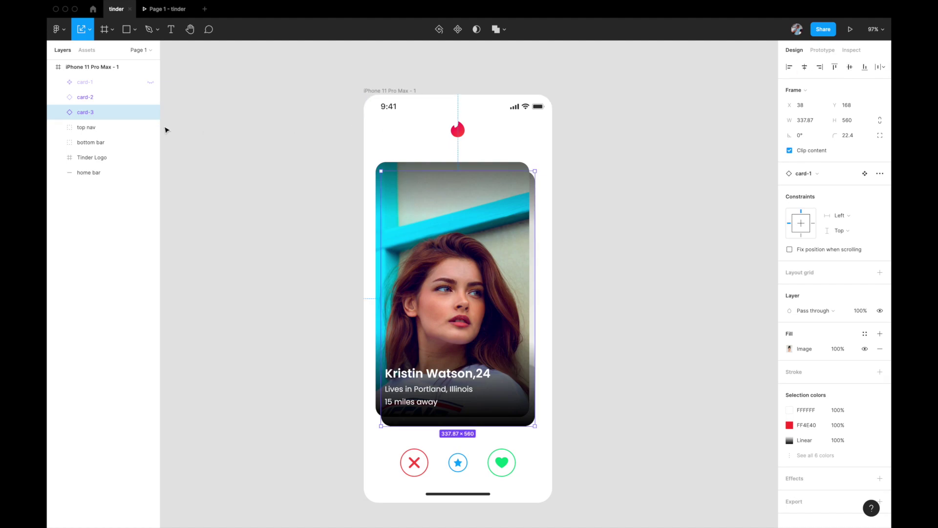
click(110, 97)
click(805, 67)
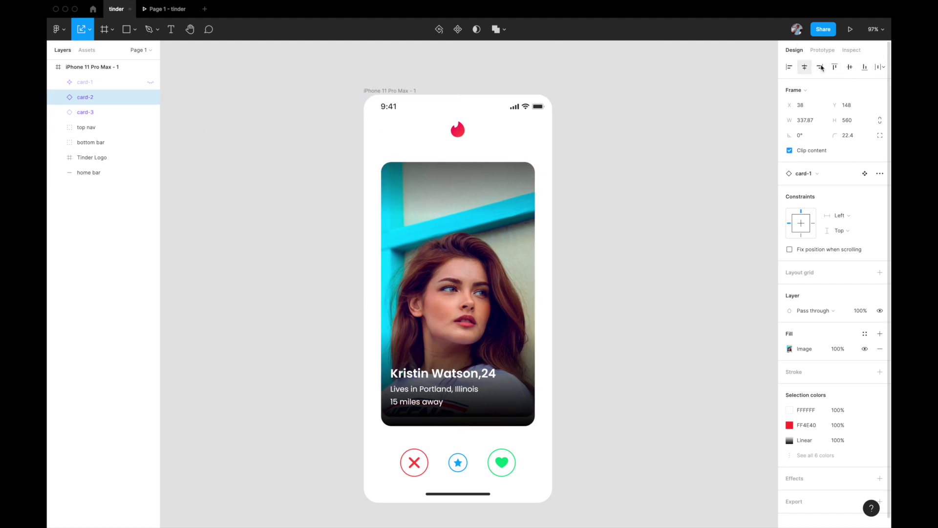
click(850, 68)
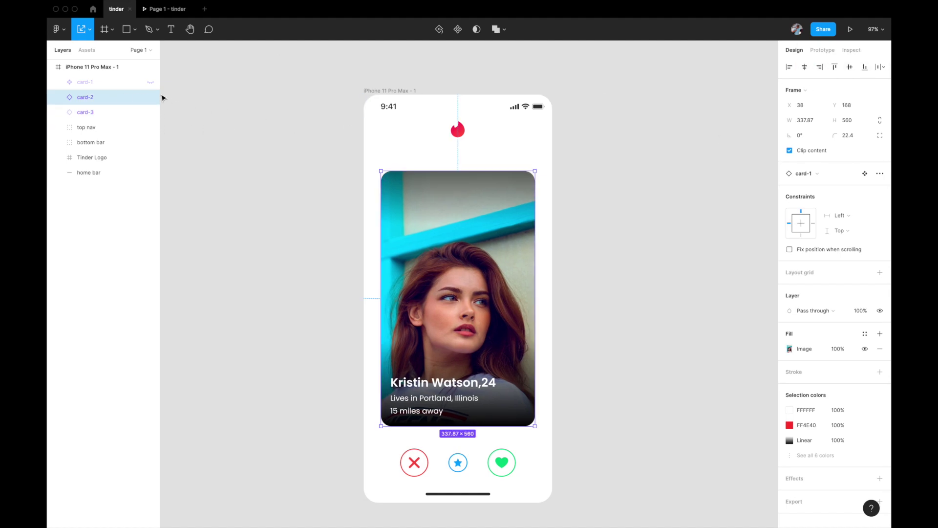
- Show the hidden card-1 again in front of the two smaller cards
click(151, 83)
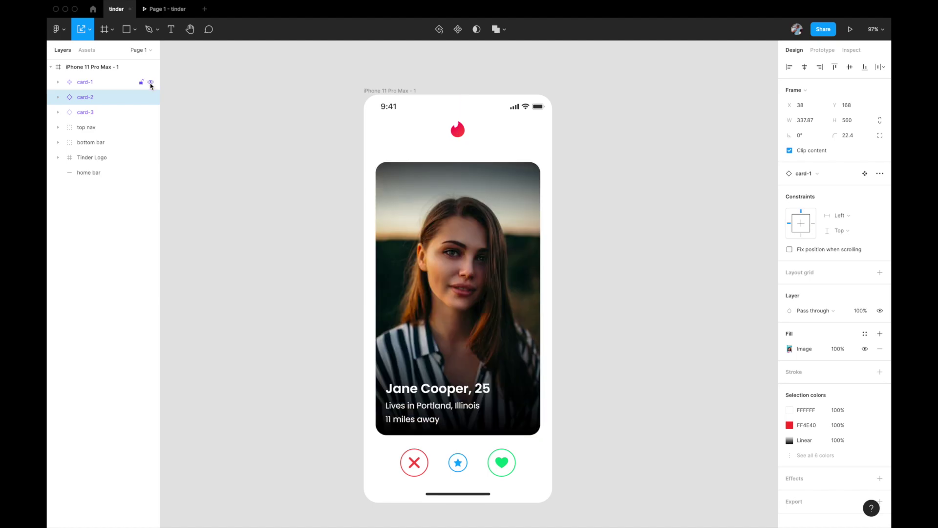
click(151, 83)
click(151, 83)
click(150, 83)
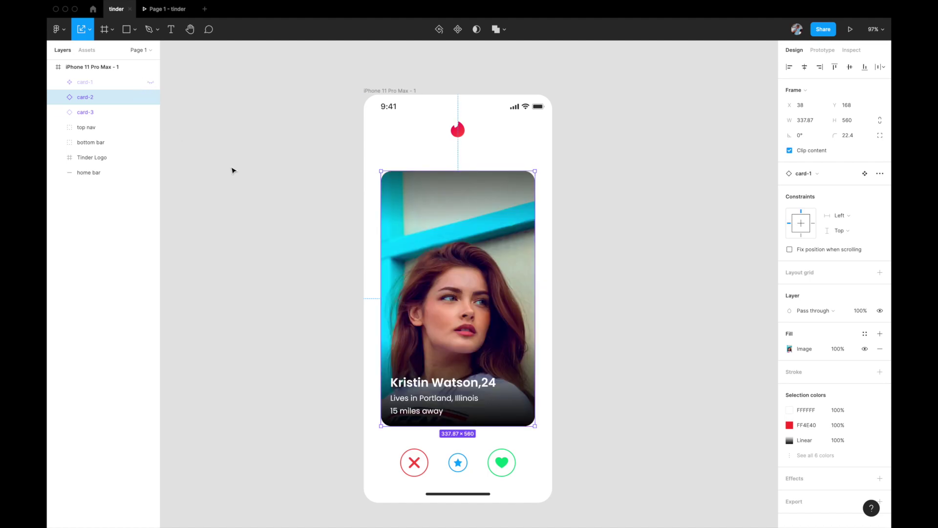
click(150, 82)
scroll(263, 146, down, 3)
click(263, 147)
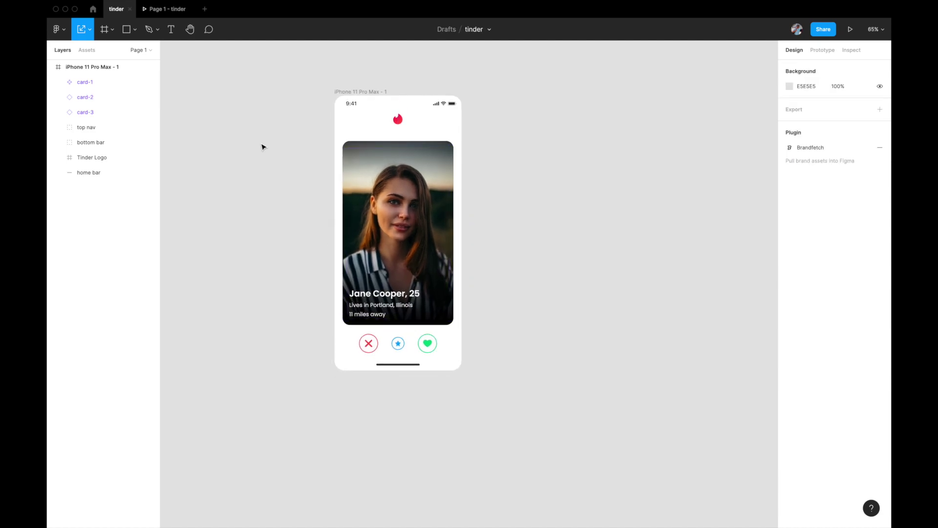
- Duplicate the iPhone 11 Pro Max - 1 frame and place the copy level to the right of the original
scroll(263, 146, up, 1)
click(369, 101)
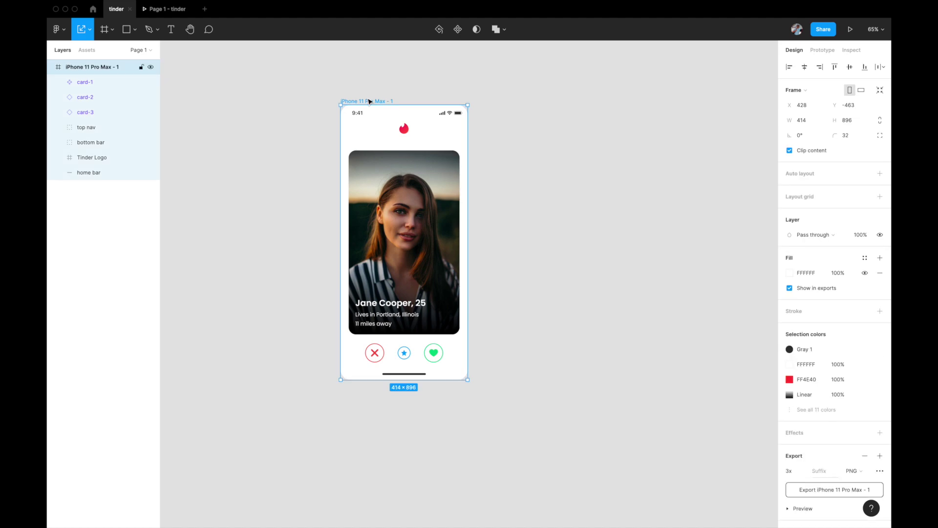
drag(376, 126, 573, 126)
drag(405, 141, 286, 122)
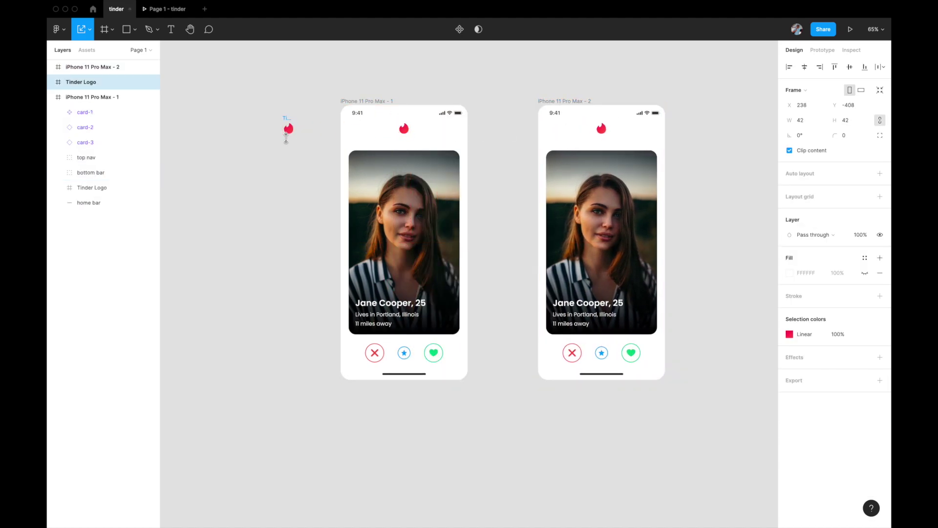
key(ctrl+z)
- Duplicate the original iPhone 11 Pro Max - 1 frame again and place this copy level to its left, at X -240
click(372, 103)
scroll(371, 101, left, 2)
scroll(381, 105, down, 3)
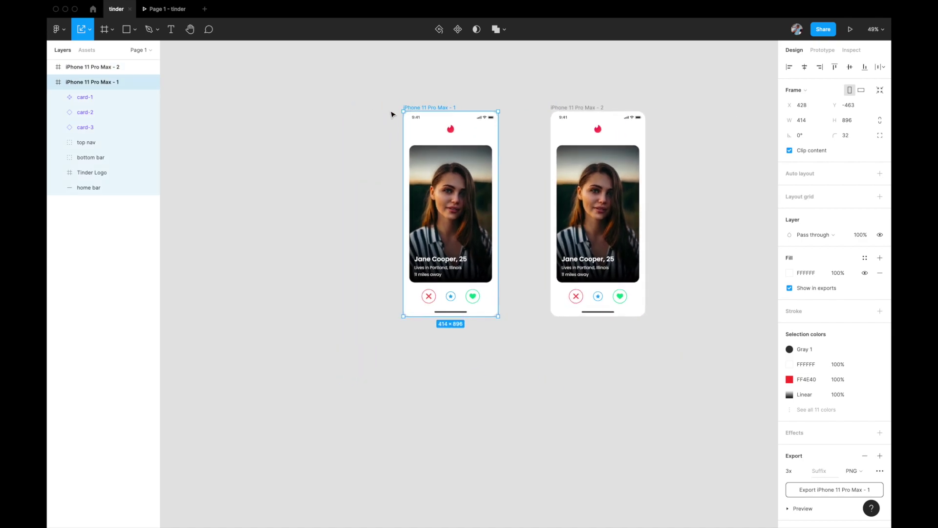
drag(417, 131, 230, 132)
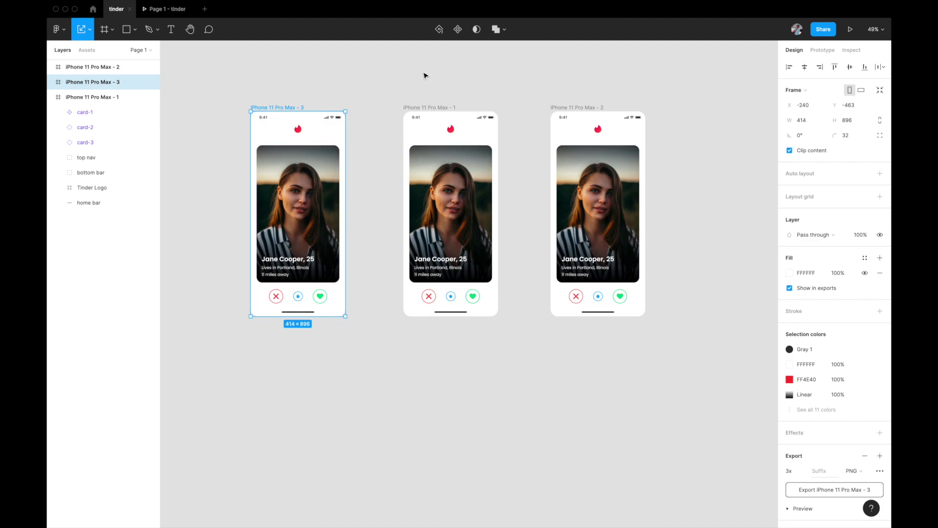
shift+click(574, 109)
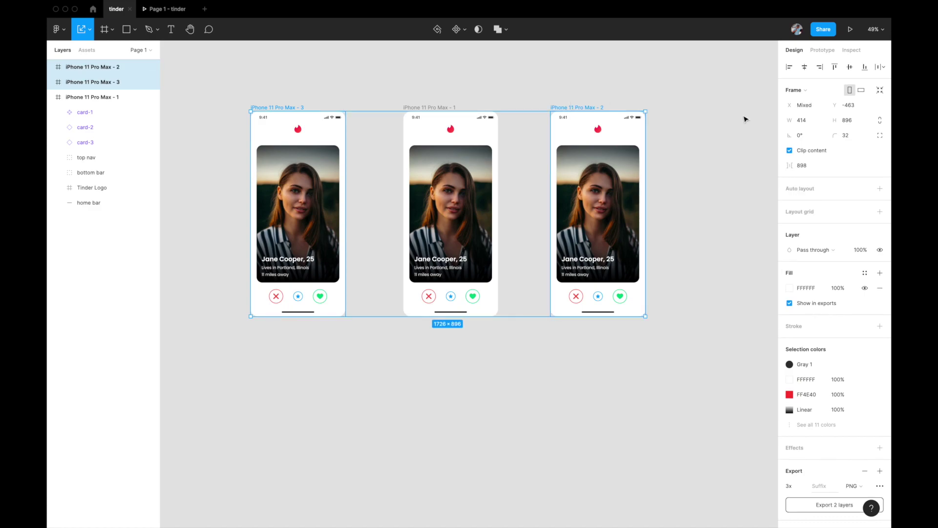
click(717, 210)
- Rotate card-1 in the iPhone 11 Pro Max - 2 frame to 20°
scroll(716, 208, up, 3)
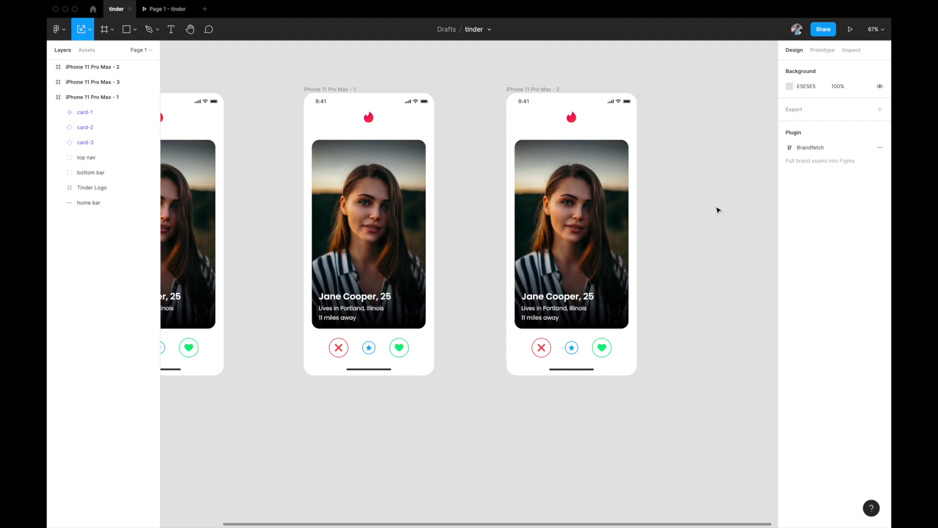
click(562, 219)
click(670, 177)
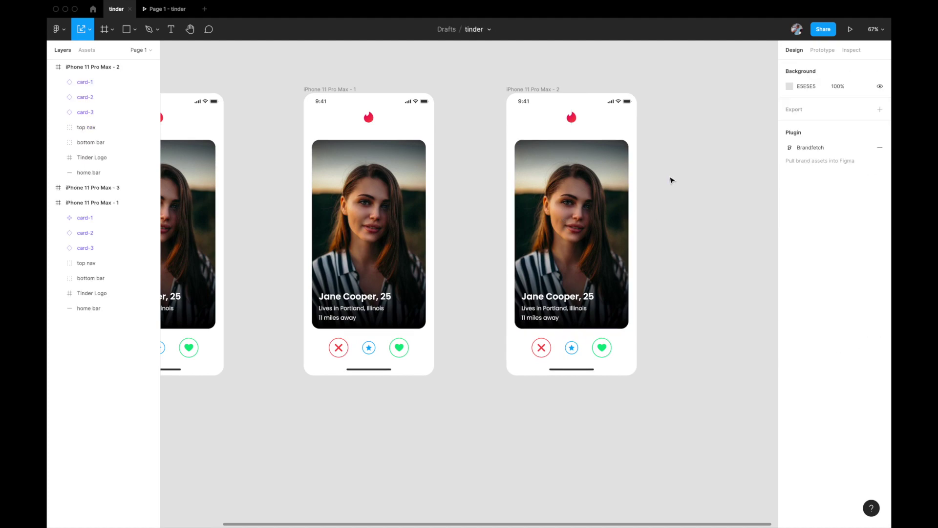
click(603, 200)
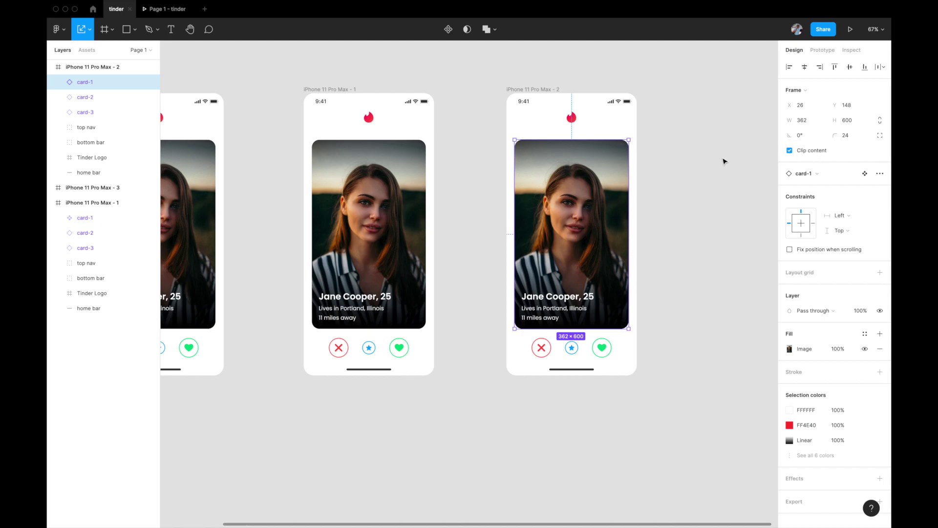
click(701, 157)
click(85, 82)
click(807, 137)
text(2)
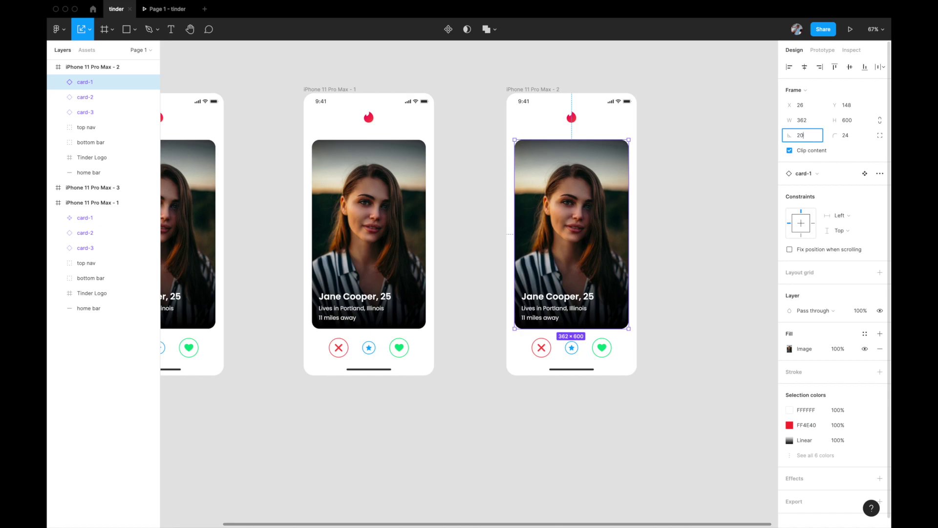
text(0)
key(Return)
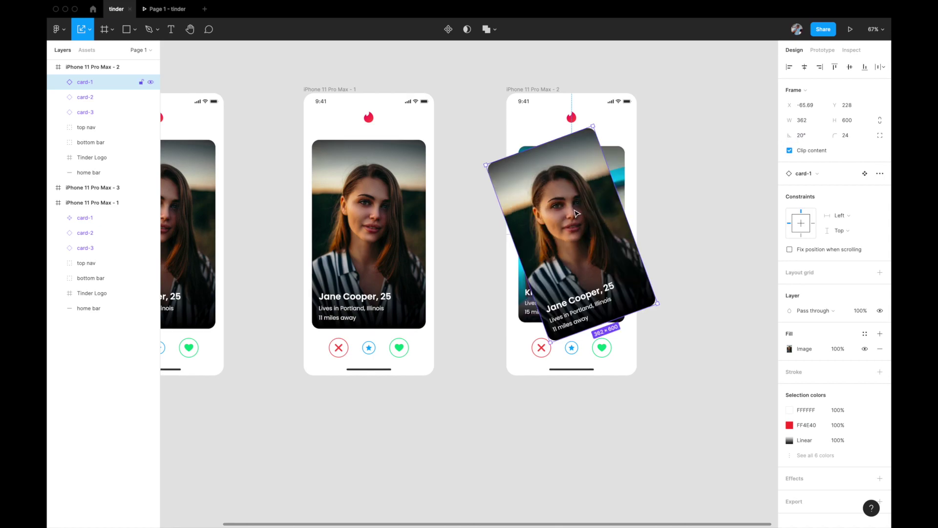
- Move the rotated card-1 horizontally out past the right edge of the iPhone 11 Pro Max - 2 frame, to X 424.31
key(shift+Right)
key(shift+Right)
key(shift+Right)
key(shift+Right)
key(shift+Right)
key(shift+Right)
key(shift+Right)
key(shift+Right)
key(shift+Right)
key(shift+Right)
key(shift+Right)
key(shift+Right)
key(shift+Right)
key(shift+Right)
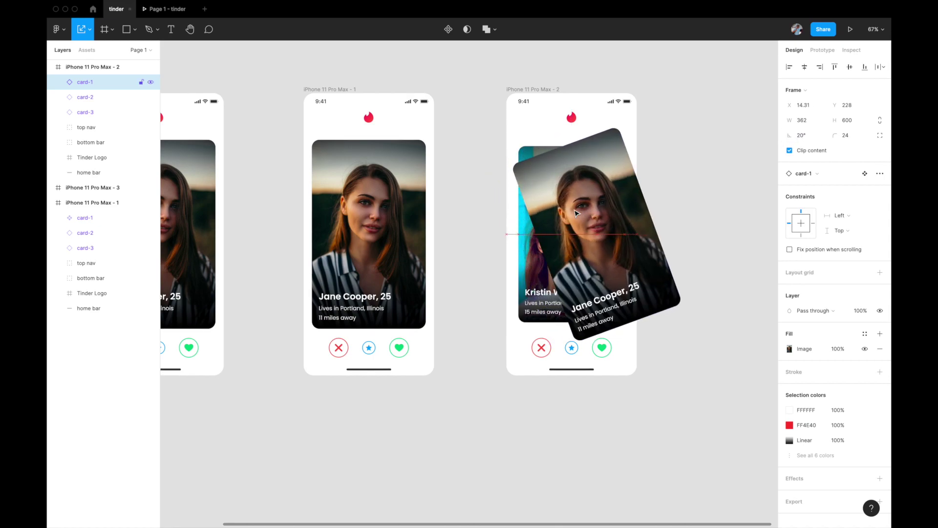
key(shift+Right)
key(shift+Right)
key(shift+Right)
key(shift+Right)
key(shift+Right)
key(shift+Right)
key(shift+Right)
key(shift+Right)
key(shift+Right)
key(shift+Right)
key(shift+Right)
key(shift+Right)
key(shift+Right)
key(shift+Right)
key(shift+Right)
key(shift+Right)
key(shift+Right)
key(shift+Right)
key(shift+Right)
key(shift+Right)
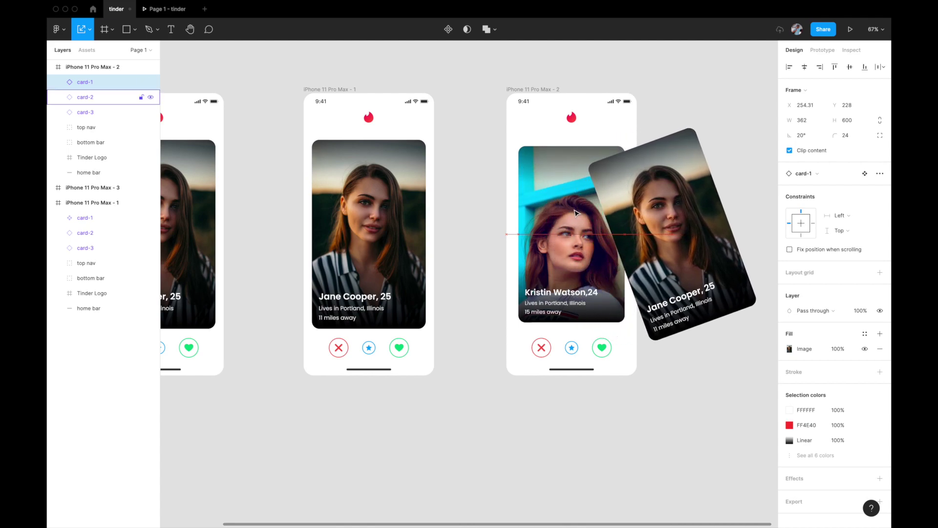
key(shift+Right)
key(shift+Right)
key(shift+Right)
key(shift+Right)
key(shift+Right)
key(shift+Right)
key(shift+Right)
key(shift+Right)
key(shift+Right)
key(shift+Right)
key(shift+Right)
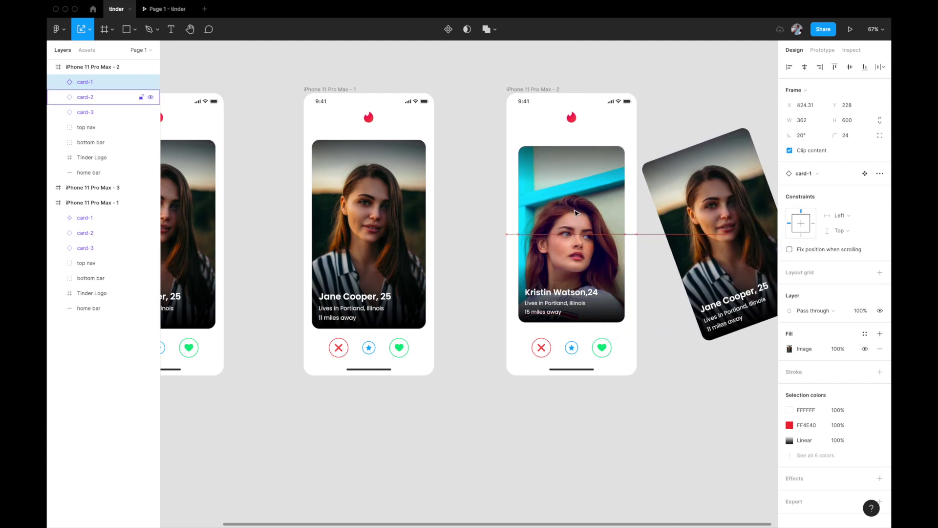
- Raise the rotated card-1 beside the iPhone 11 Pro Max - 2 frame to Y 128
scroll(494, 235, down, 2)
scroll(492, 235, up, 4)
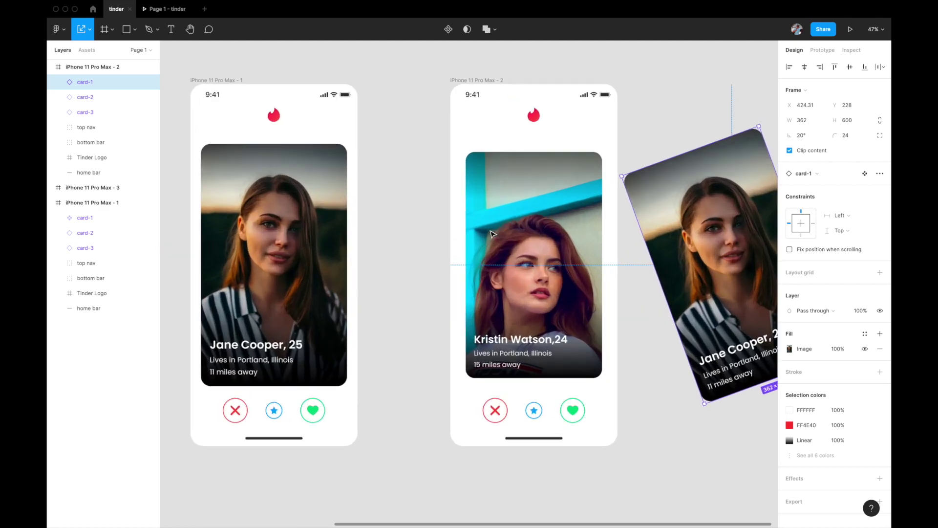
scroll(491, 234, right, 2)
key(shift+Up)
key(shift+Up)
key(shift+Up)
key(shift+Up)
key(shift+Up)
key(shift+Up)
key(shift+Up)
key(shift+Up)
key(shift+Up)
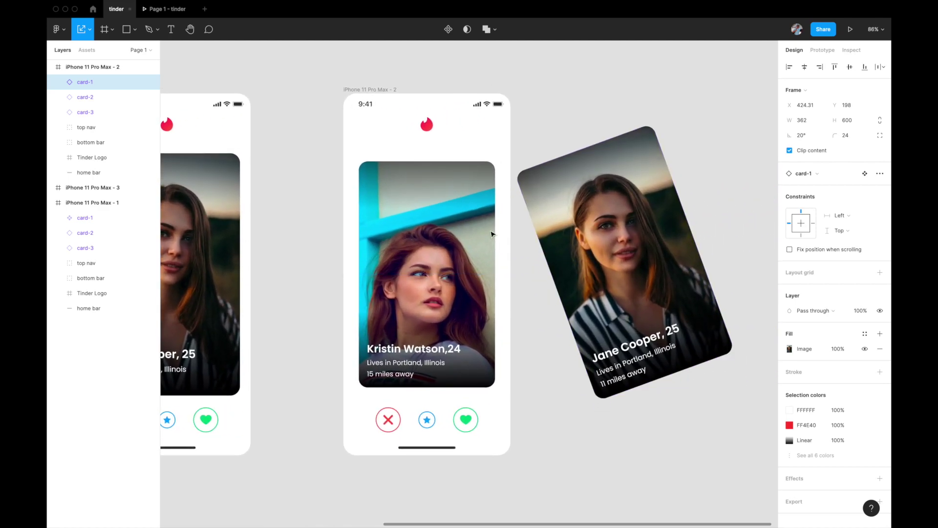
key(shift+Up)
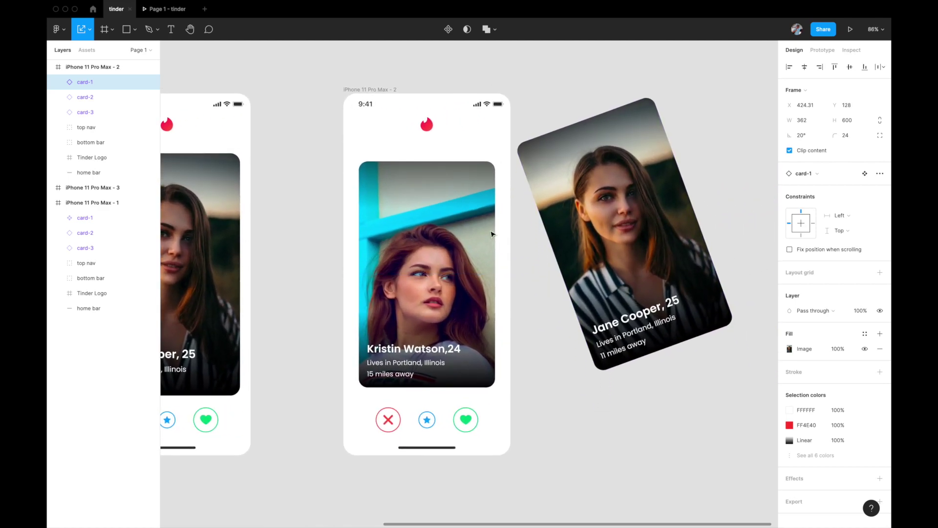
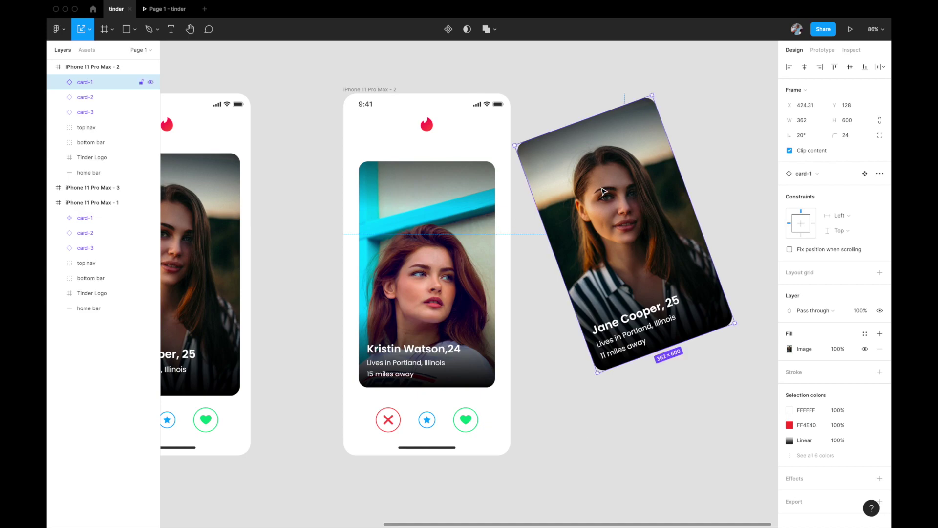
- Raise the opacity of the LIKE TAG inside the rotated card-1 of iPhone 11 Pro Max - 2 so the tag shows
double_click(582, 170)
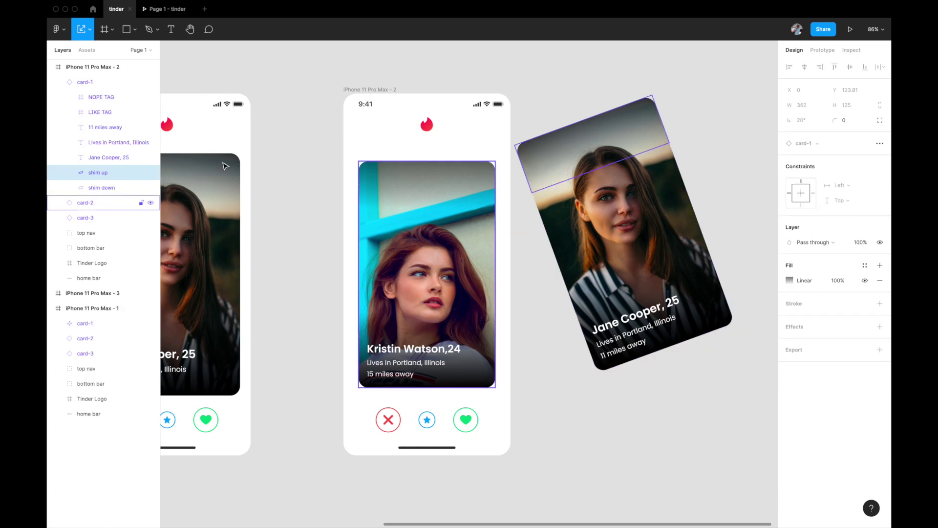
click(103, 98)
click(104, 112)
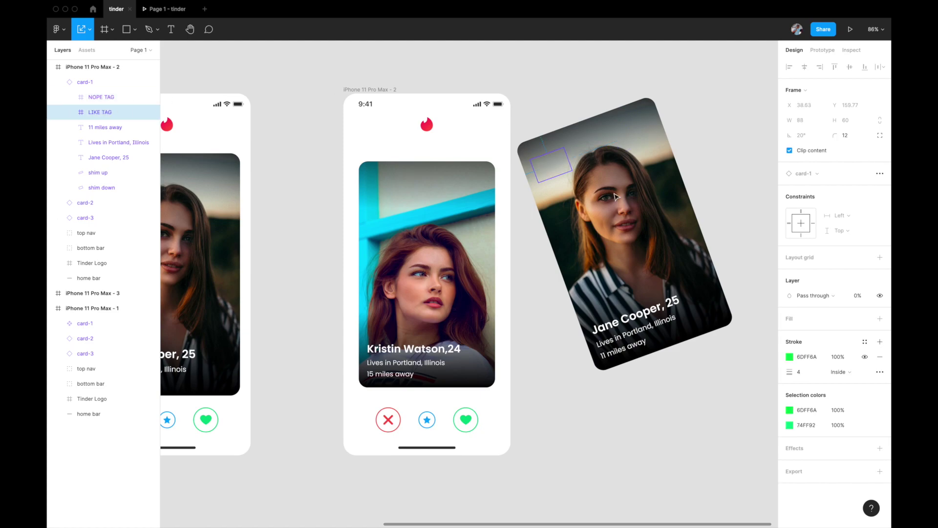
click(858, 296)
key(Return)
click(642, 415)
- Rotate card-1 in the iPhone 11 Pro Max - 3 frame to -20°
scroll(642, 415, down, 5)
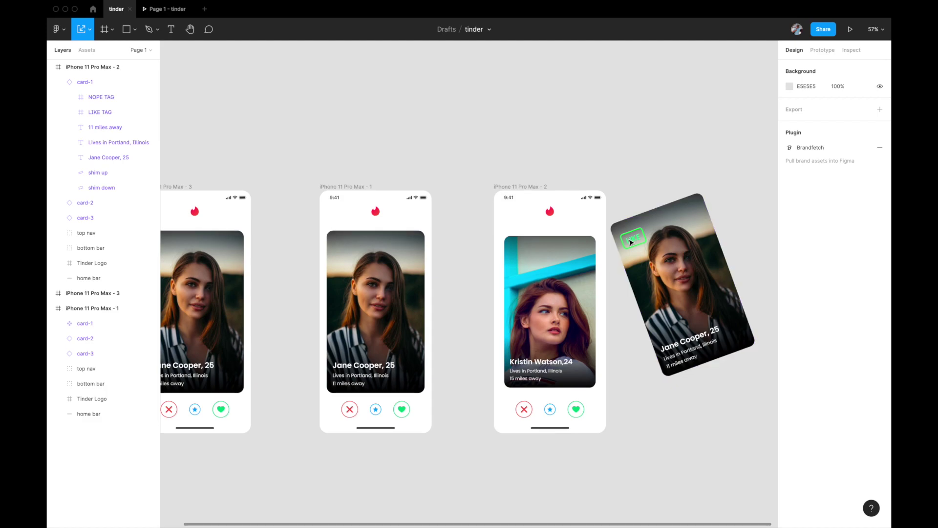
scroll(631, 242, down, 2)
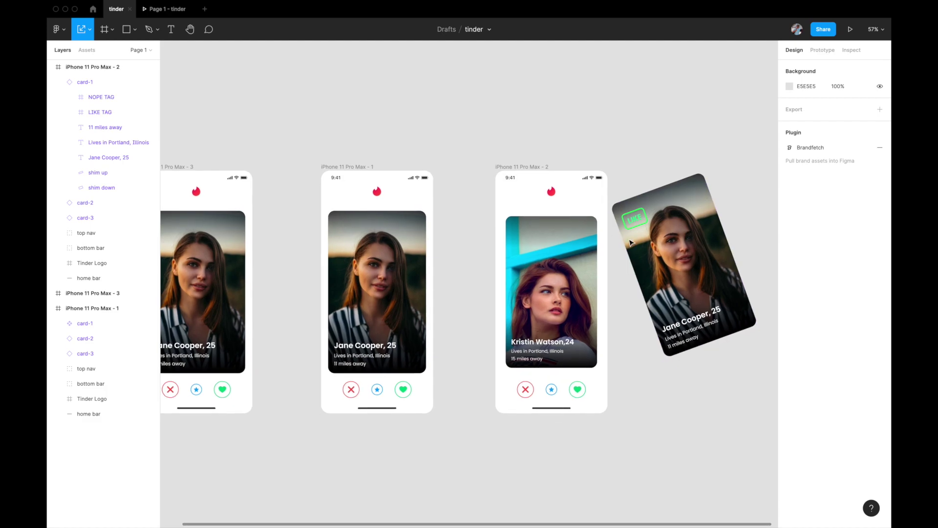
scroll(631, 242, left, 3)
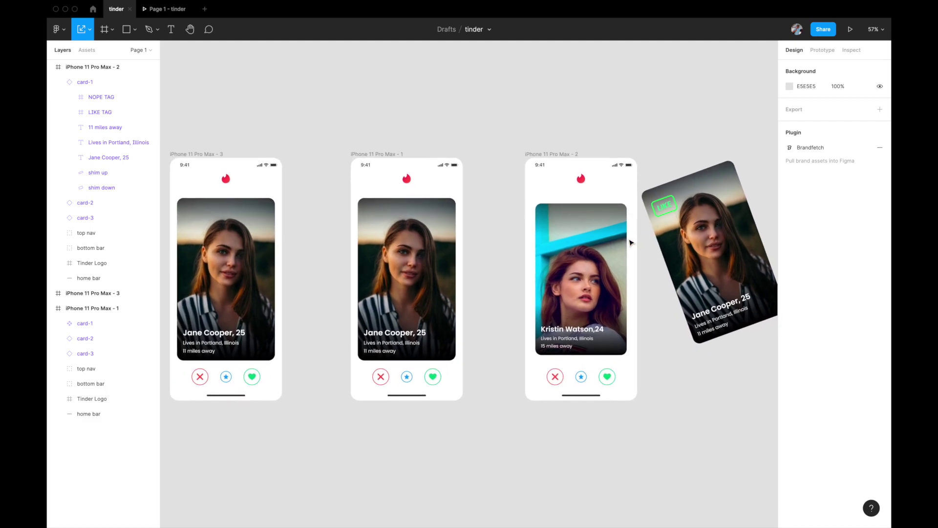
scroll(452, 266, left, 4)
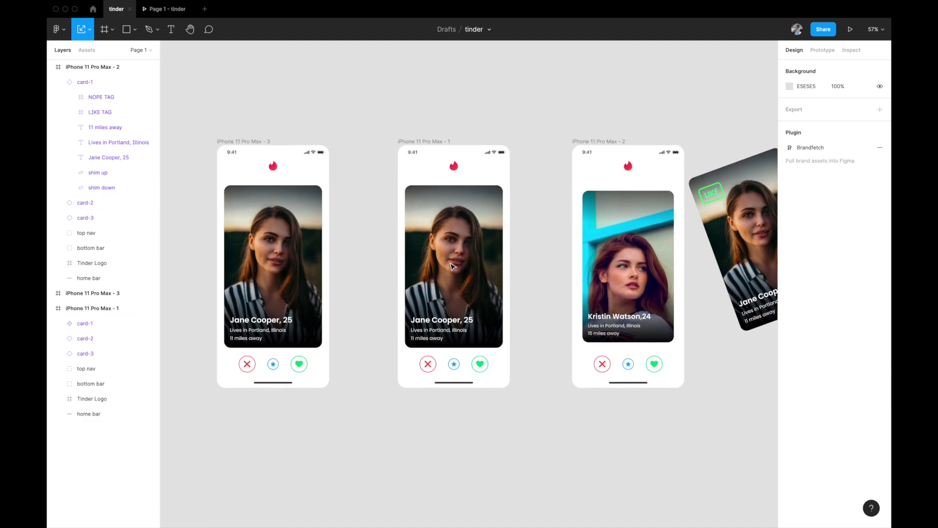
scroll(452, 266, down, 3)
click(303, 265)
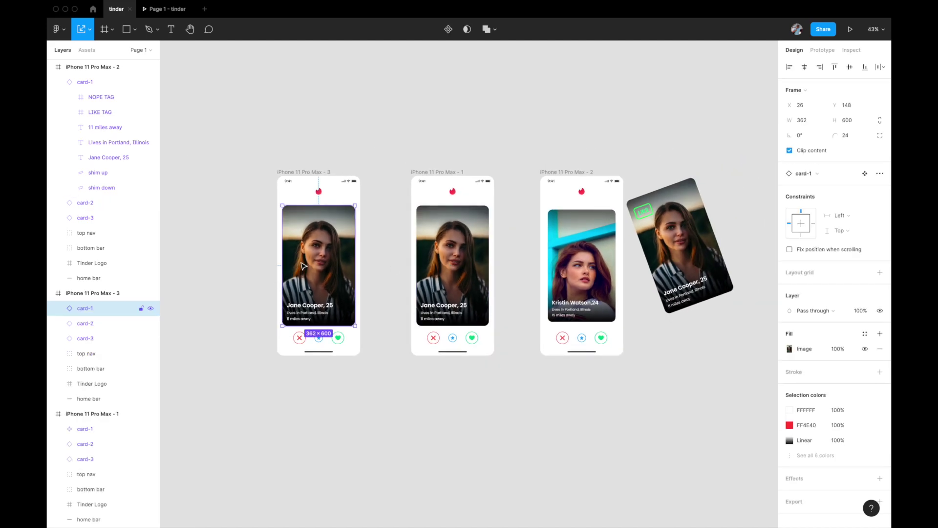
scroll(303, 265, up, 3)
click(801, 137)
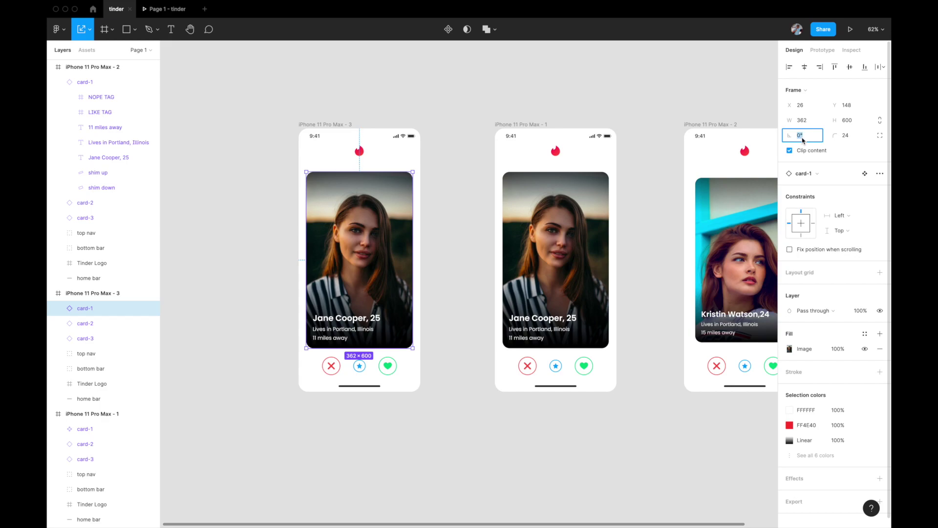
text(-20)
key(Return)
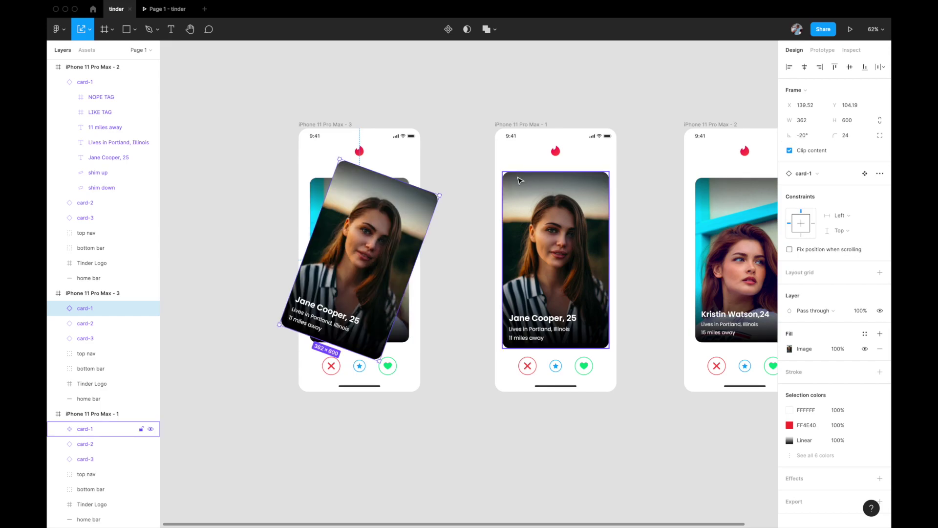
- Move the rotated card-1 of the iPhone 11 Pro Max - 3 frame horizontally out past the frame's left edge, to X -350.48
scroll(519, 181, left, 3)
key(shift+Left)
key(shift+Left)
key(shift+Left)
key(shift+Left)
key(shift+Left)
key(shift+Left)
key(shift+Left)
key(shift+Left)
key(shift+Left)
key(shift+Left)
key(shift+Left)
key(shift+Left)
key(shift+Left)
key(shift+Left)
key(shift+Left)
key(shift+Left)
key(shift+Left)
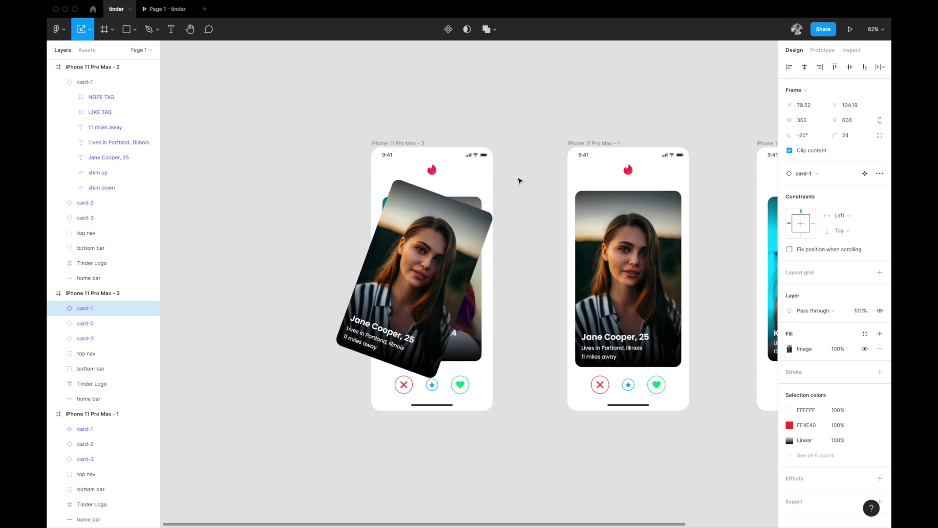
key(shift+Left)
key(shift+Left)
key(shift+Left)
key(shift+Left)
key(shift+Left)
key(shift+Left)
key(shift+Left)
key(shift+Left)
key(shift+Left)
key(shift+Left)
key(shift+Left)
key(shift+Left)
key(shift+Left)
key(shift+Left)
key(shift+Left)
key(shift+Left)
key(shift+Left)
key(shift+Left)
key(shift+Left)
key(shift+Left)
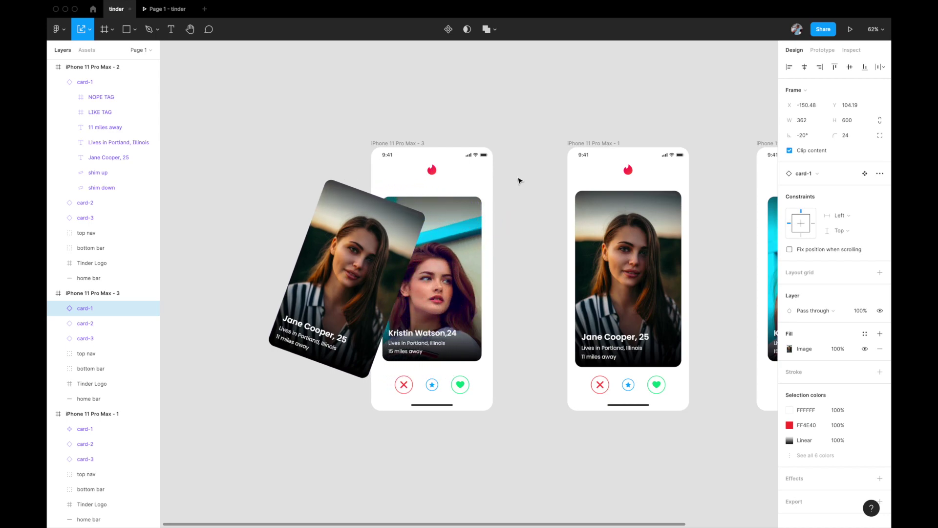
key(shift+Left)
key(shift+Left)
key(shift+Left)
key(shift+Left)
key(shift+Left)
key(shift+Left)
key(shift+Left)
key(shift+Left)
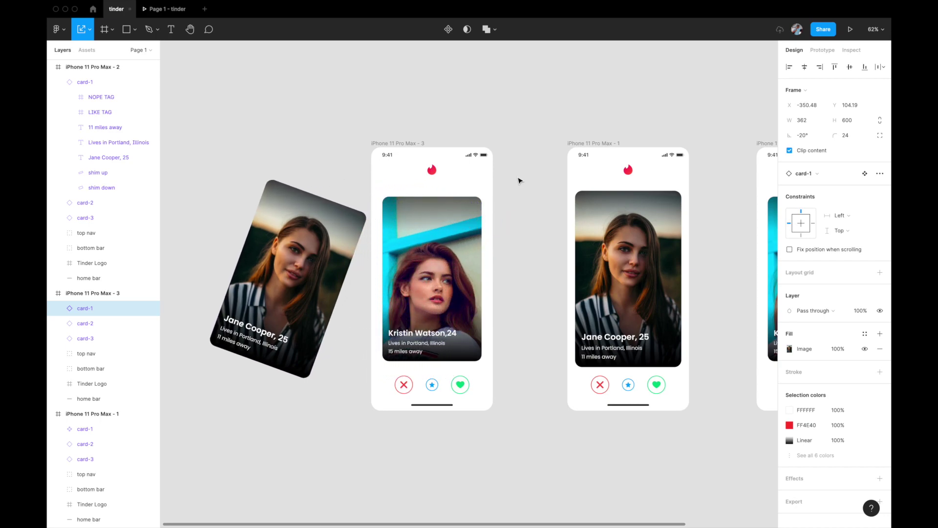
- Raise the rotated card-1 beside the iPhone 11 Pro Max - 3 frame to Y 14.19
key(shift+Up)
key(shift+Up)
key(shift+Up)
key(shift+Up)
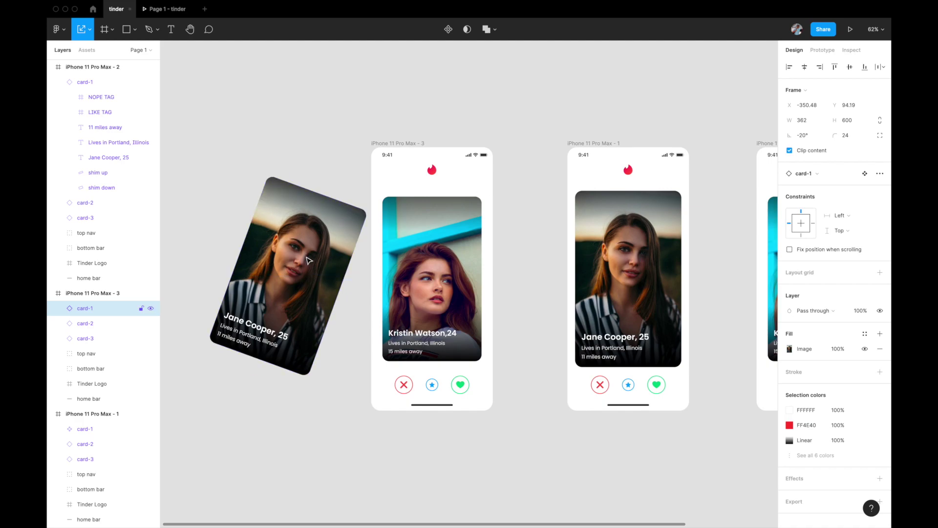
key(shift+Up)
key(shift+Up)
key(shift+Up)
key(shift+Up)
key(shift+Up)
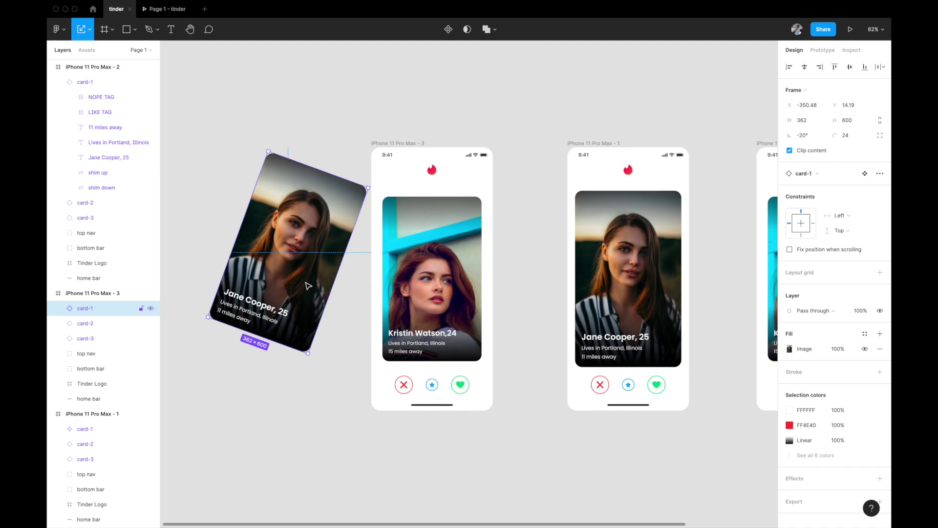
- Set the NOPE TAG's opacity to 100% inside the rotated card-1 of iPhone 11 Pro Max - 3 and deselect it
scroll(303, 263, down, 5)
scroll(289, 245, up, 4)
double_click(282, 229)
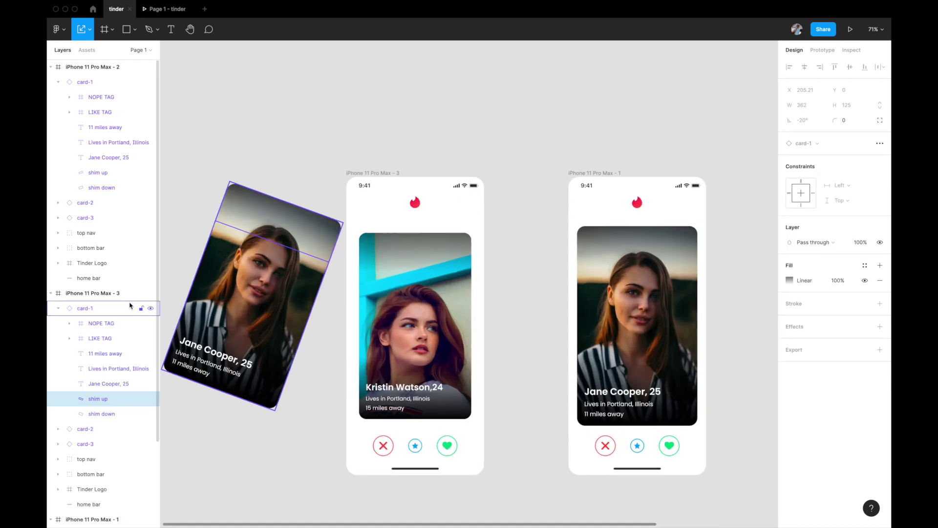
click(101, 323)
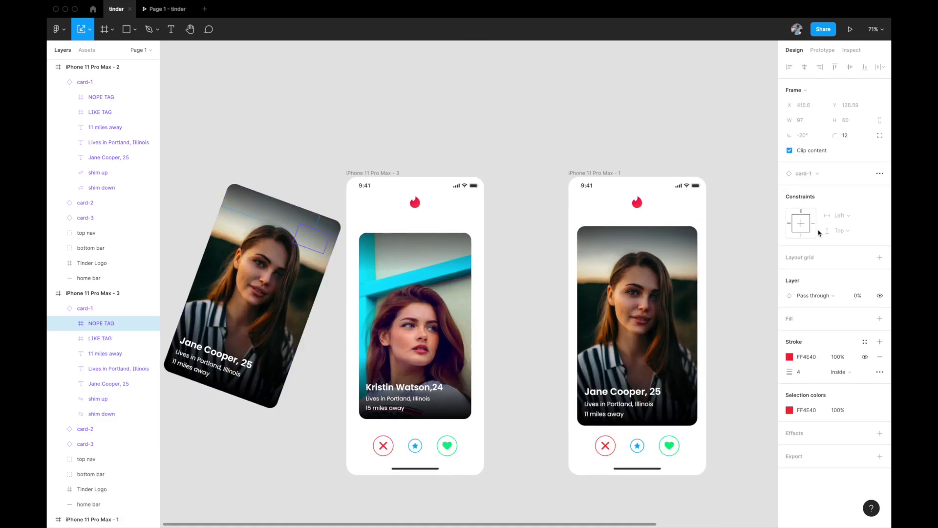
click(856, 296)
key(Return)
scroll(728, 340, down, 5)
scroll(635, 294, right, 4)
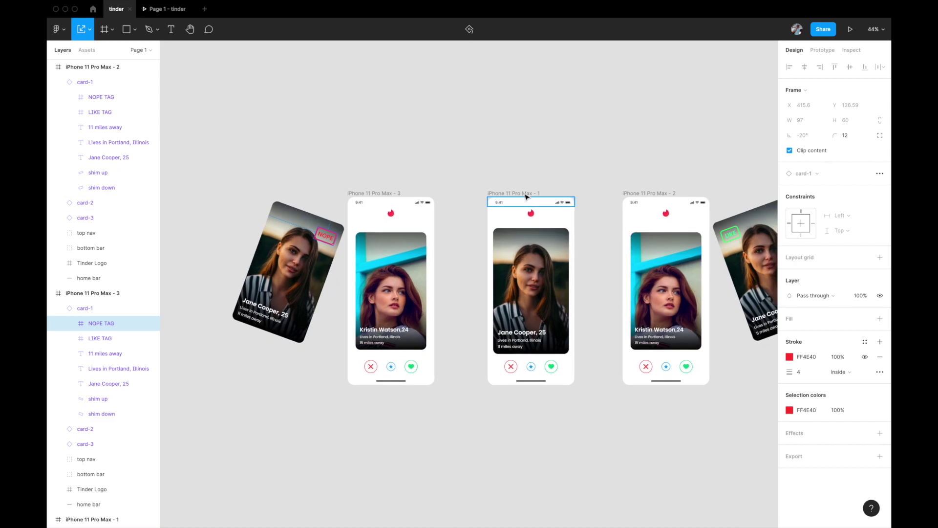
click(526, 189)
scroll(613, 201, right, 3)
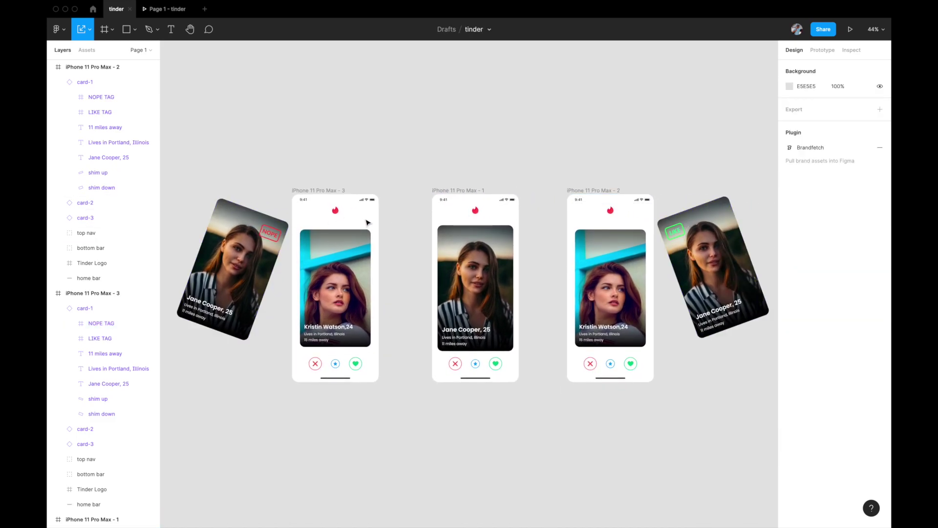
- Turn Clip content on and off again for the iPhone 11 Pro Max - 3 and iPhone 11 Pro Max - 2 frames
click(333, 193)
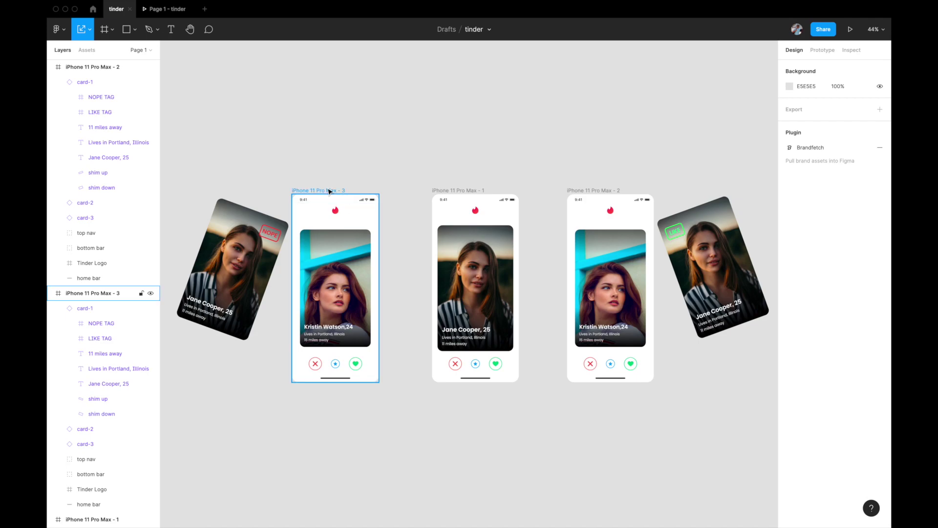
shift+click(593, 191)
click(790, 151)
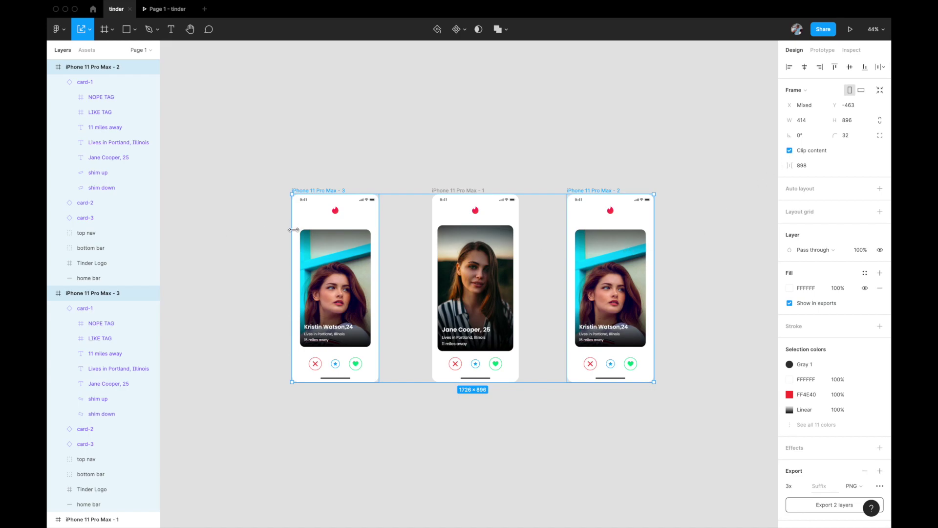
ctrl+scroll(293, 230, up, 3)
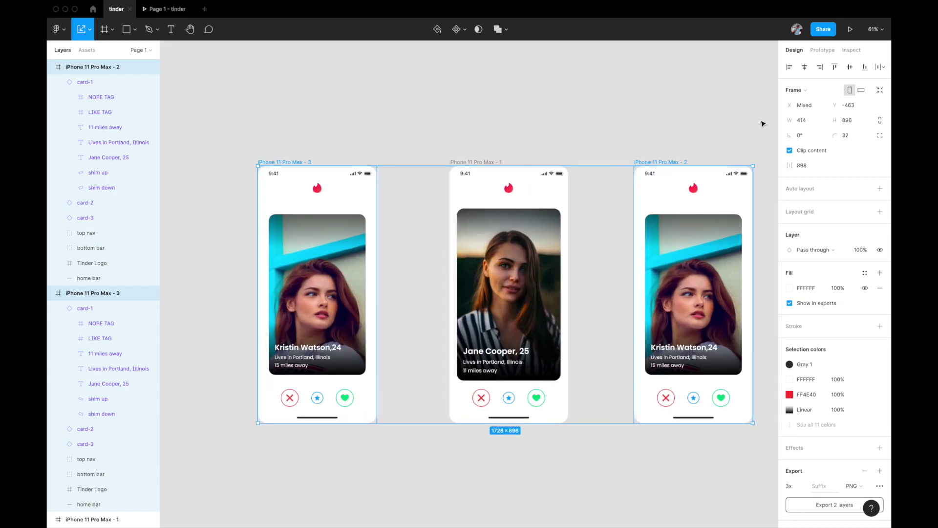
click(789, 150)
scroll(589, 251, down, 3)
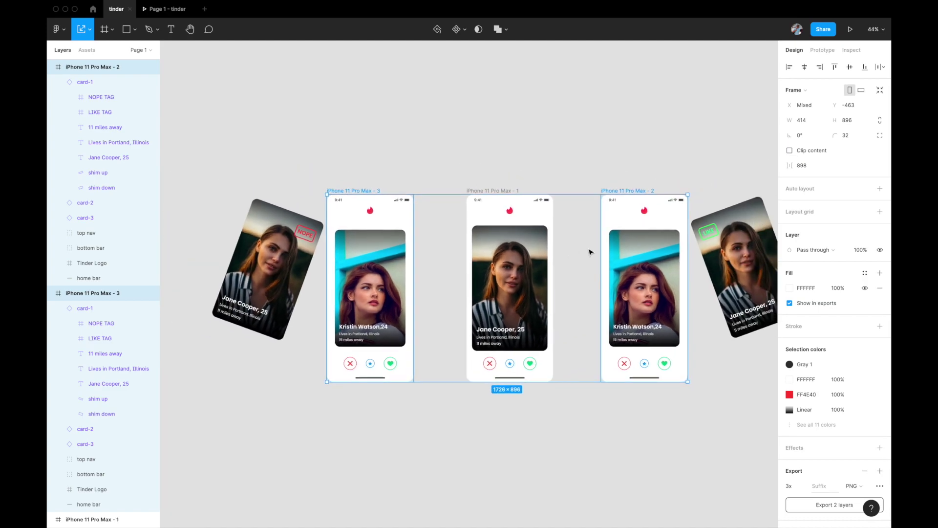
- Constrain the proportions of card-2 in both the iPhone 11 Pro Max - 2 and iPhone 11 Pro Max - 3 frames
ctrl+scroll(589, 251, up, 4)
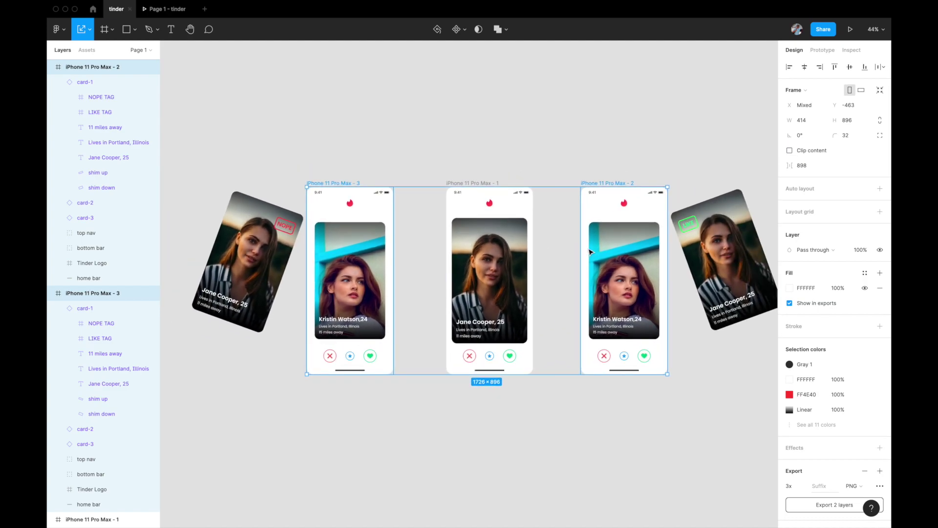
super+click(595, 240)
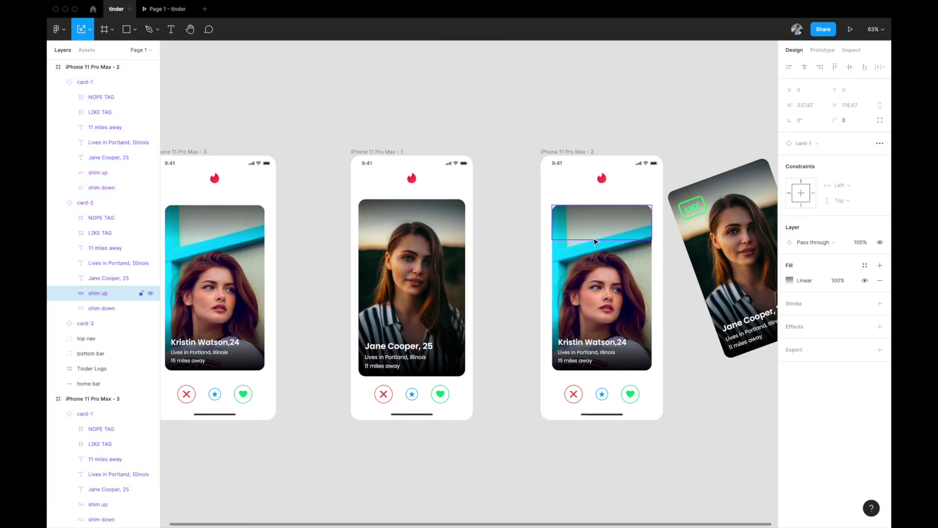
click(525, 171)
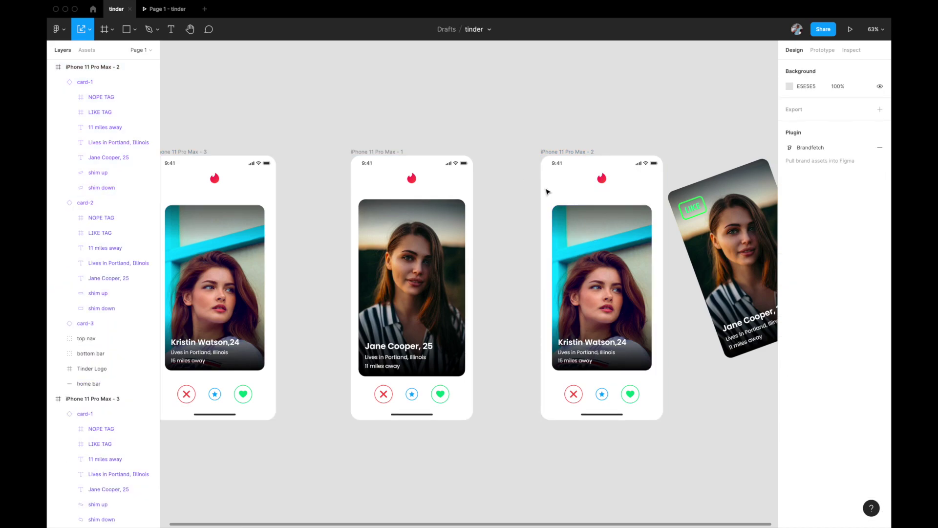
click(570, 226)
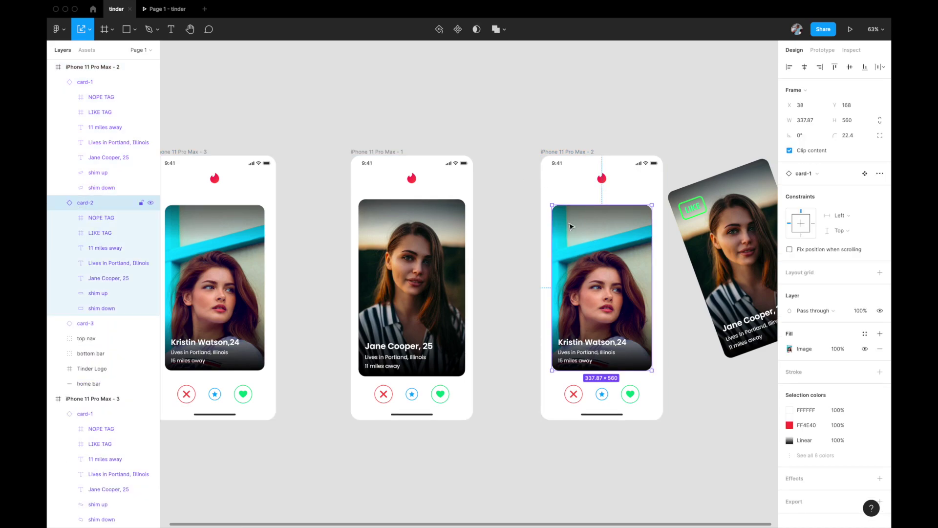
scroll(571, 226, left, 3)
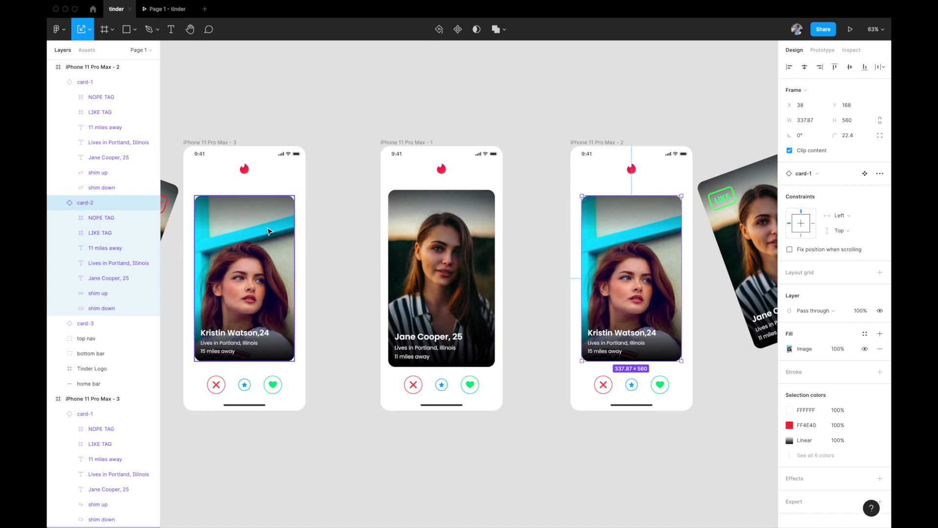
shift+click(268, 231)
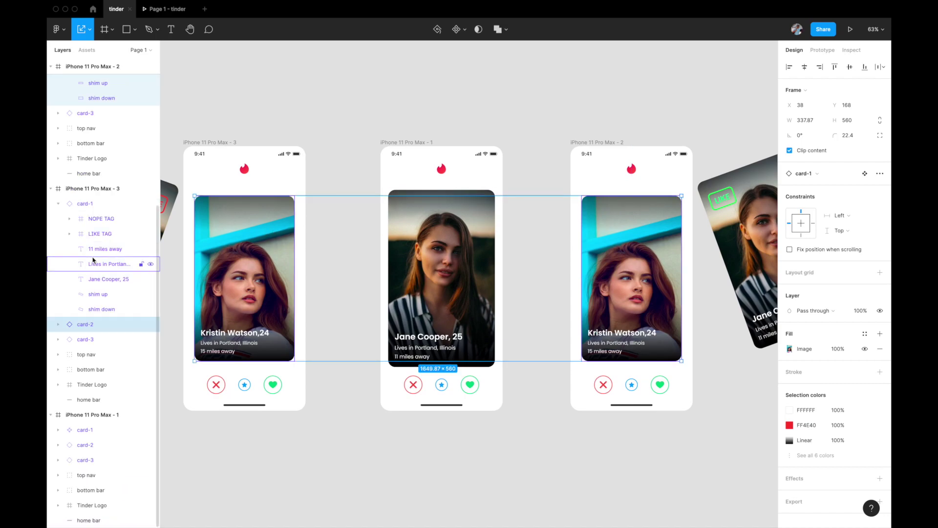
scroll(125, 261, up, 3)
click(58, 103)
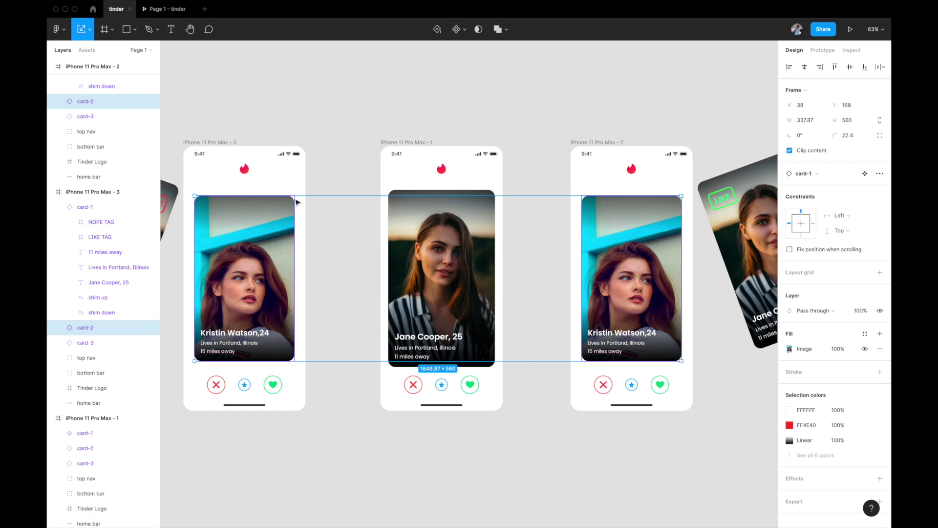
click(880, 121)
scroll(637, 273, right, 2)
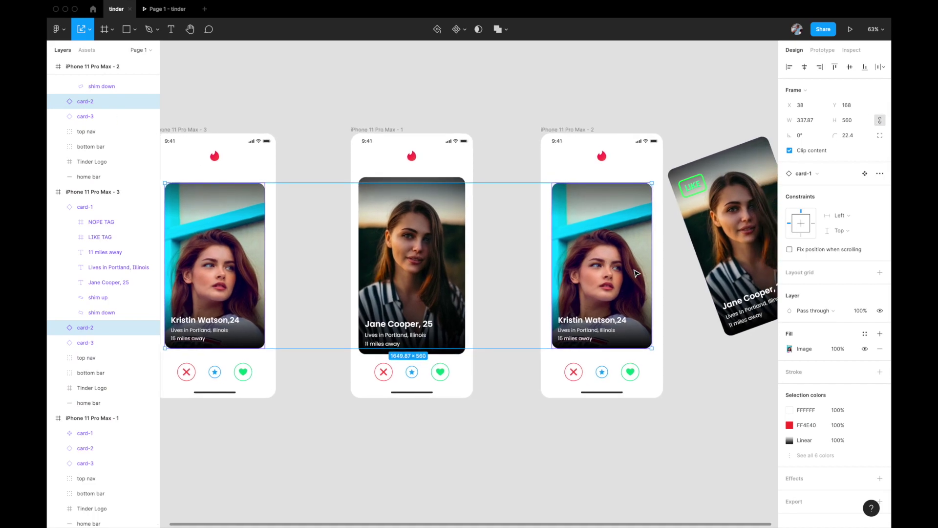
- Scale card-2 in the iPhone 11 Pro Max - 2 frame up proportionally to about 359 × 595 with the Scale tool
click(645, 104)
click(620, 201)
scroll(620, 201, right, 1)
scroll(620, 200, right, 1)
scroll(621, 200, down, 1)
key(k)
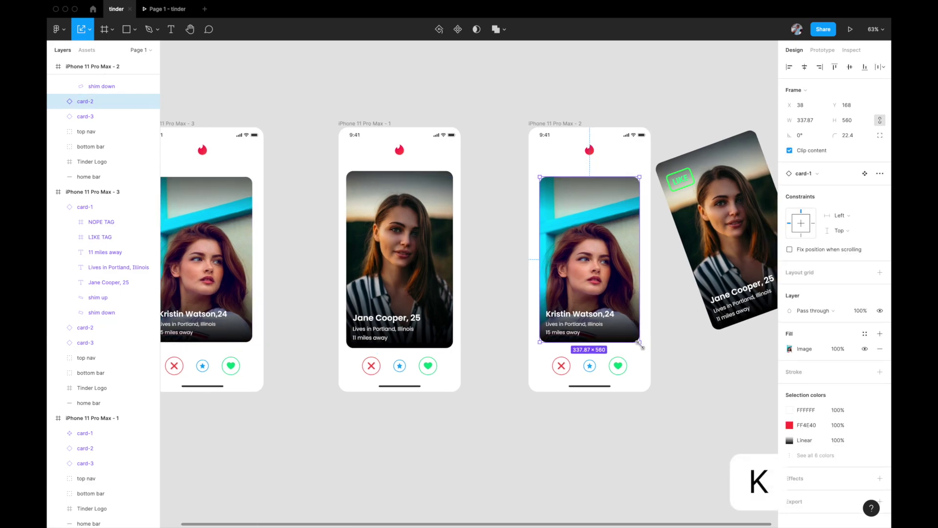
scroll(640, 344, up, 3)
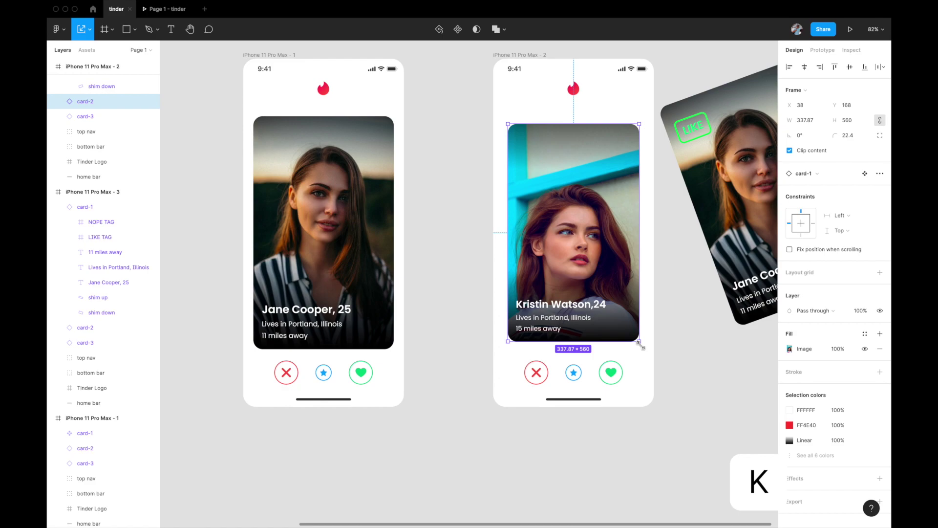
drag(640, 345, 650, 358)
key(ctrl+z)
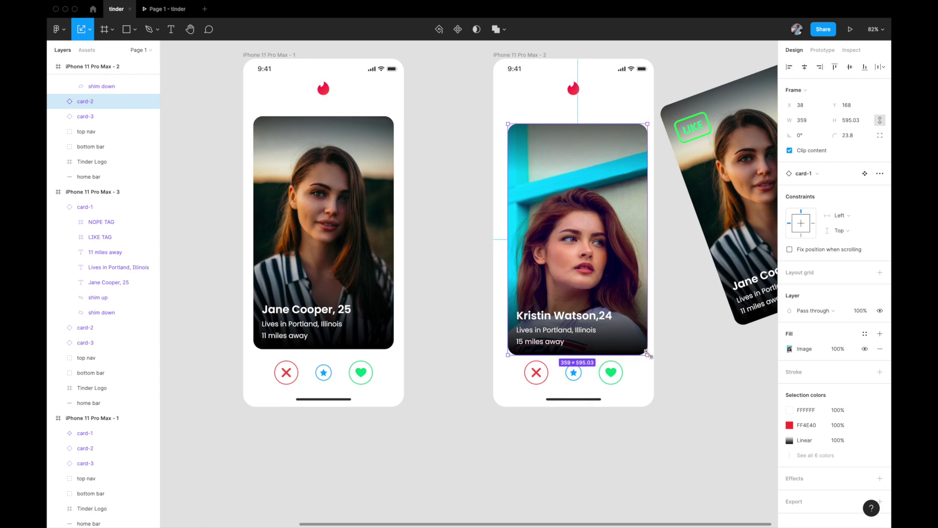
- Center card-2 horizontally within the iPhone 11 Pro Max - 3 frame
scroll(520, 119, up, 5)
scroll(390, 227, down, 5)
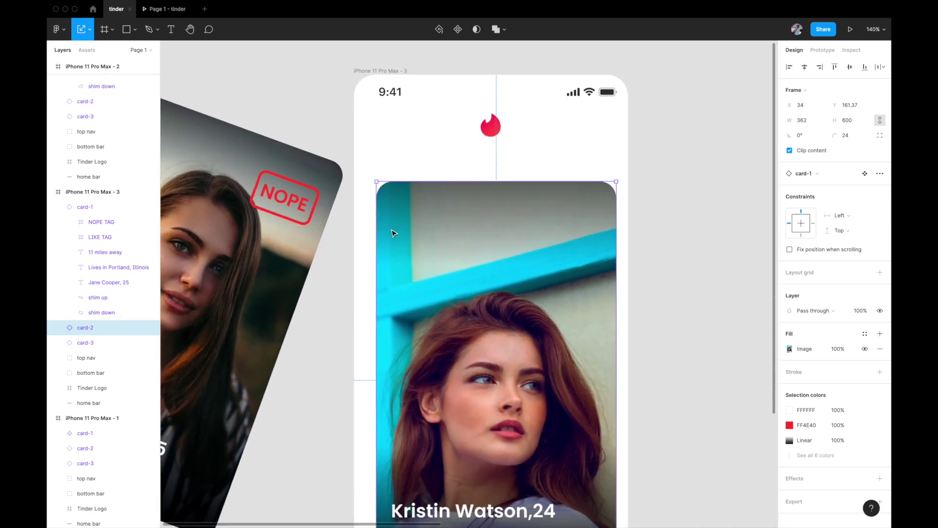
click(805, 67)
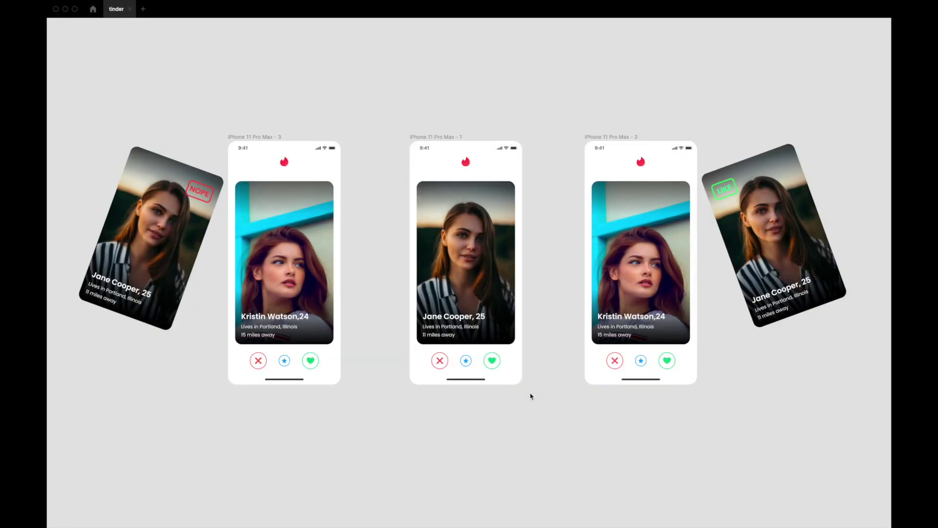
- Show the hidden interface again and open the prototype settings of the iPhone 11 Pro Max - 1 frame
key(super+backslash)
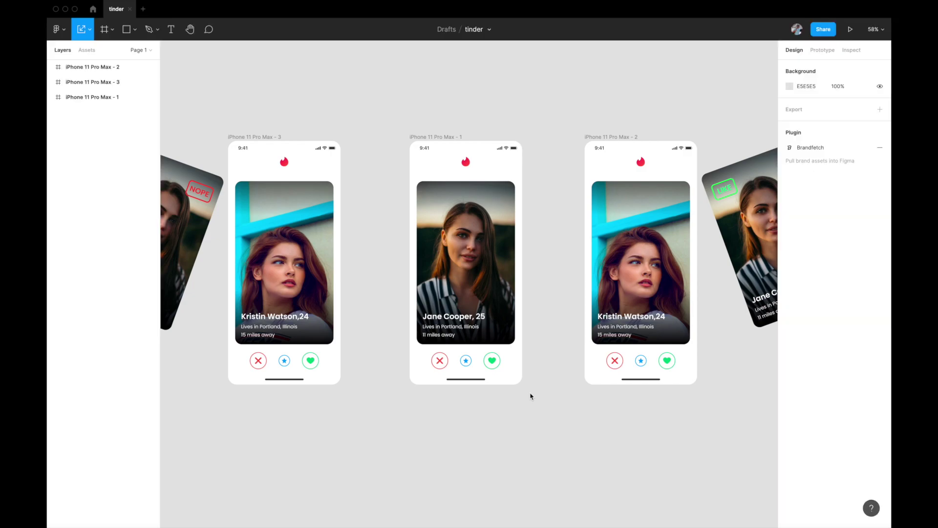
scroll(531, 396, right, 2)
click(434, 131)
click(817, 51)
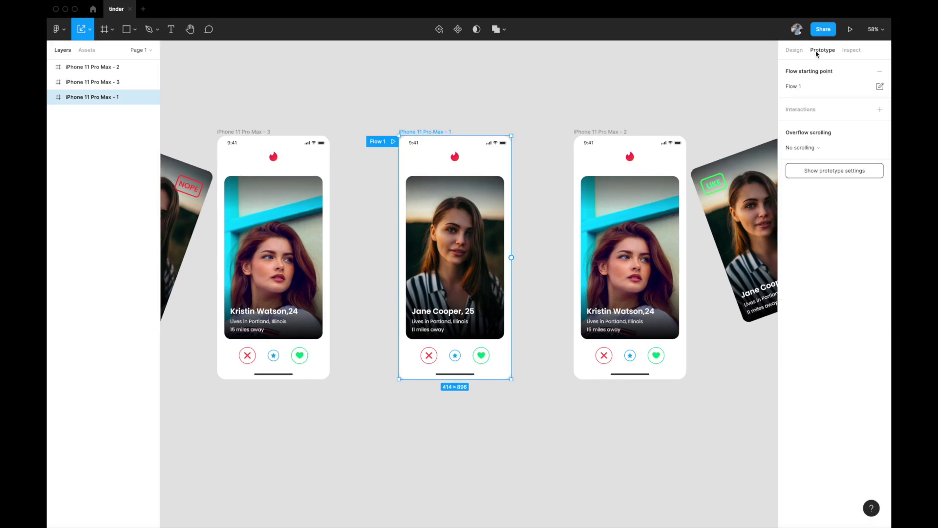
- Connect card-1 in the iPhone 11 Pro Max - 1 frame to the iPhone 11 Pro Max - 2 frame with a prototype interaction
scroll(539, 250, right, 2)
scroll(539, 251, down, 2)
click(463, 238)
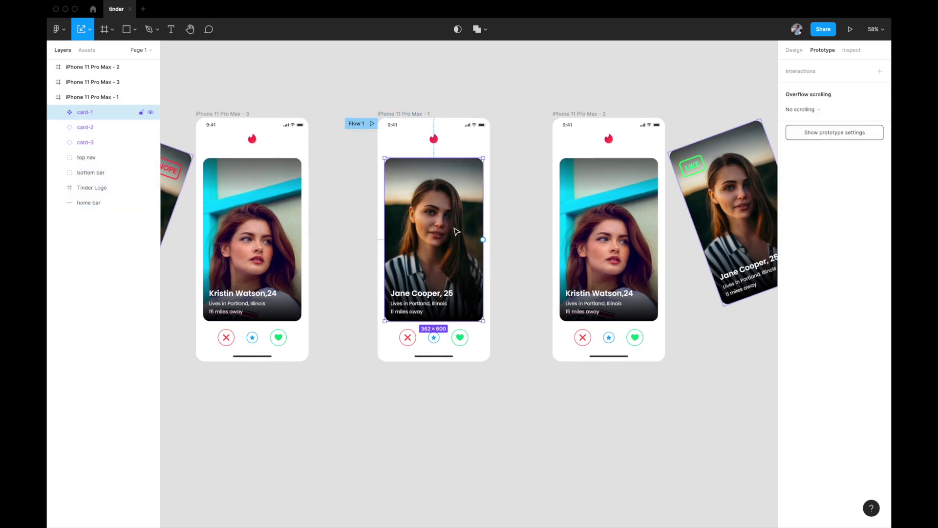
scroll(462, 235, right, 2)
scroll(462, 234, down, 1)
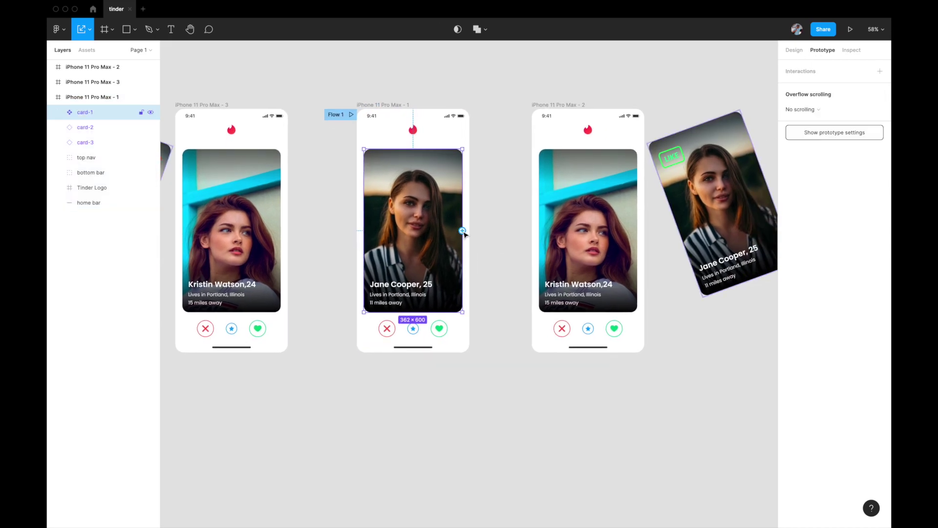
drag(462, 230, 539, 240)
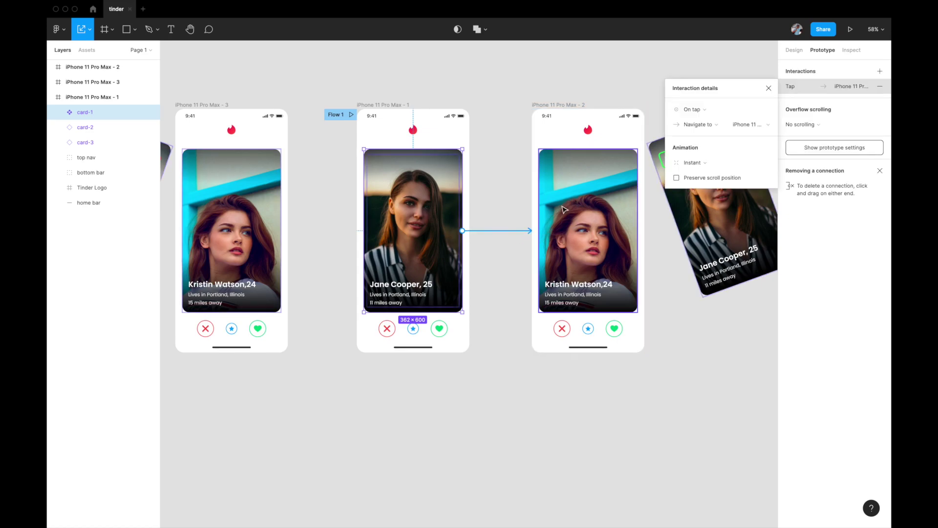
- Set the trigger of card-1's interaction to On drag and close the interaction details
click(702, 110)
click(700, 122)
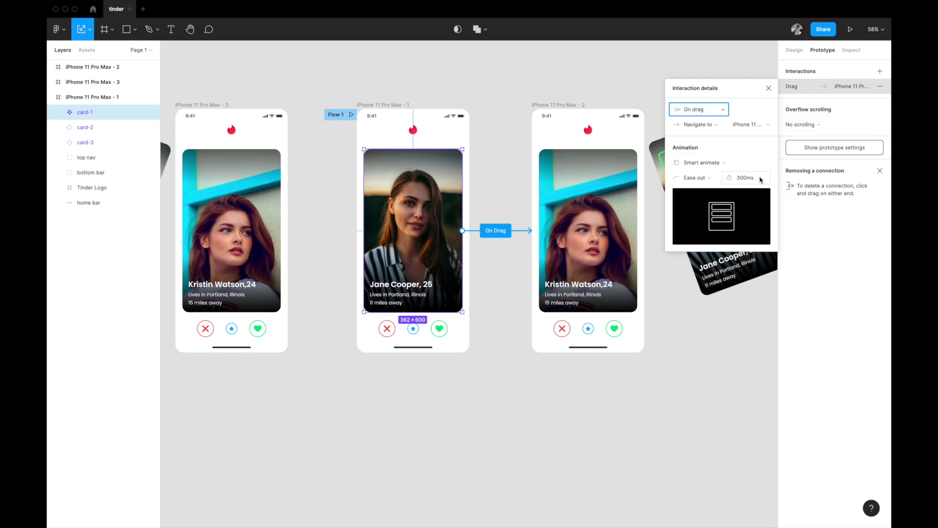
click(769, 88)
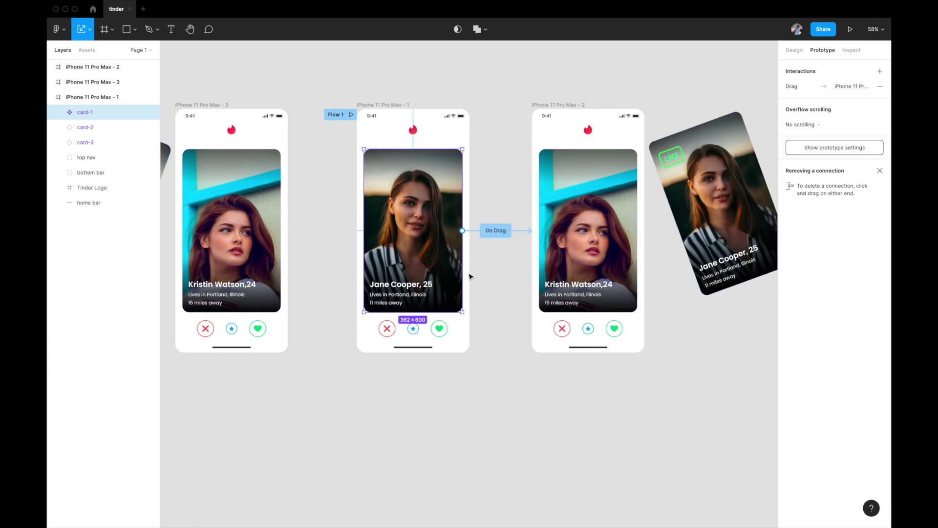
scroll(470, 274, up, 3)
scroll(550, 257, up, 5)
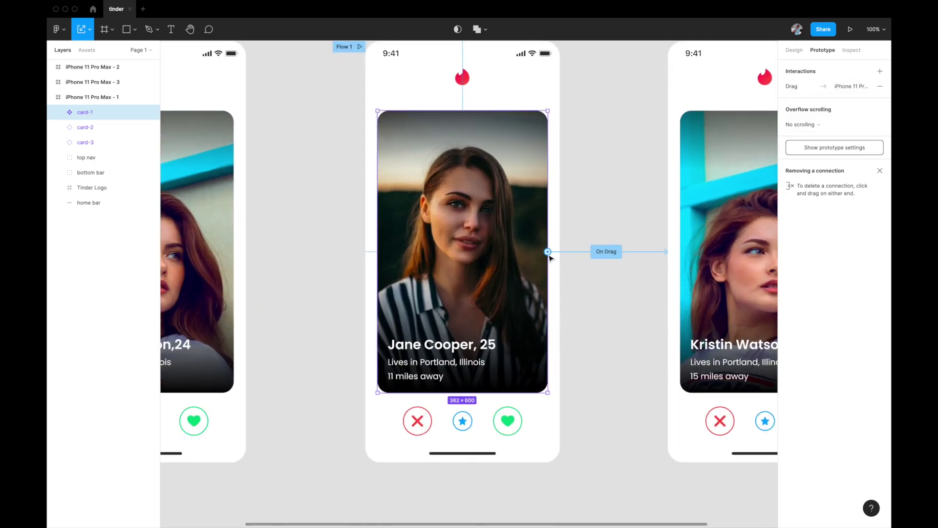
scroll(550, 255, down, 2)
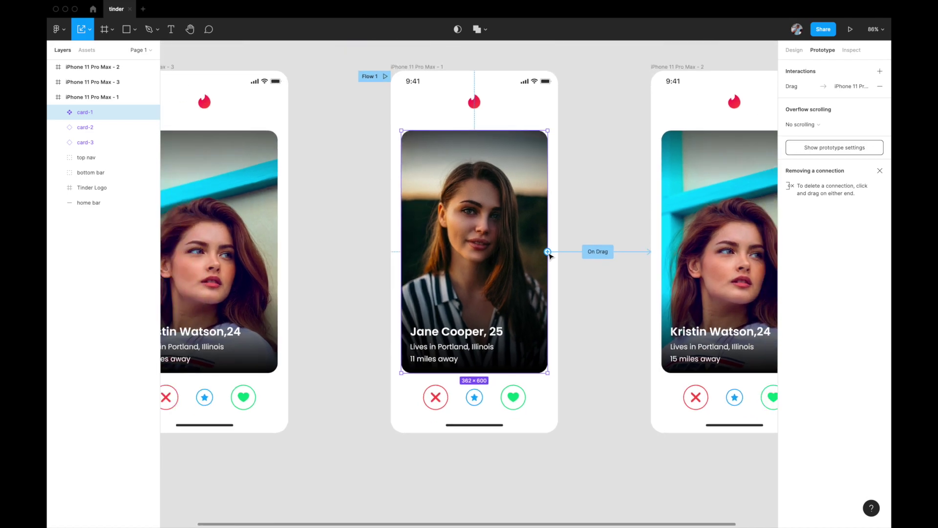
- Connect card-1 in the iPhone 11 Pro Max - 1 frame to the iPhone 11 Pro Max - 3 frame with an On drag interaction
drag(548, 252, 291, 247)
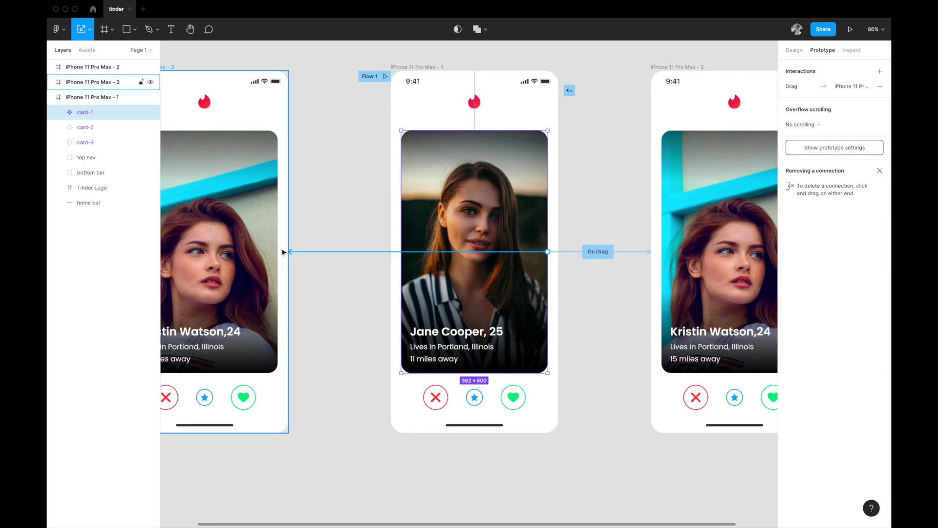
scroll(294, 252, down, 2)
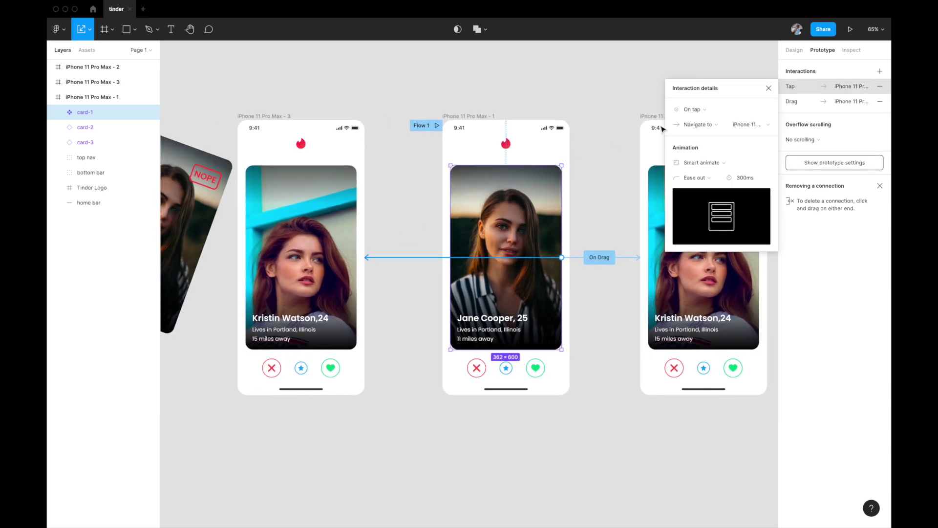
click(713, 109)
click(703, 120)
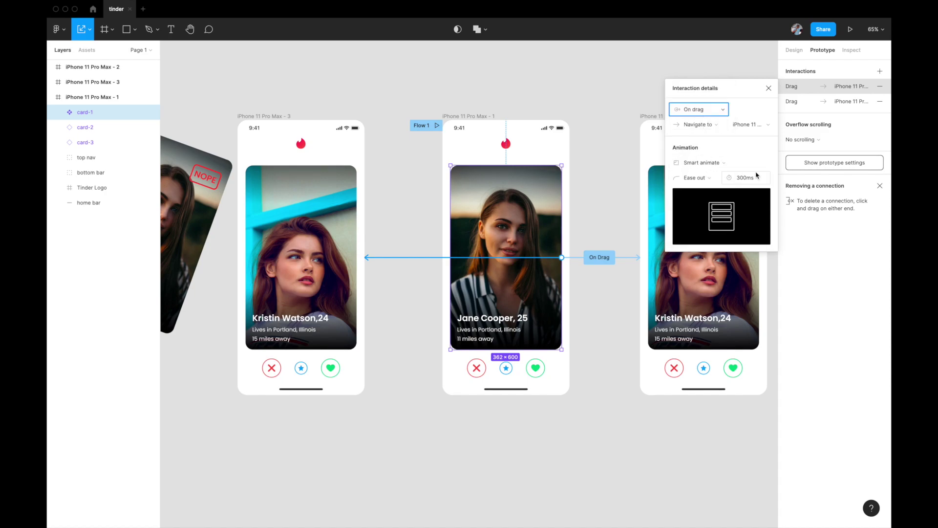
click(768, 88)
- Preview the prototype and test swiping the first card to the left and to the right
scroll(593, 217, up, 3)
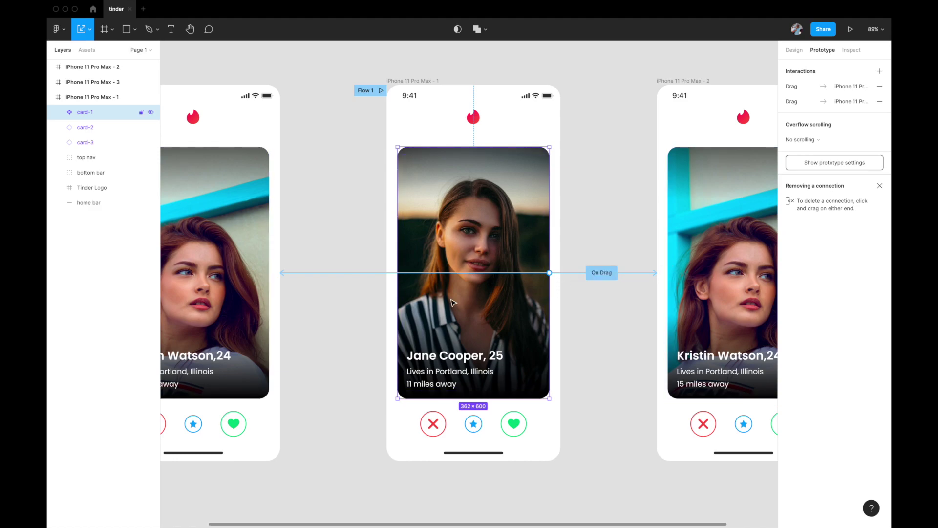
scroll(363, 293, down, 3)
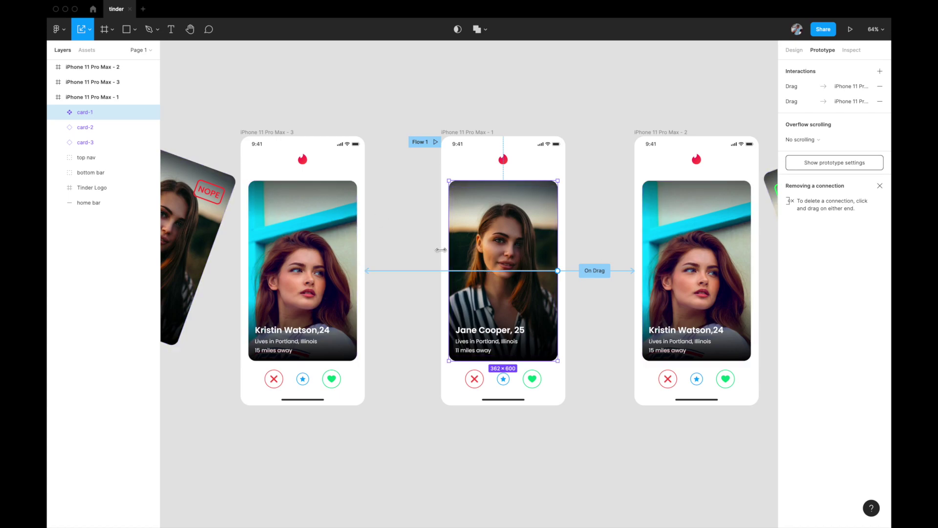
click(850, 31)
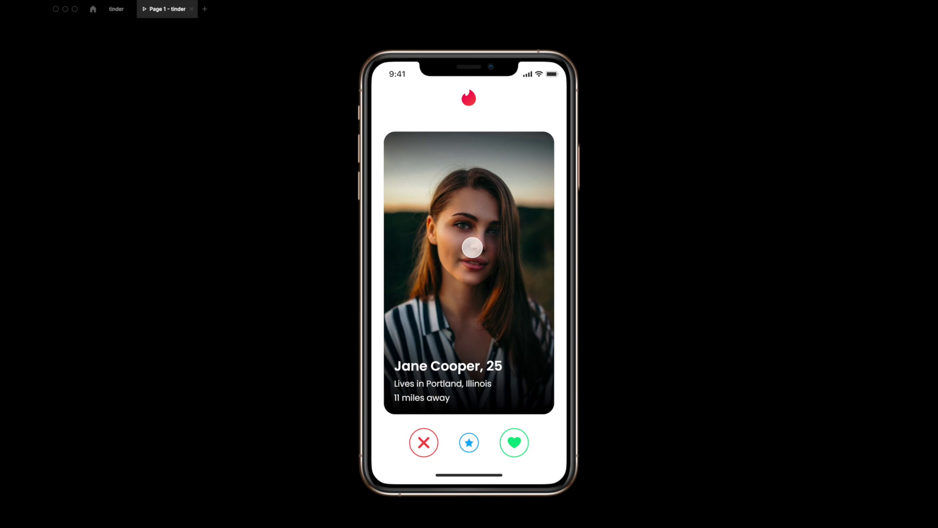
drag(442, 263, 363, 256)
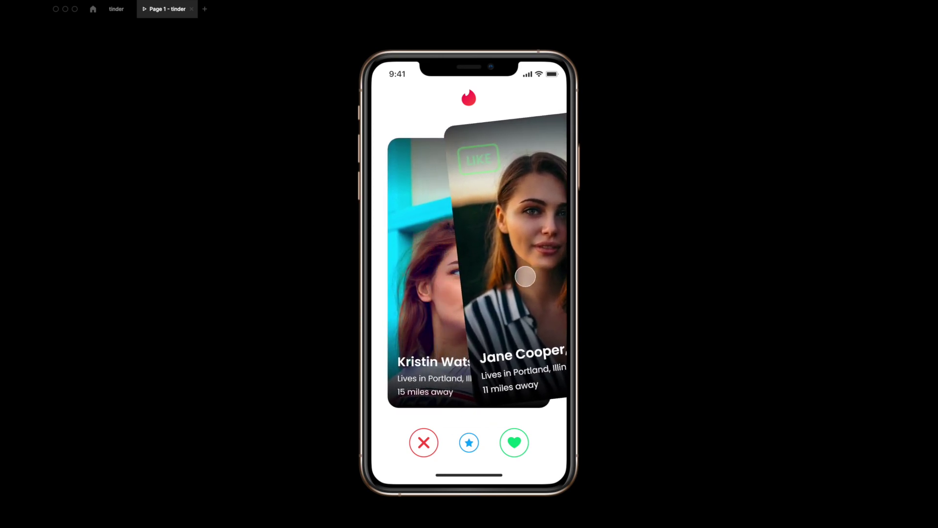
drag(524, 277, 601, 290)
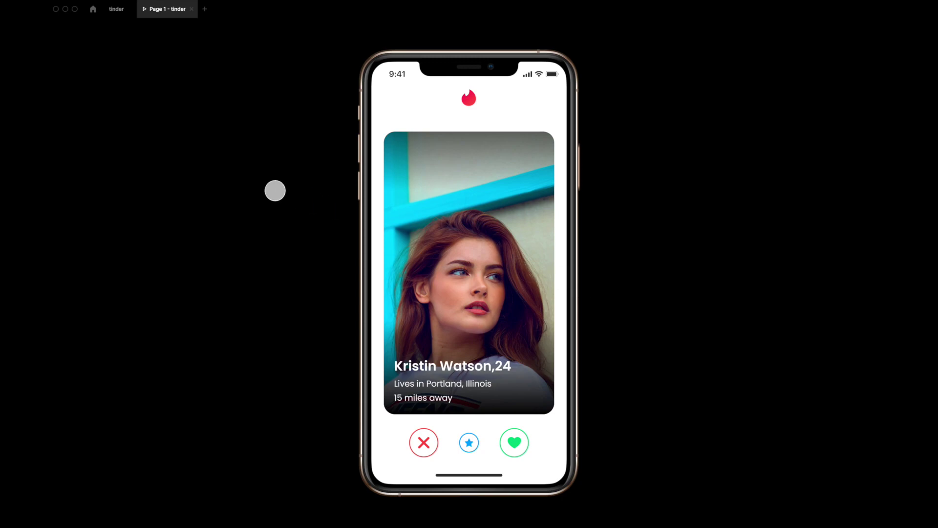
- Return to the tinder design file and move the iPhone 11 Pro Max - 2 frame below the iPhone 11 Pro Max - 1 frame
click(117, 9)
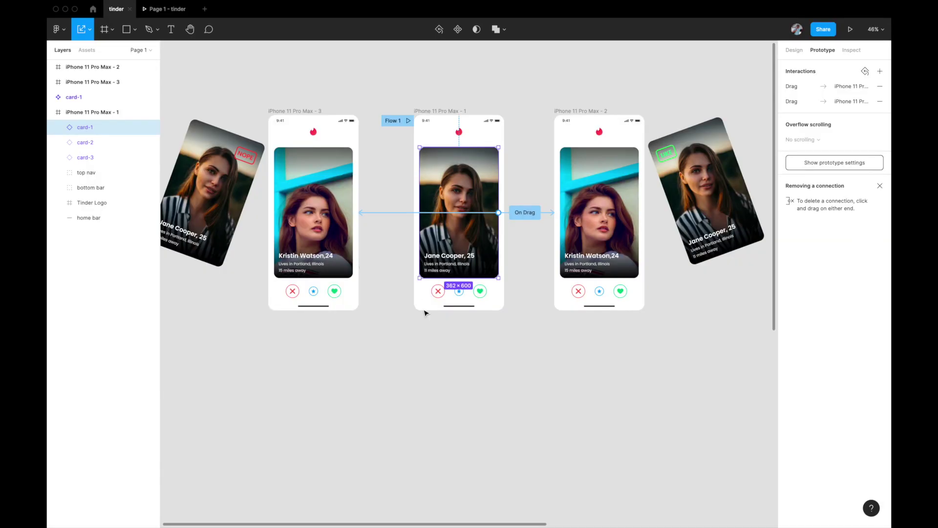
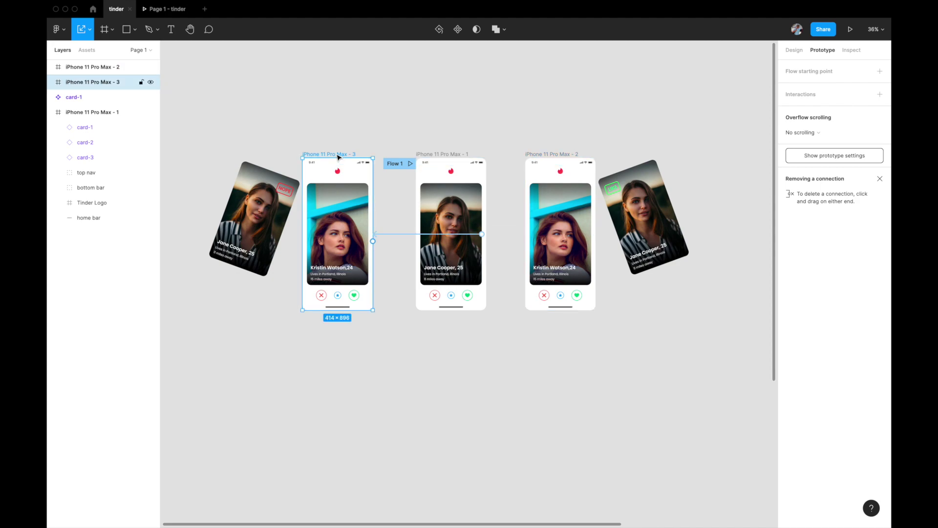
click(795, 50)
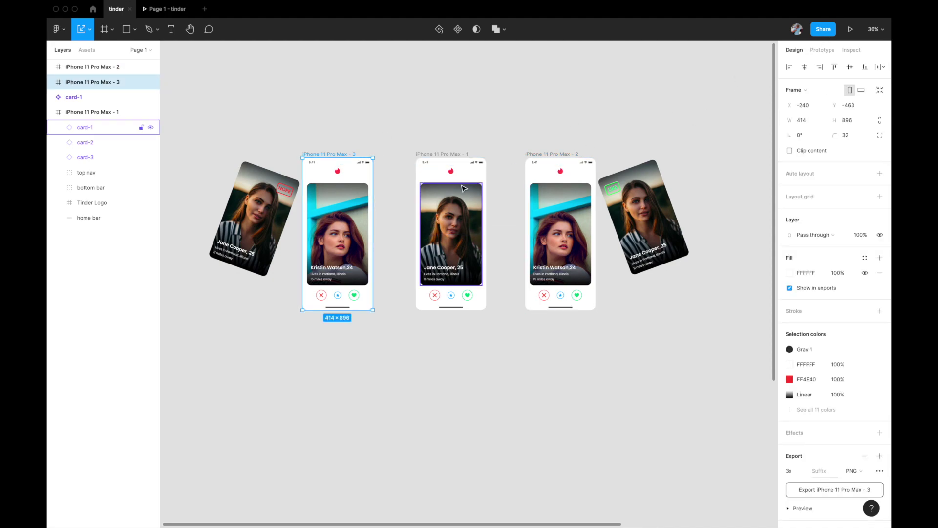
scroll(504, 178, down, 3)
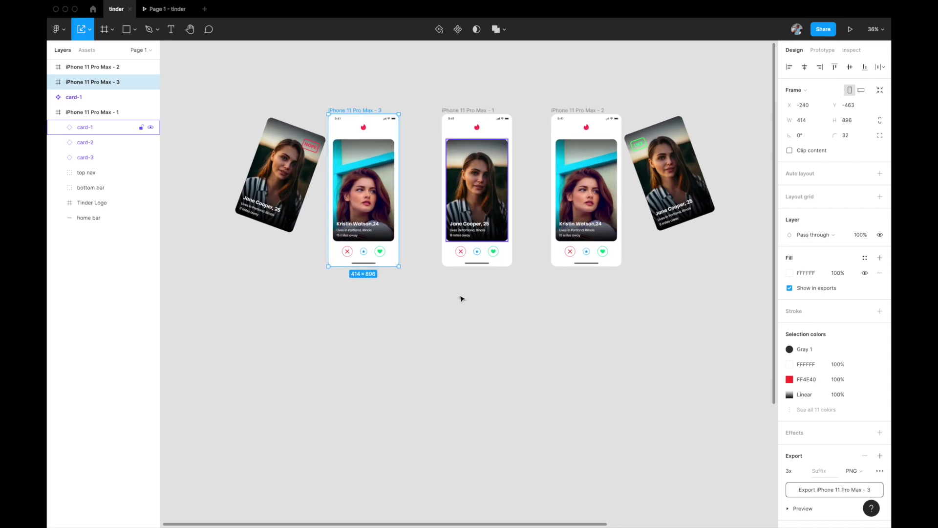
click(588, 112)
drag(589, 111, 486, 310)
scroll(482, 313, down, 1)
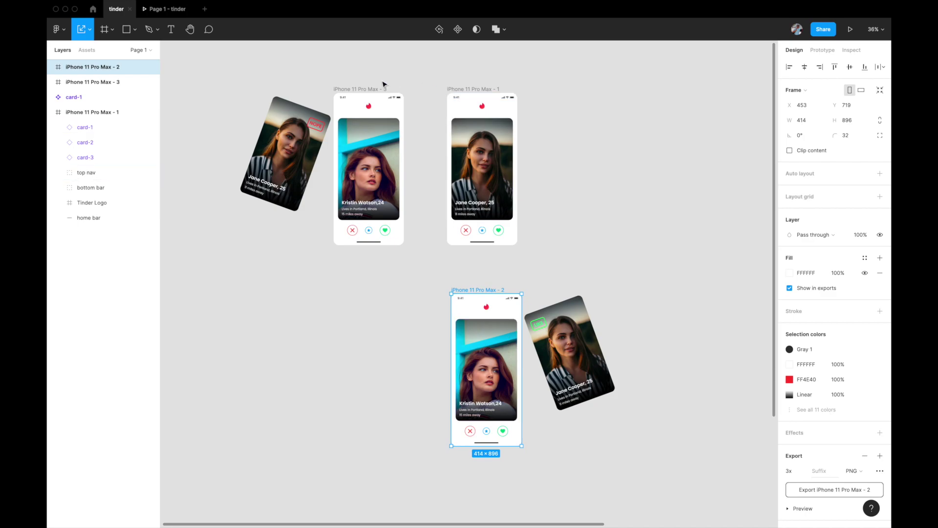
- Connect the iPhone 11 Pro Max - 3 frame to the iPhone 11 Pro Max - 2 frame with a prototype interaction
click(368, 90)
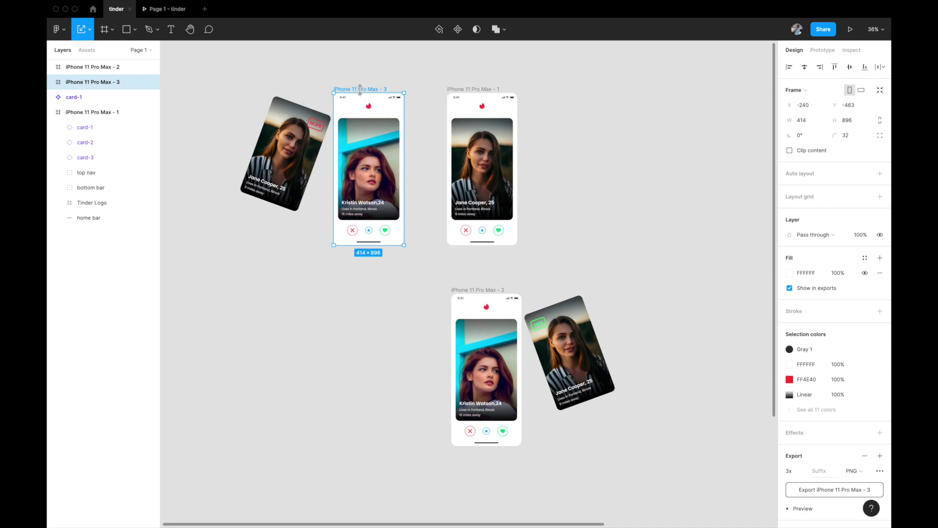
click(820, 51)
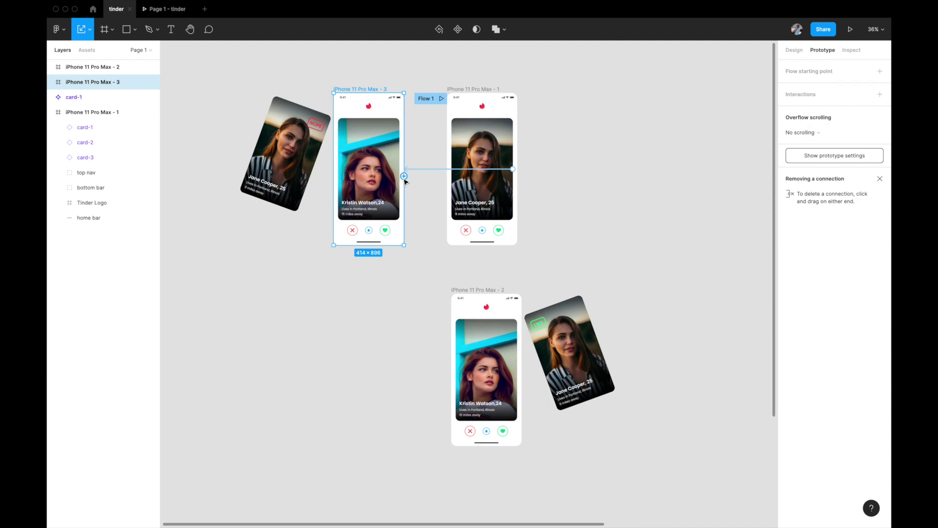
drag(404, 176, 458, 397)
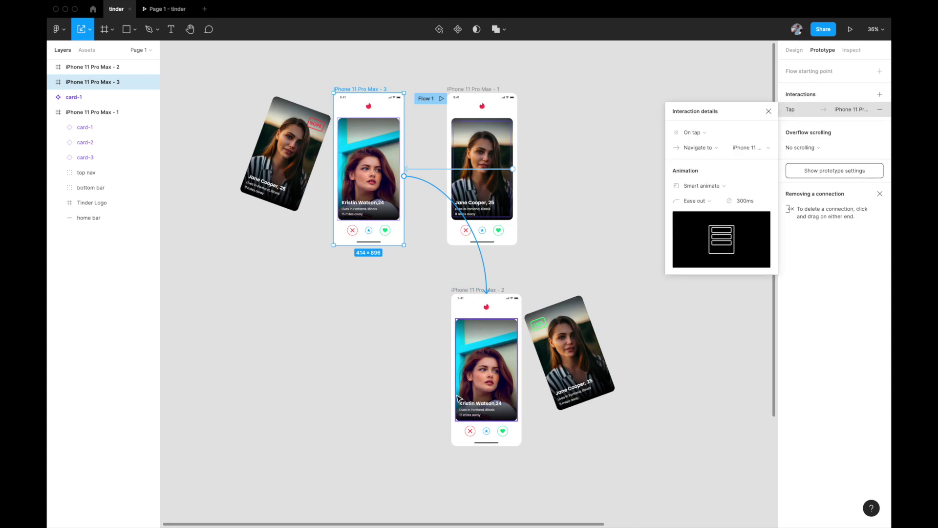
- Set the new interaction's trigger to After delay of 1 ms with an Instant animation and close its details
click(701, 133)
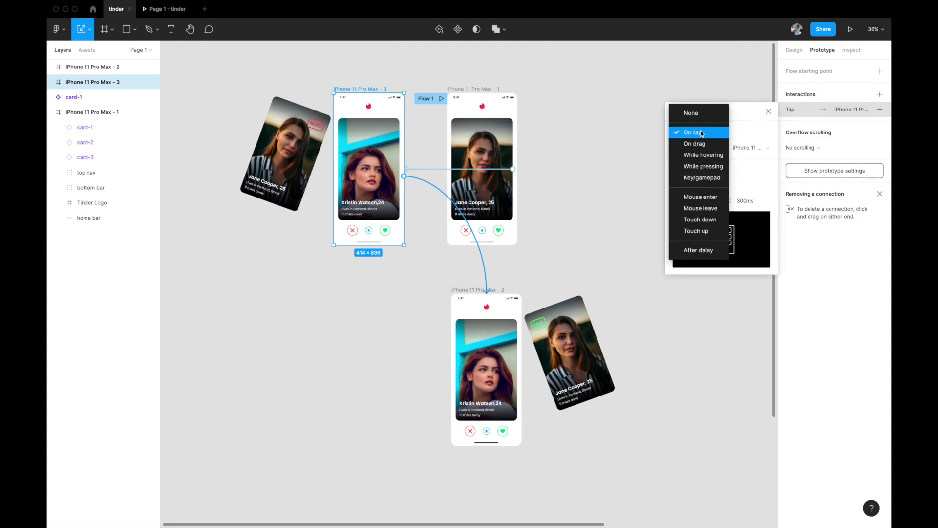
click(700, 249)
click(741, 133)
text(1)
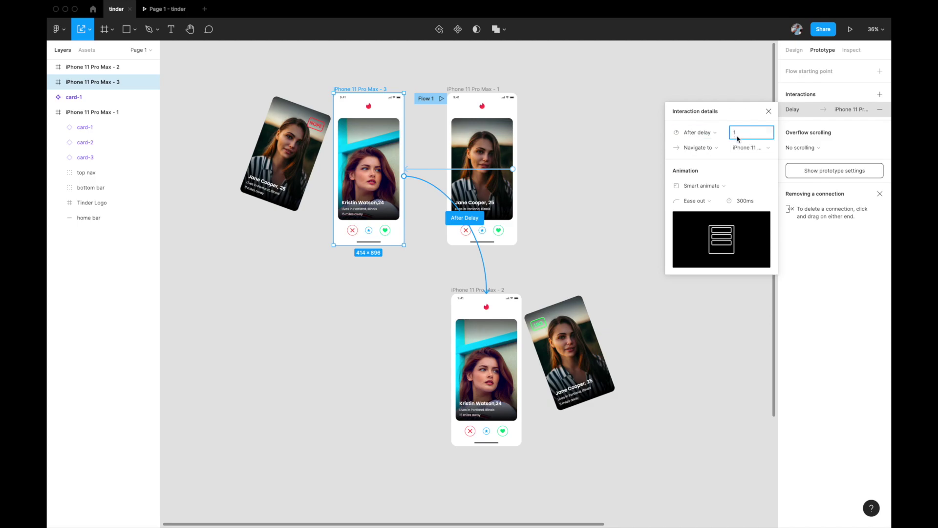
click(719, 186)
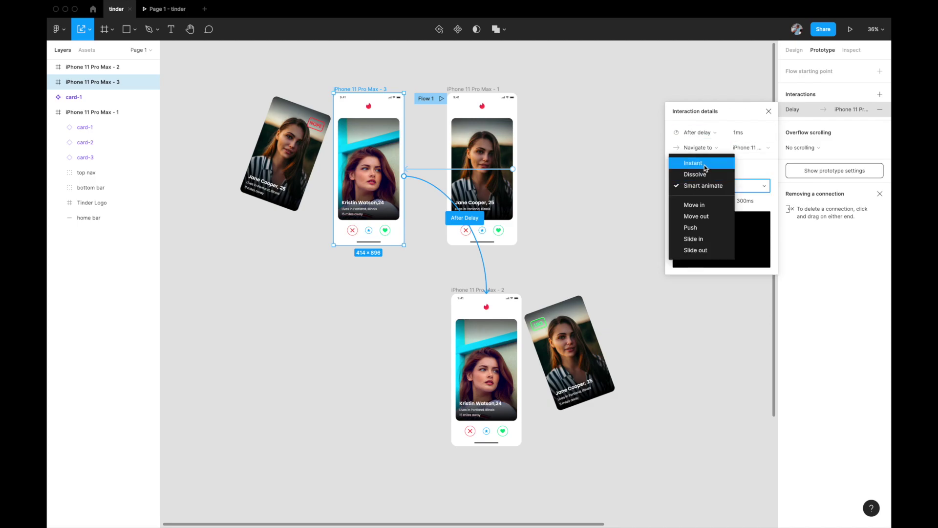
click(705, 166)
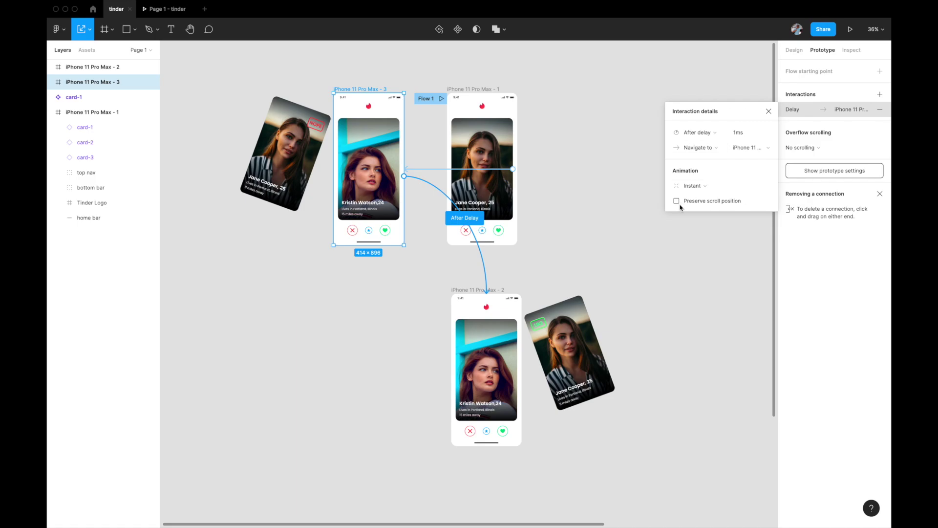
click(769, 113)
- Test the card swipes in both directions in the prototype preview, restarting the flow between attempts
click(166, 9)
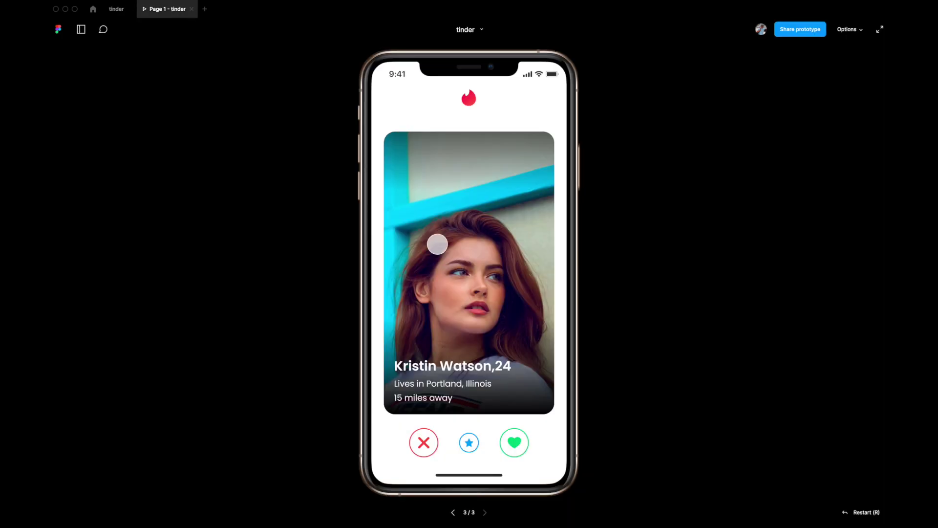
drag(445, 247, 518, 235)
drag(437, 238, 330, 228)
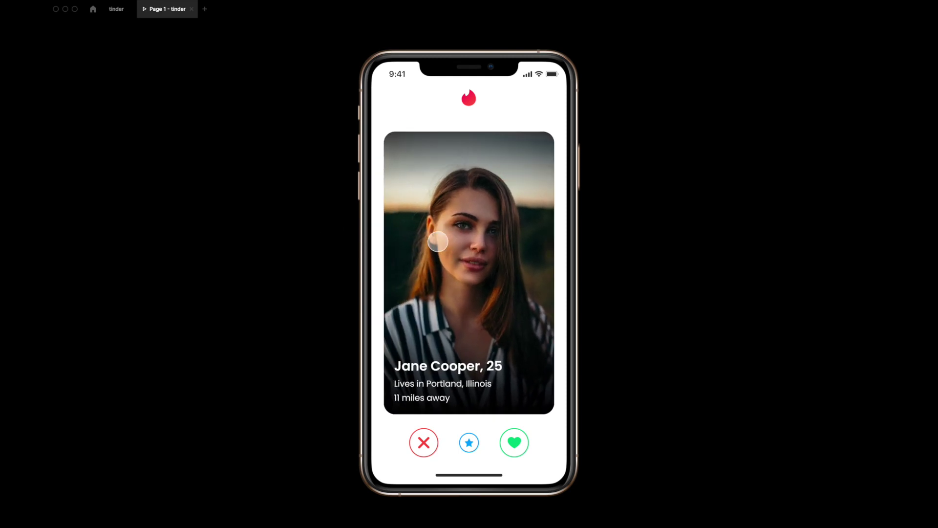
drag(438, 241, 552, 226)
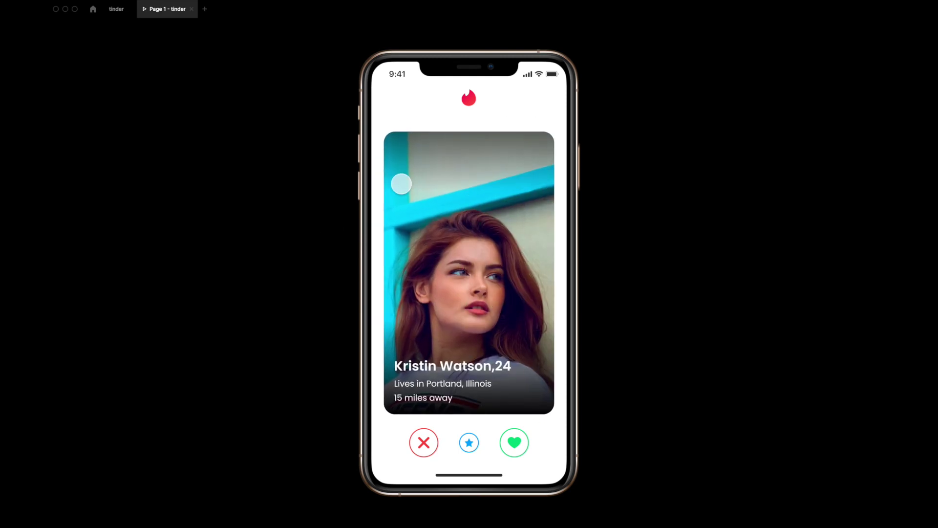
key(r)
drag(440, 198, 343, 187)
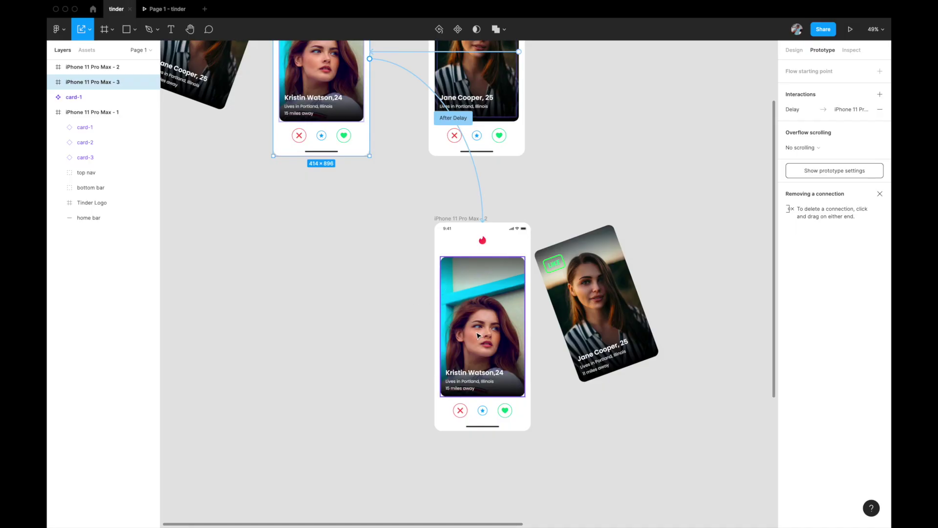
- Duplicate the iPhone 11 Pro Max - 2 frame once on its right side and once on its left side
scroll(478, 335, down, 2)
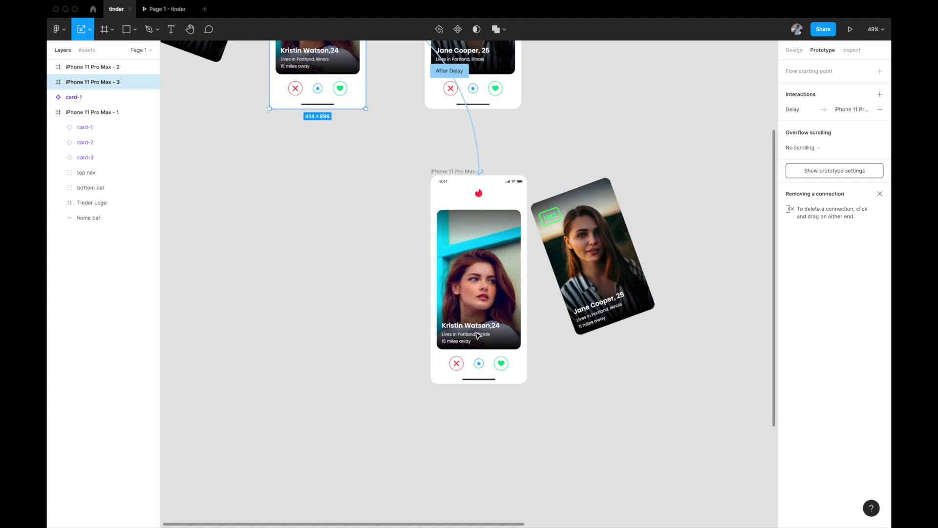
scroll(477, 336, down, 3)
click(446, 204)
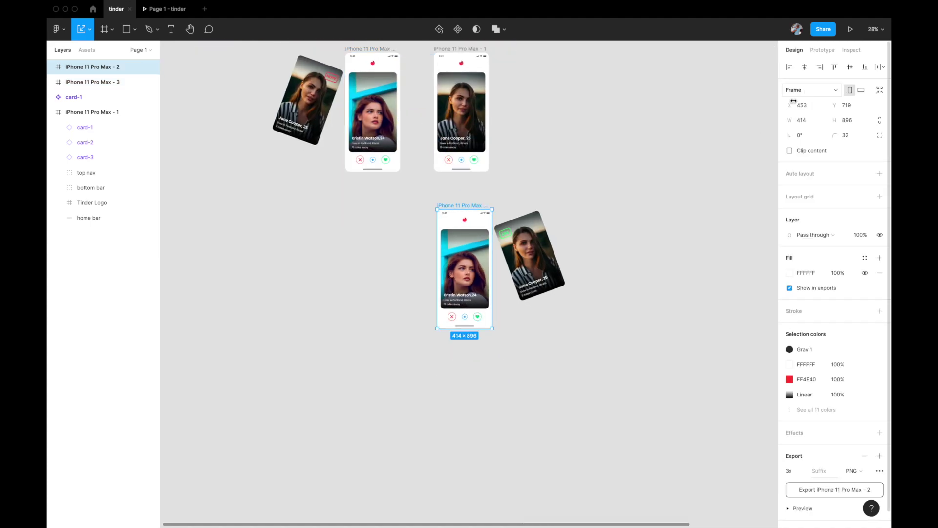
drag(446, 209, 542, 209)
click(441, 217)
drag(441, 217, 313, 219)
key(Escape)
- Delete the swiped-away card-1 from the iPhone 11 Pro Max - 4 and iPhone 11 Pro Max - 5 frames
scroll(552, 278, up, 3)
drag(522, 244, 635, 230)
key(Delete)
scroll(390, 245, left, 2)
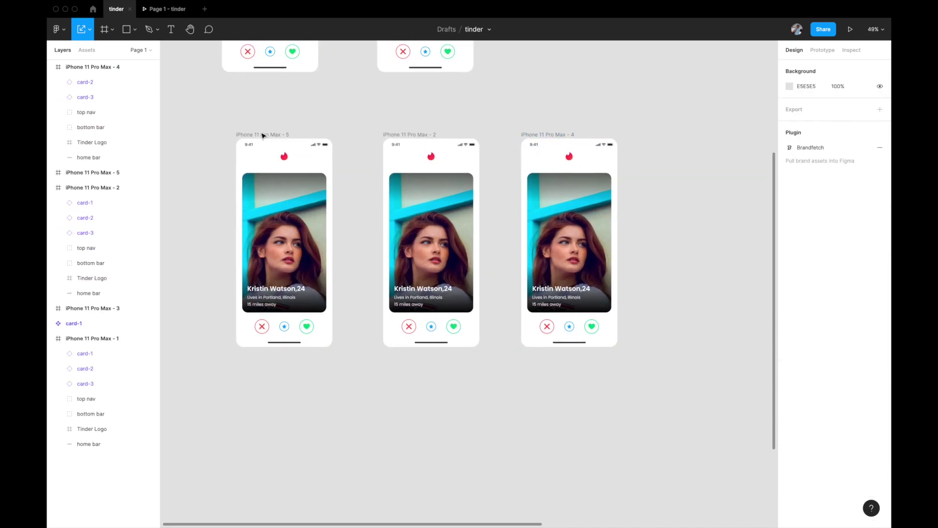
key(ctrl+shift+z)
key(Escape)
key(ctrl+z)
key(ctrl+shift+z)
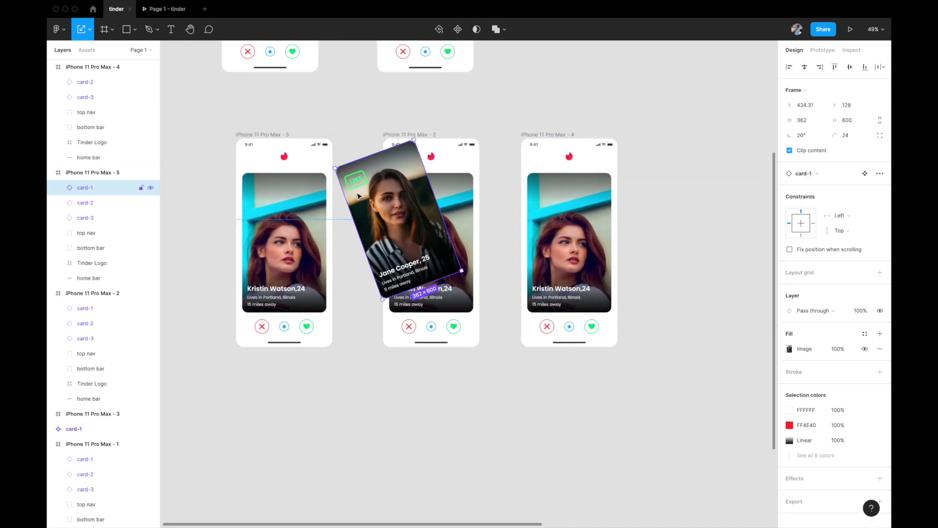
key(ctrl+z)
scroll(357, 194, up, 2)
key(ctrl+z)
- Rotate card-2 of the iPhone 11 Pro Max - 4 frame to 20° just right of the frame and reveal its LIKE TAG
click(803, 135)
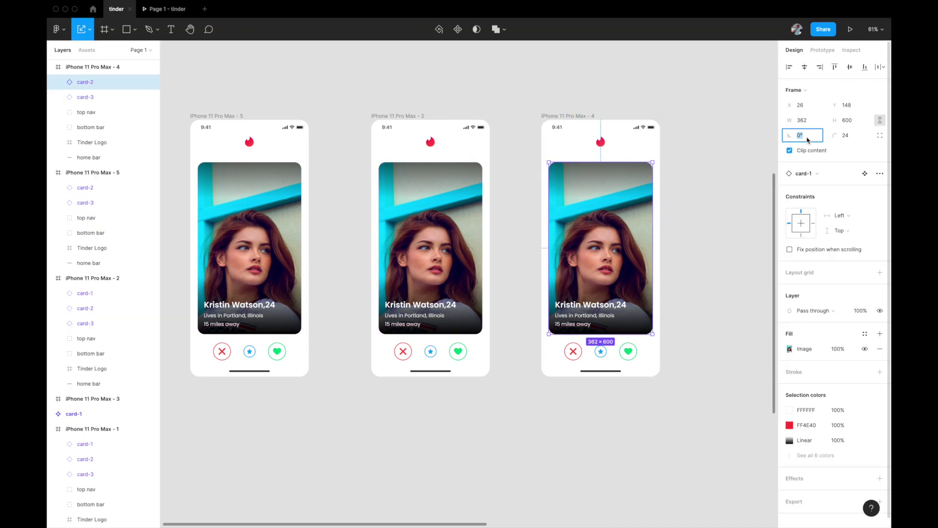
text(20)
key(Return)
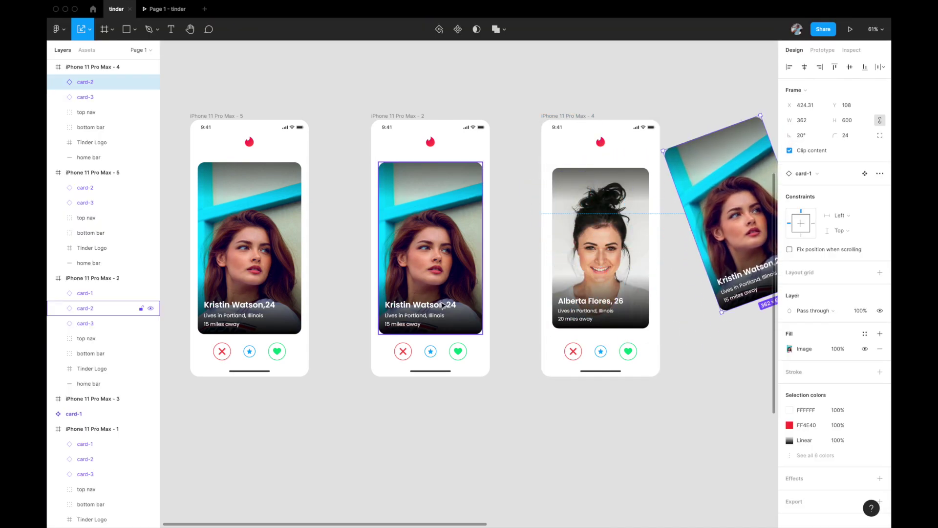
scroll(442, 306, down, 3)
click(100, 112)
- Rotate card-2 of the iPhone 11 Pro Max - 5 frame to -20° and place it just left of the frame
click(98, 293)
click(813, 136)
text(-20)
key(Return)
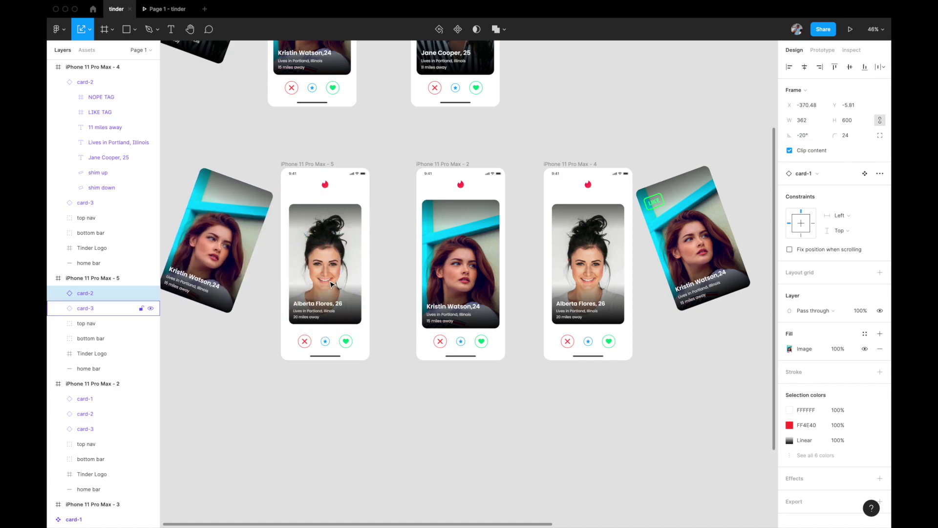
- Set the opacity of the NOPE TAG on the iPhone 11 Pro Max - 5 frame's card-2 to 100%
scroll(331, 285, up, 3)
double_click(354, 197)
click(861, 295)
text(100)
key(Return)
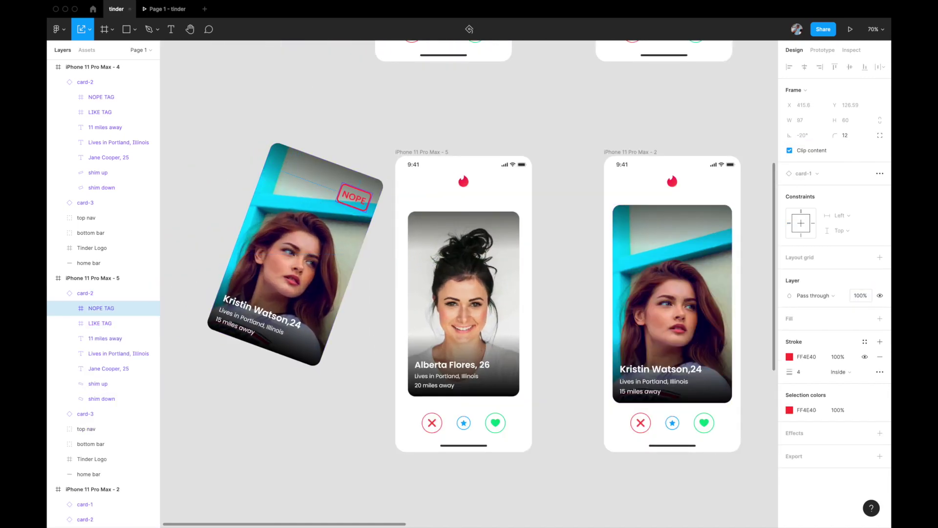
- Scale card-3 in the iPhone 11 Pro Max - 4 frame up to 362 × 600
scroll(509, 404, down, 3)
click(415, 220)
scroll(284, 191, up, 8)
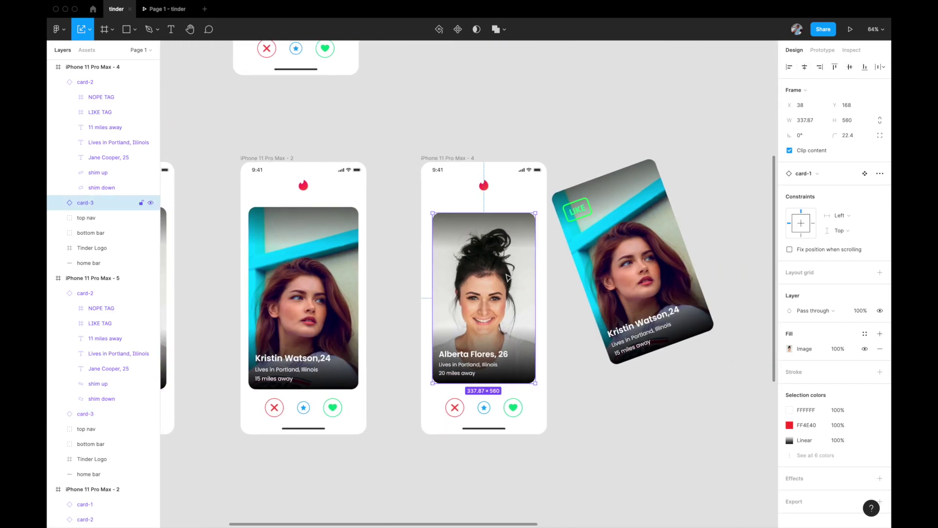
scroll(409, 203, up, 5)
drag(408, 203, 398, 188)
scroll(394, 172, up, 5)
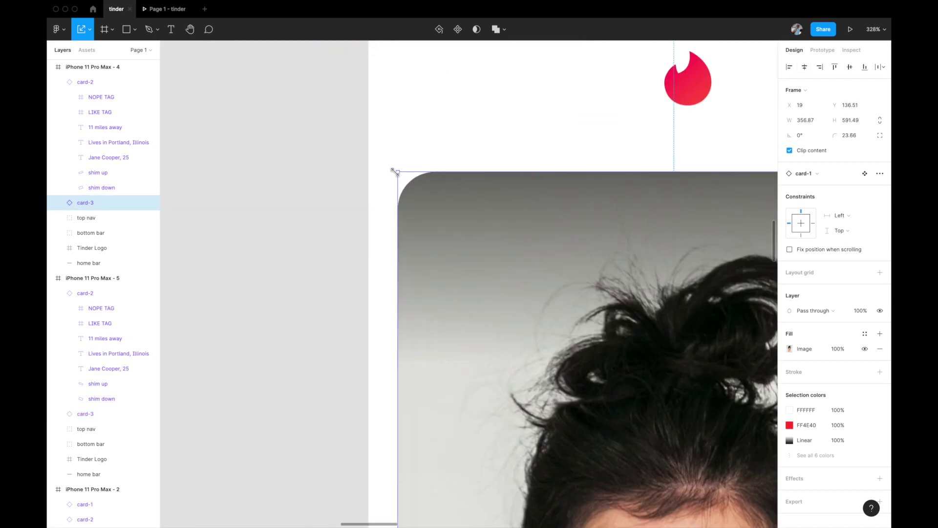
scroll(394, 172, up, 3)
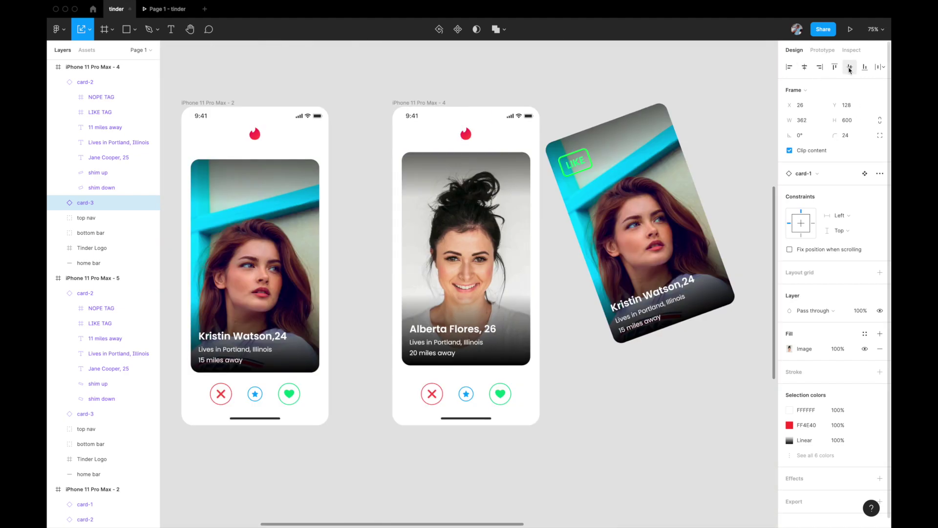
- Link card-2 of the iPhone 11 Pro Max - 2 frame to the iPhone 11 Pro Max - 4 frame on drag, and place that frame below it
scroll(504, 377, down, 5)
click(520, 166)
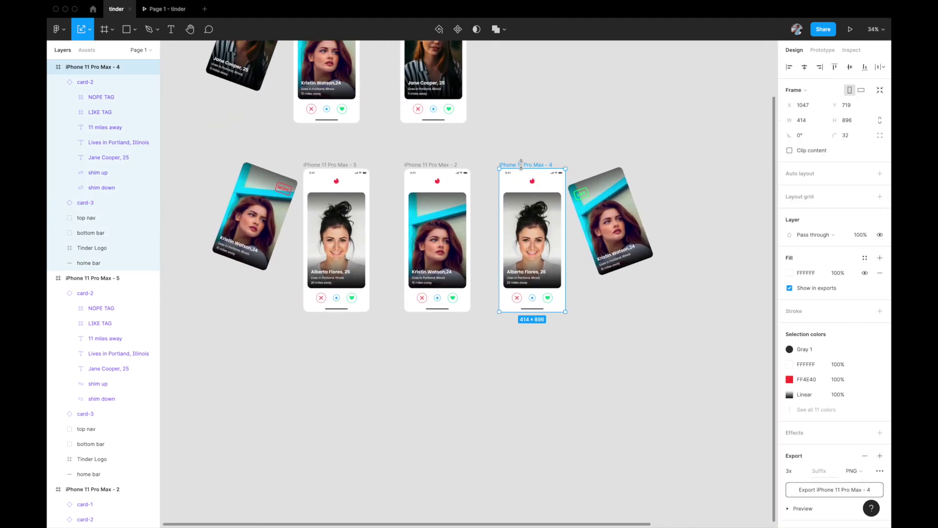
drag(520, 171, 433, 367)
scroll(436, 352, down, 3)
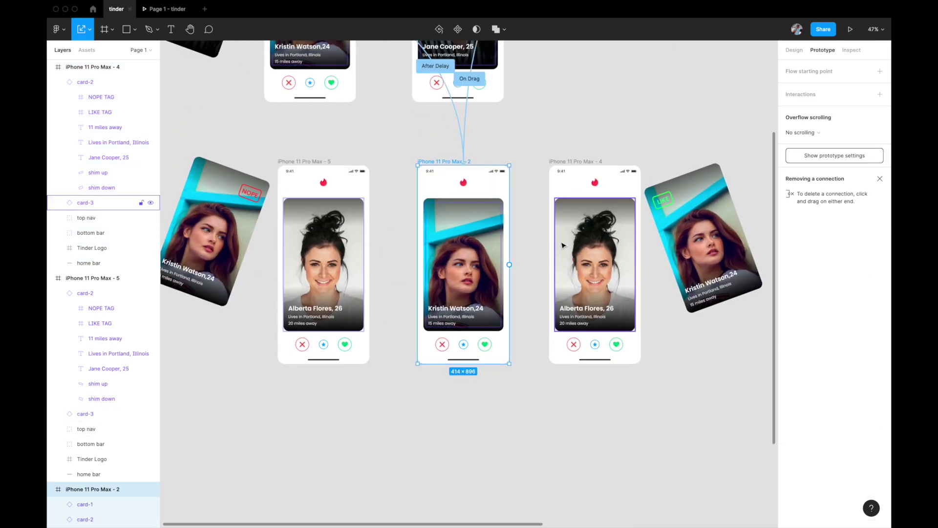
scroll(509, 262, up, 3)
drag(509, 260, 650, 259)
click(684, 107)
click(684, 117)
scroll(489, 234, down, 4)
drag(604, 222, 472, 236)
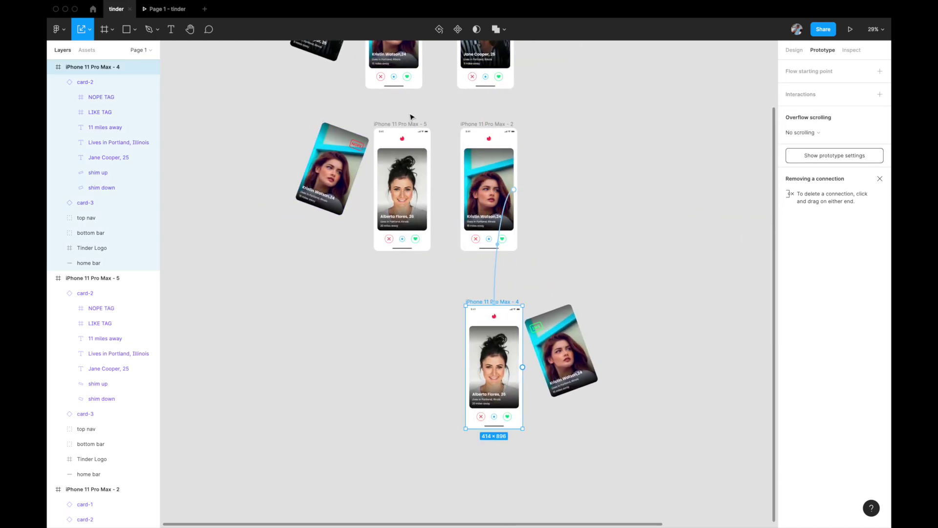
- Link the iPhone 11 Pro Max - 5 frame to the iPhone 11 Pro Max - 4 frame with a 1ms After delay trigger and Instant animation
click(400, 123)
scroll(425, 211, up, 2)
drag(430, 194, 493, 322)
click(698, 133)
click(698, 132)
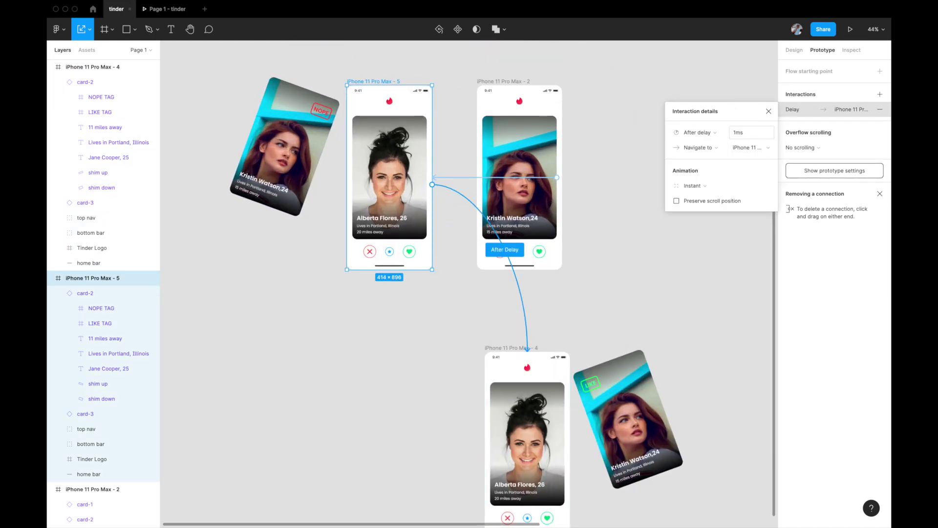
click(769, 111)
- Examine the On Drag and After Delay connections between the swipe frames of both cards
scroll(624, 241, down, 5)
key(ctrl+backslash)
key(ctrl+backslash)
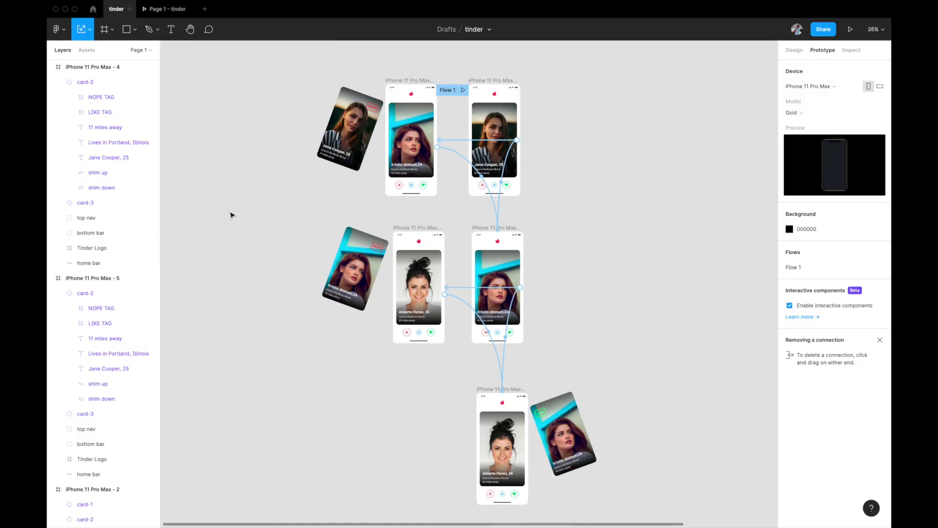
scroll(396, 206, up, 3)
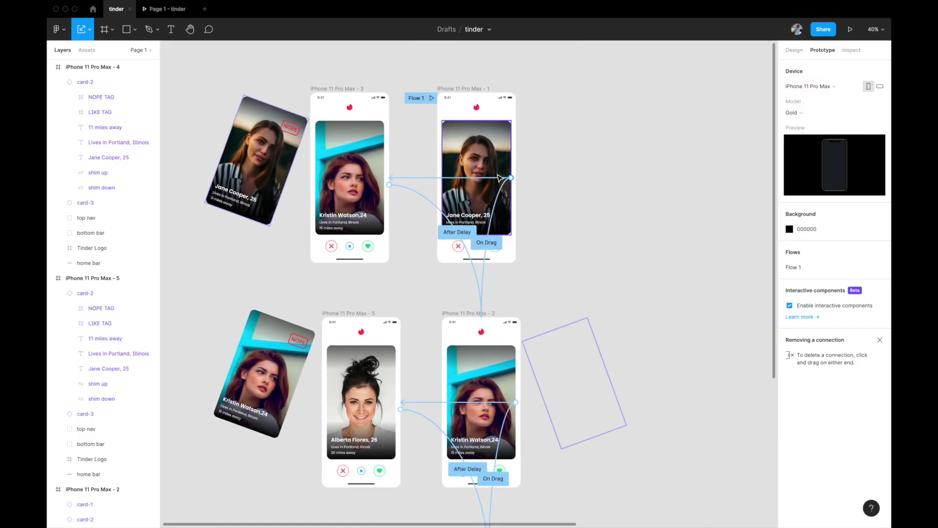
scroll(396, 206, down, 3)
scroll(472, 213, up, 4)
click(472, 213)
scroll(472, 213, down, 3)
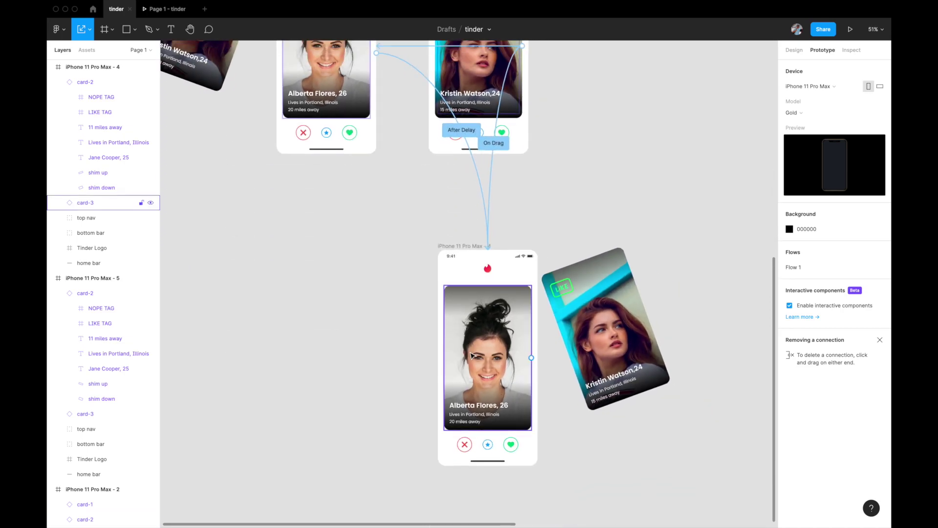
scroll(473, 355, down, 1)
scroll(473, 355, up, 2)
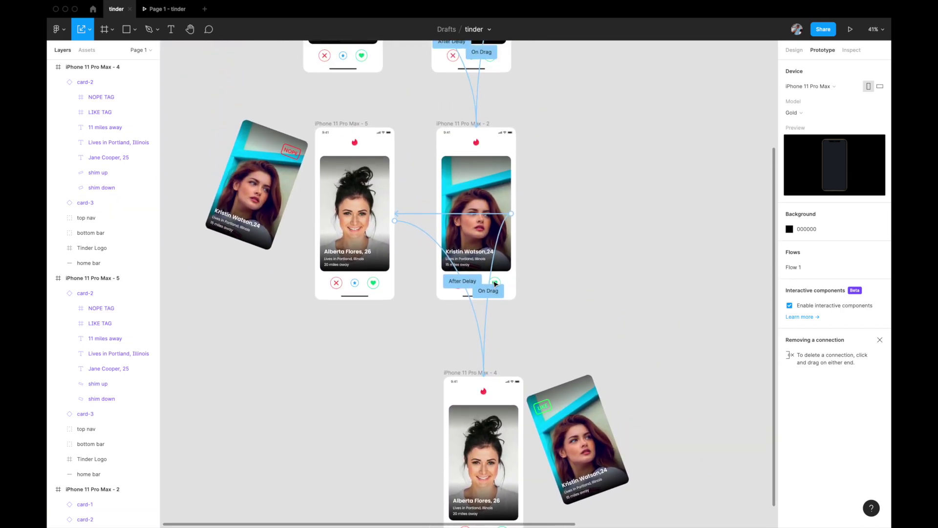
scroll(484, 322, up, 2)
scroll(409, 170, down, 1)
scroll(449, 207, down, 1)
scroll(459, 215, up, 3)
scroll(475, 223, down, 1)
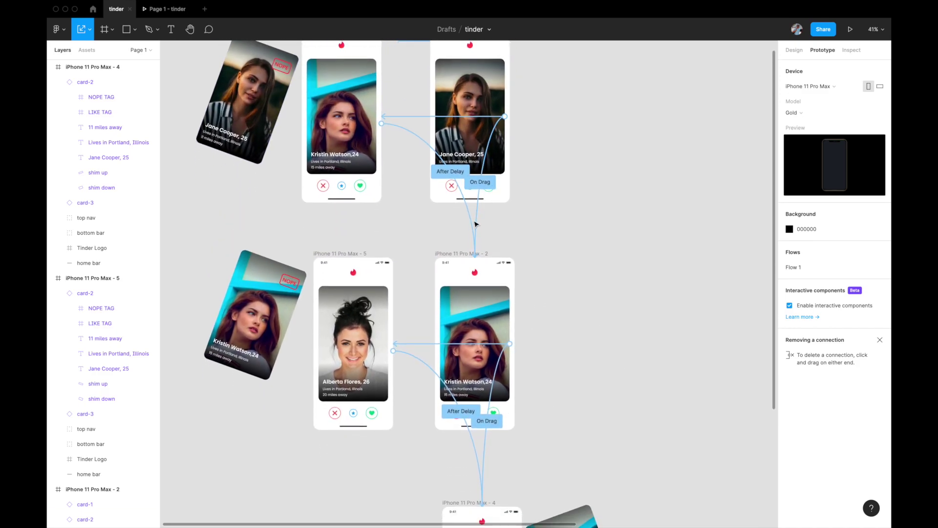
scroll(461, 254, down, 1)
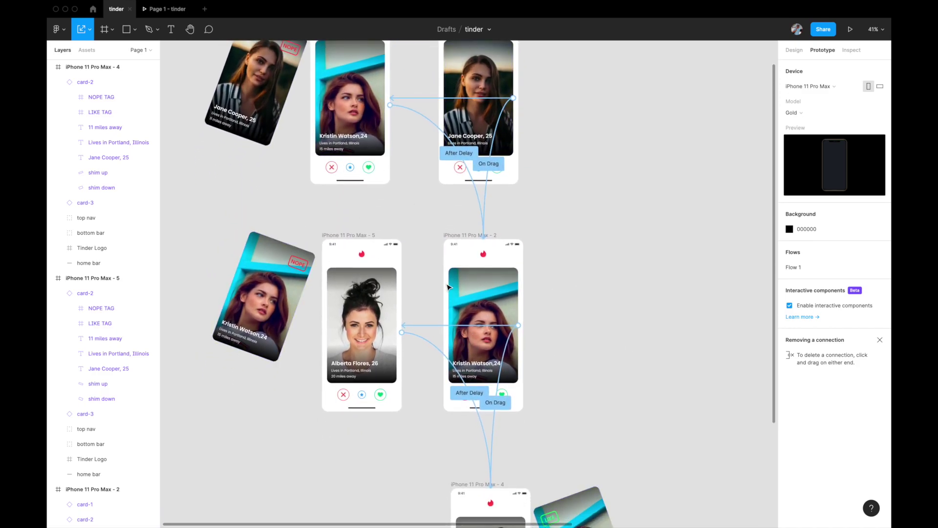
scroll(489, 391, down, 2)
ctrl+scroll(516, 346, up, 1)
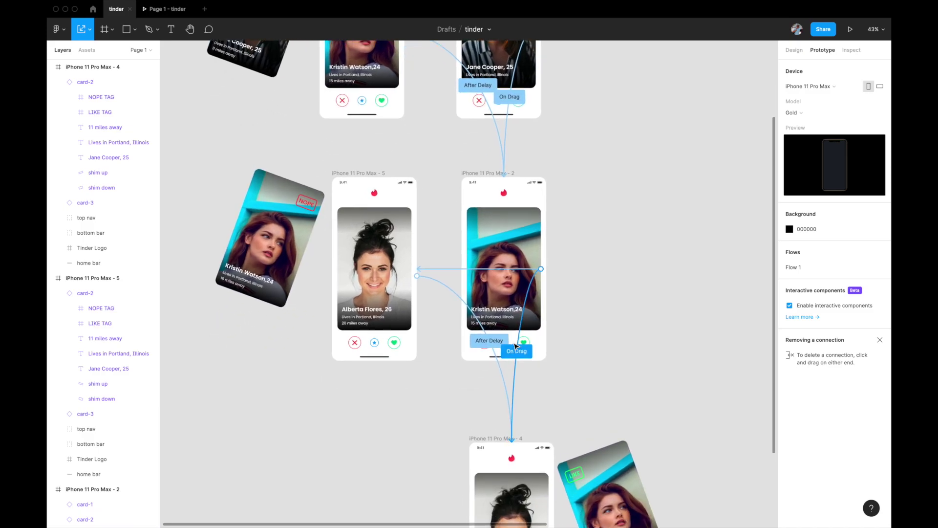
scroll(618, 278, down, 4)
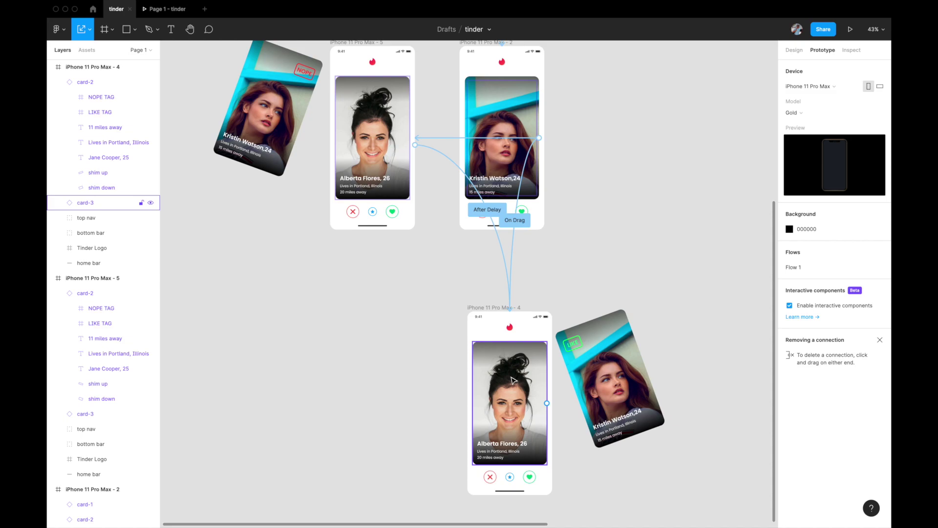
ctrl+scroll(513, 381, down, 5)
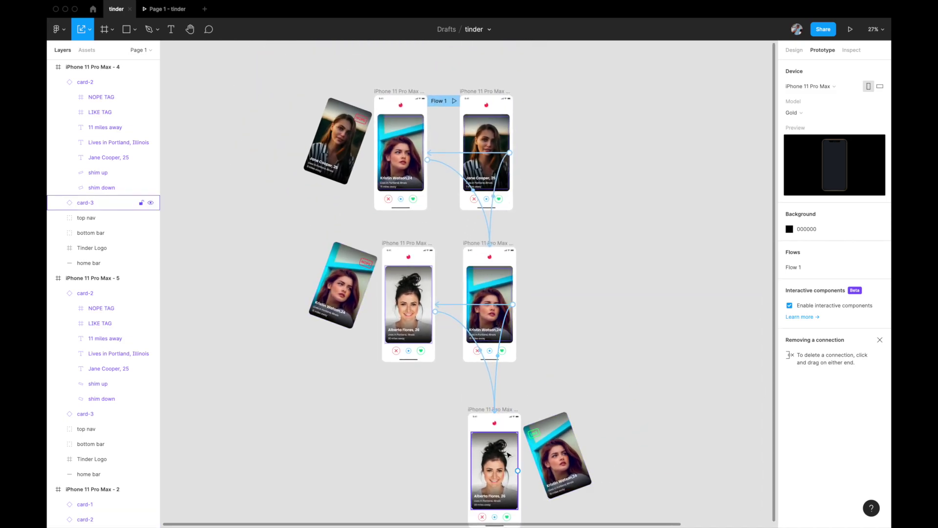
- Test the prototype in the presentation view by swiping the first card right and the second card left
click(162, 13)
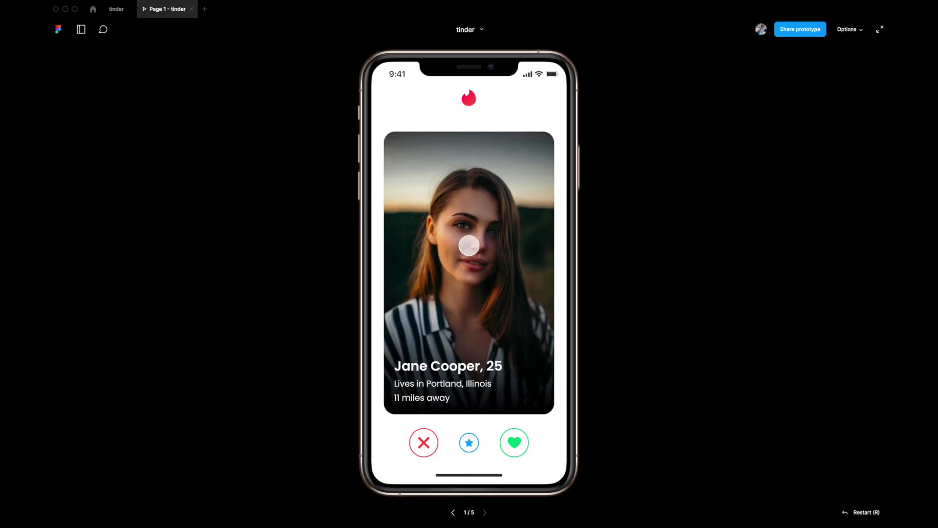
drag(453, 247, 510, 237)
drag(437, 238, 582, 233)
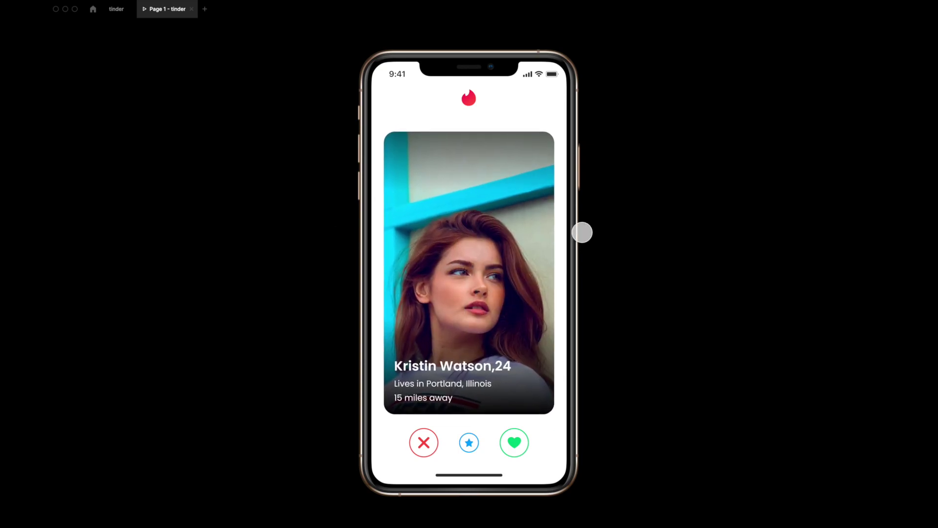
drag(507, 245, 334, 264)
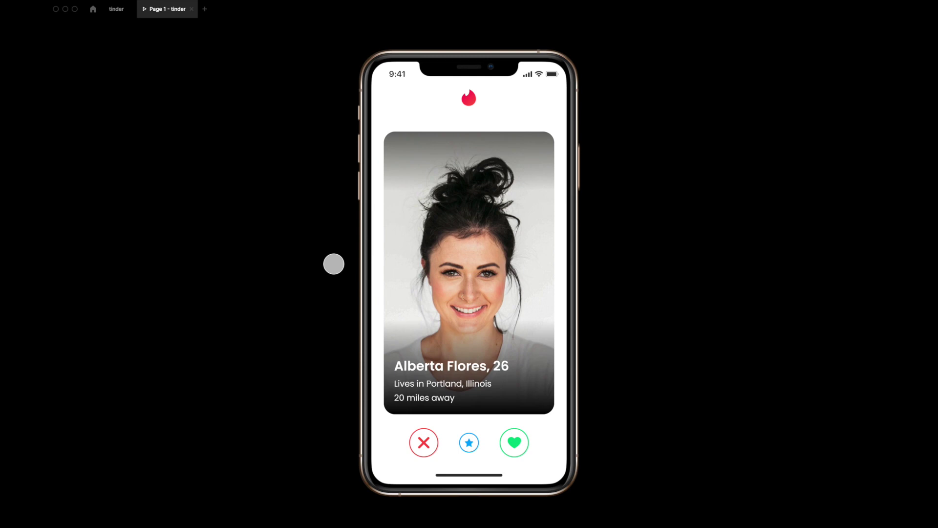